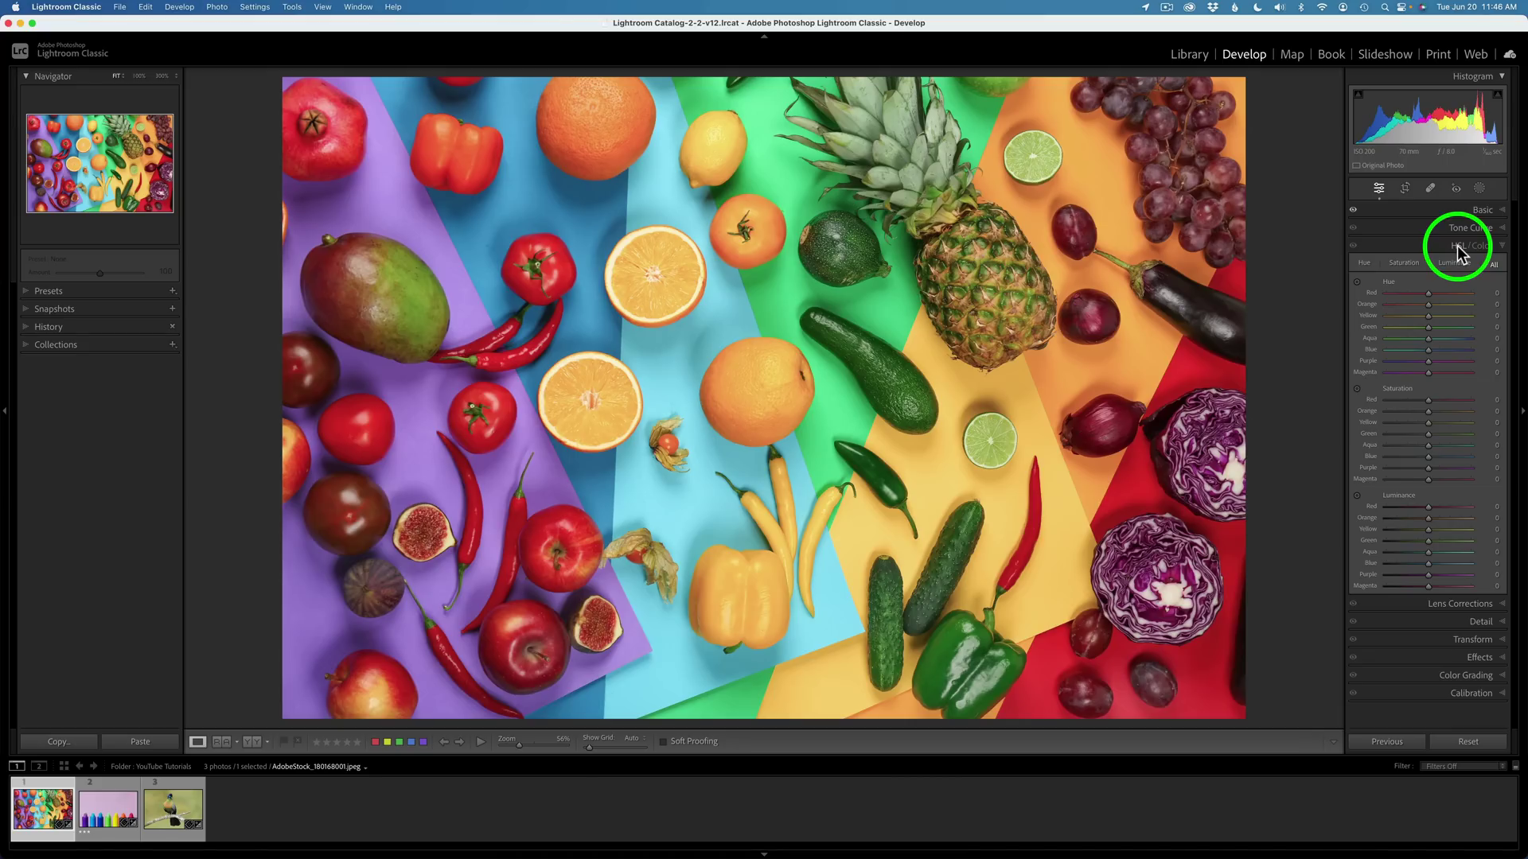
Step: Look through the Hue, Saturation and Luminance slider groups of HSL individually, finishing with all three groups displayed together
{"action": "left_click", "coordinate": [1364, 263]}
{"action": "left_click", "coordinate": [1403, 265]}
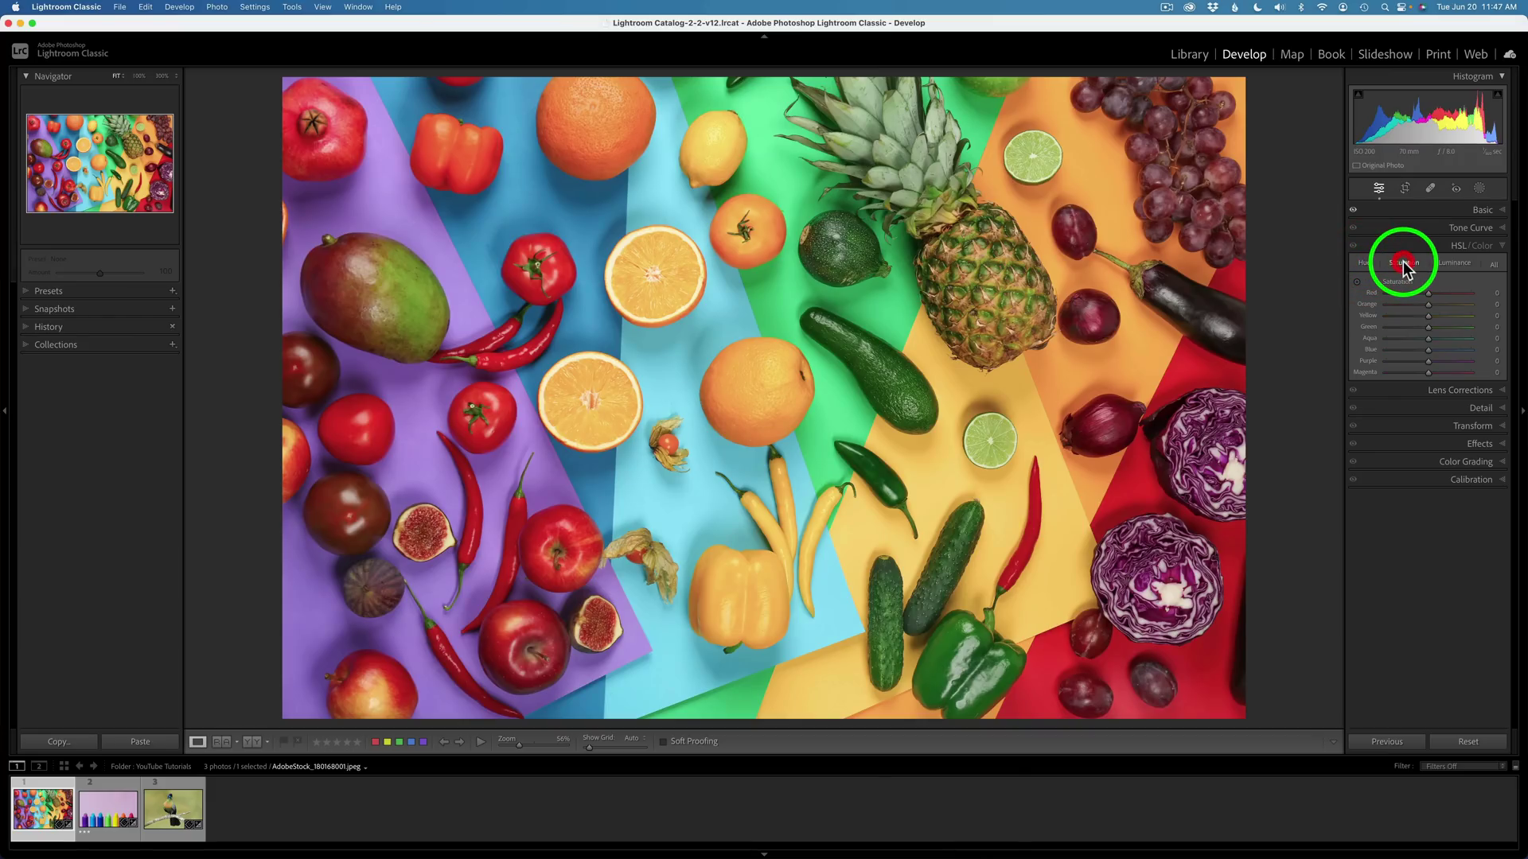
{"action": "left_click", "coordinate": [1451, 264]}
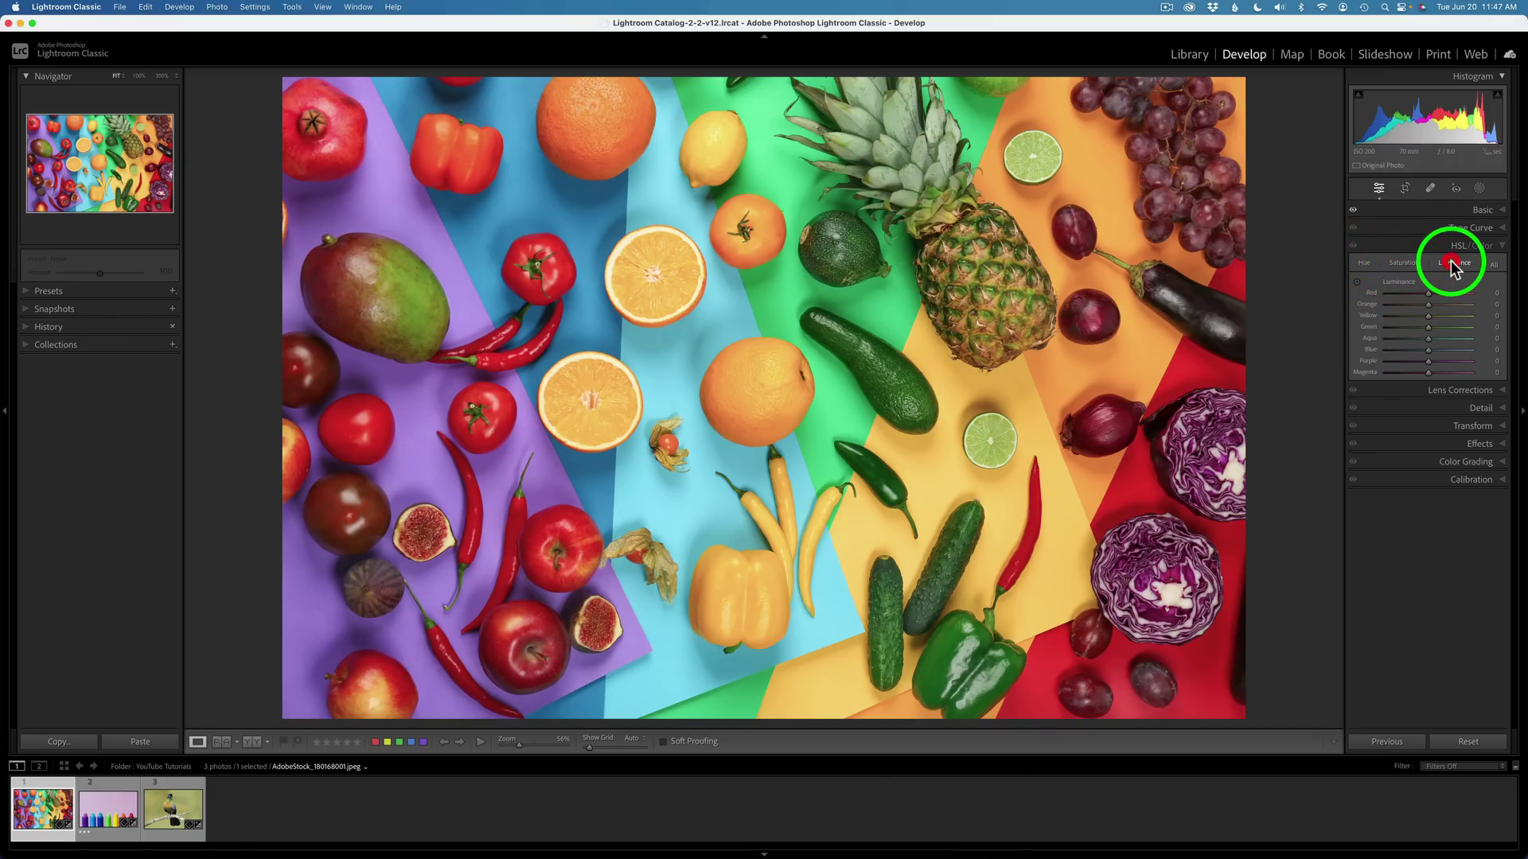
{"action": "left_click", "coordinate": [1493, 264]}
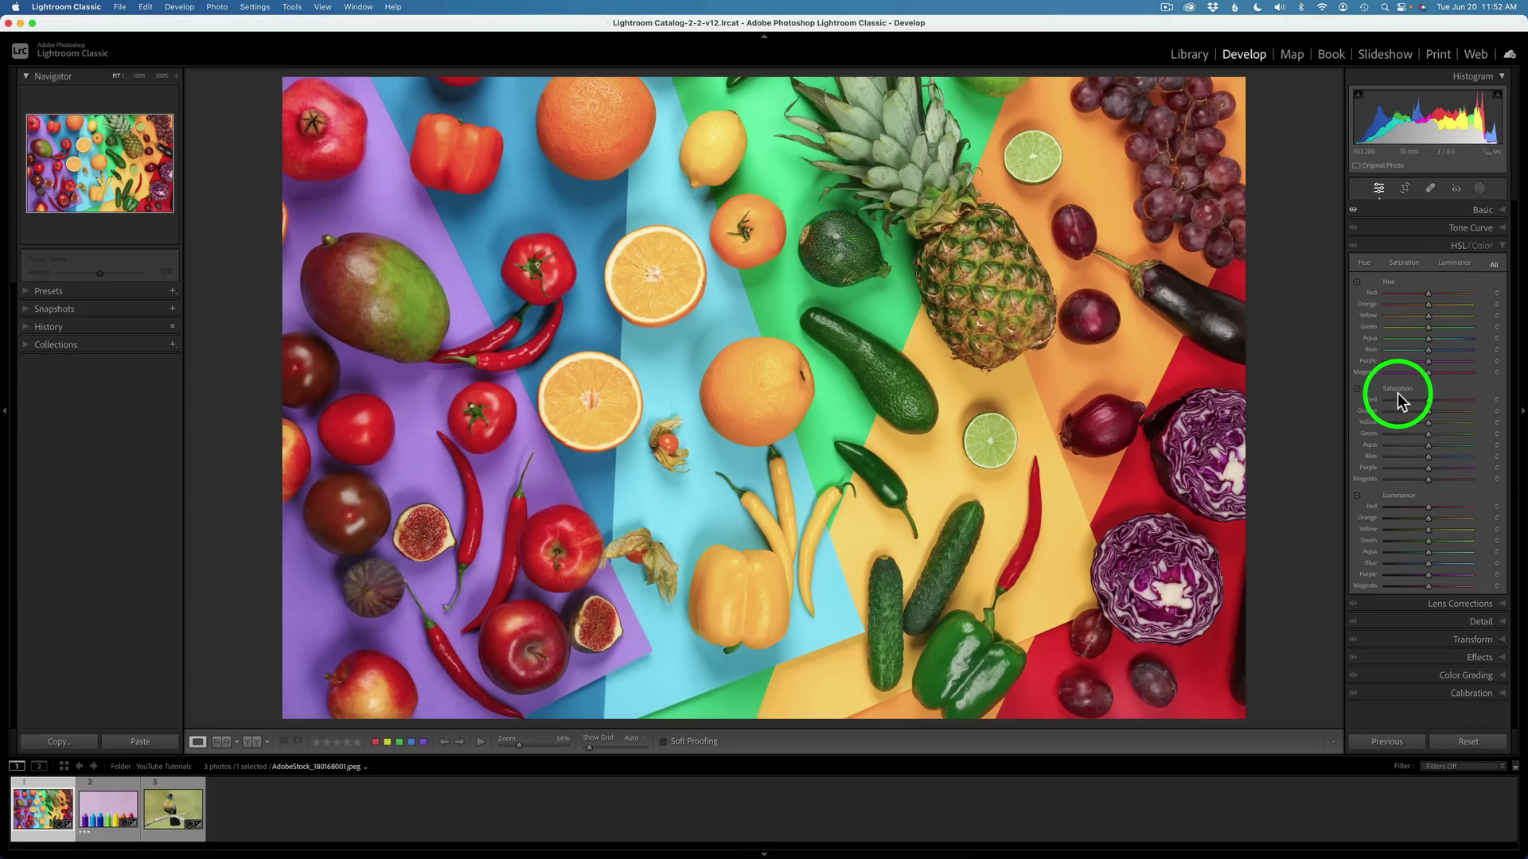
Step: Preview which areas of the fruit and vegetable photo each Saturation slider affects, from Red through Magenta
{"action": "key", "text": "alt"}
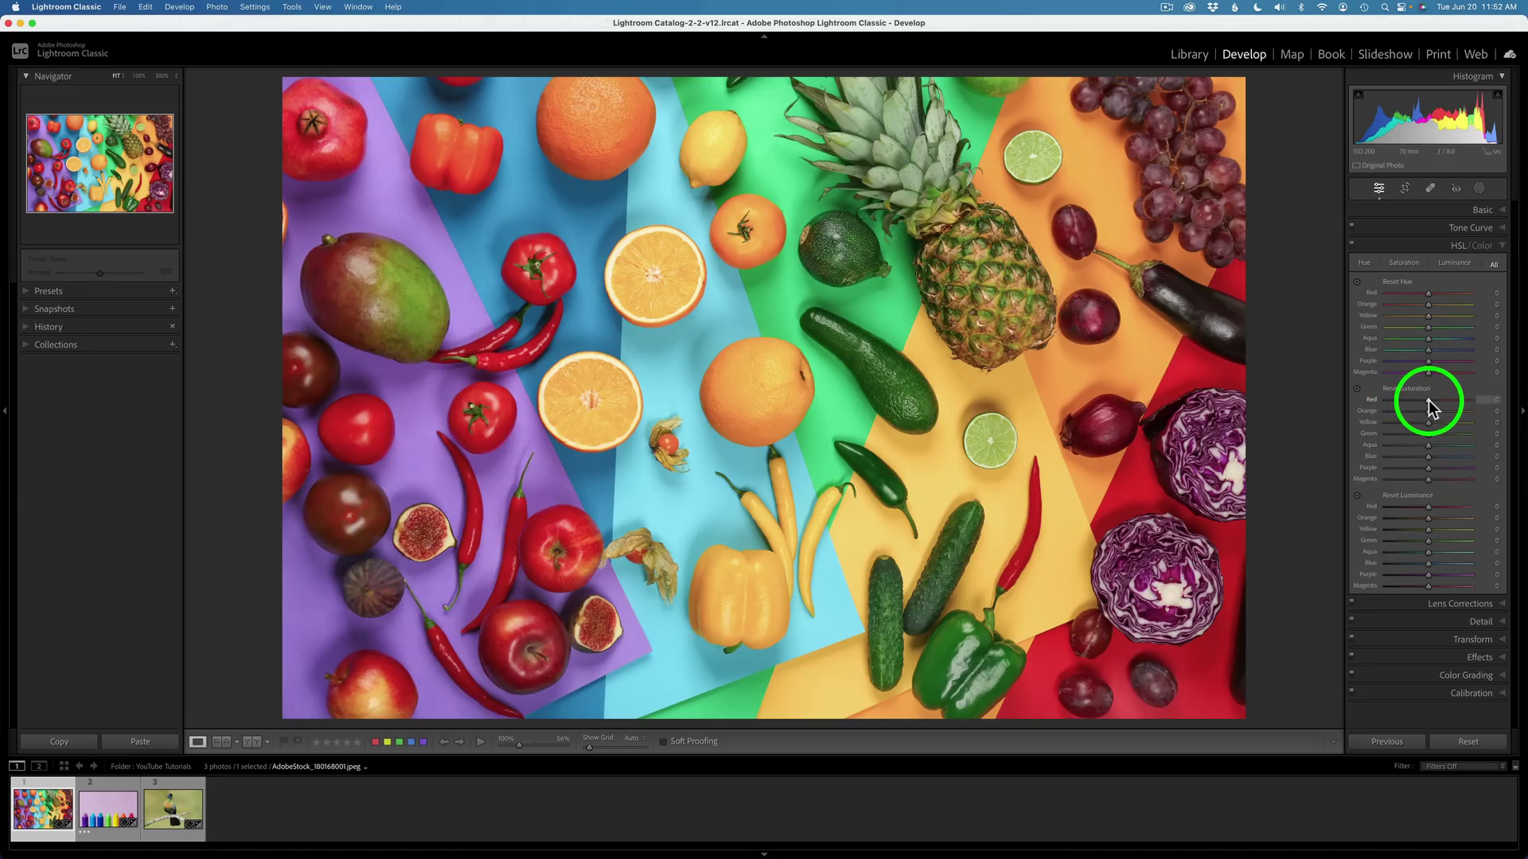
{"action": "left_click", "coordinate": [1428, 407], "text": "alt"}
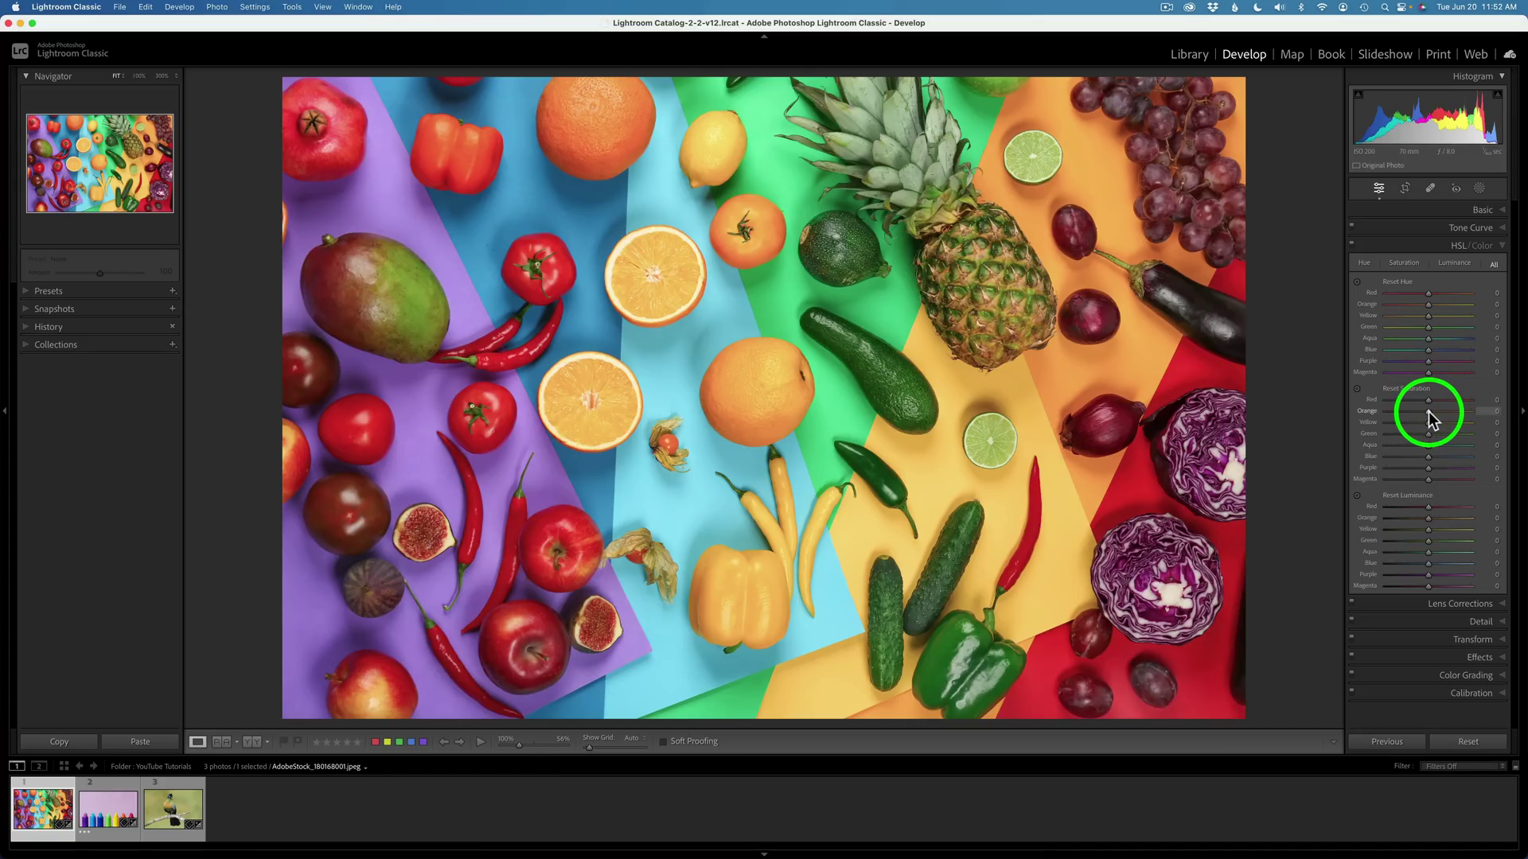
{"action": "left_click", "coordinate": [1428, 411], "text": "alt"}
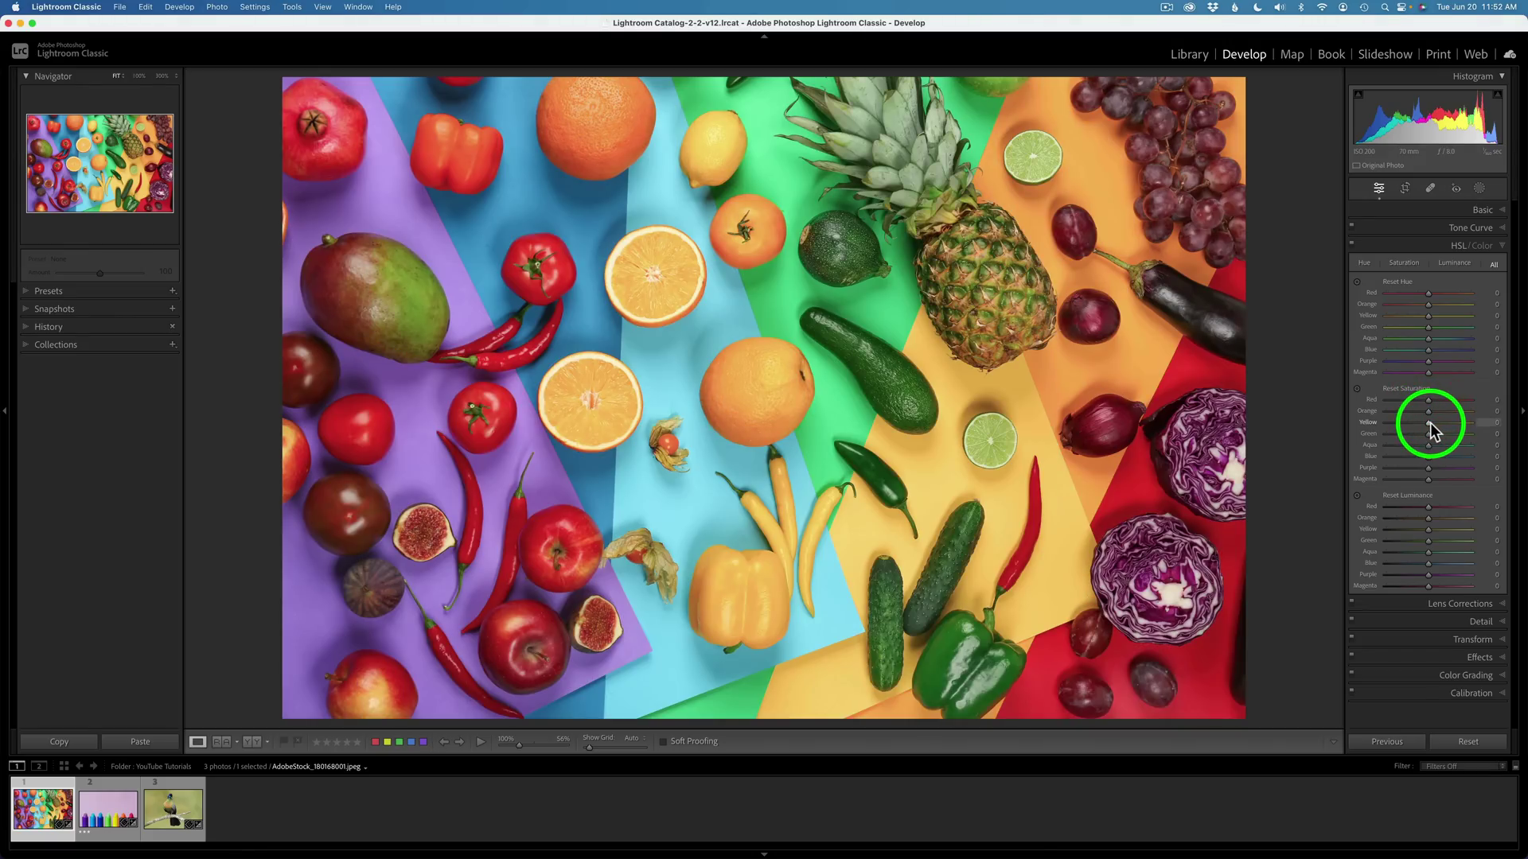
{"action": "left_click", "coordinate": [1430, 422], "text": "alt"}
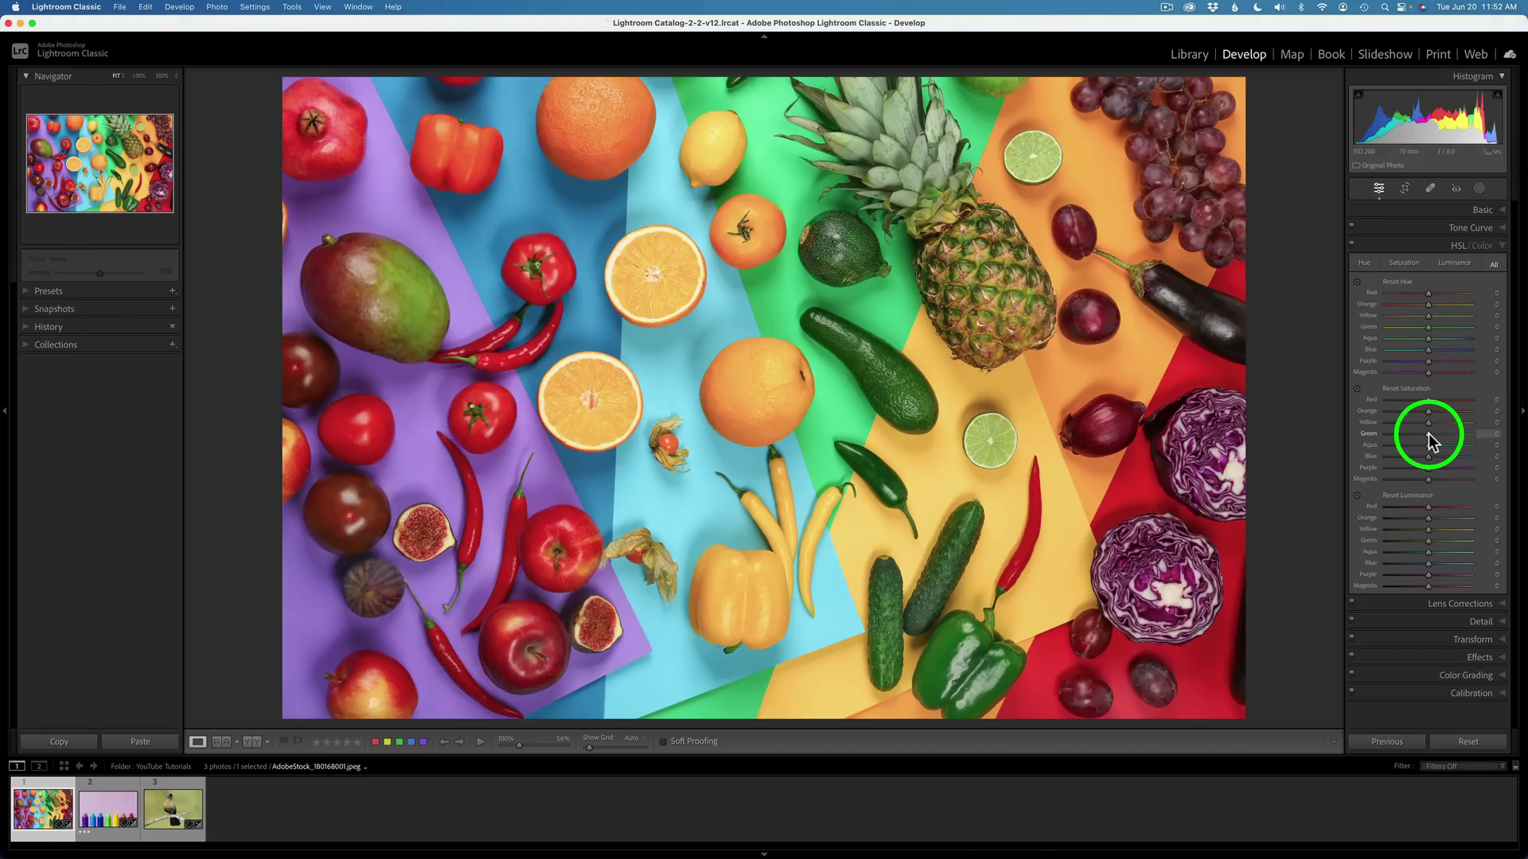
{"action": "left_click", "coordinate": [1428, 435], "text": "alt"}
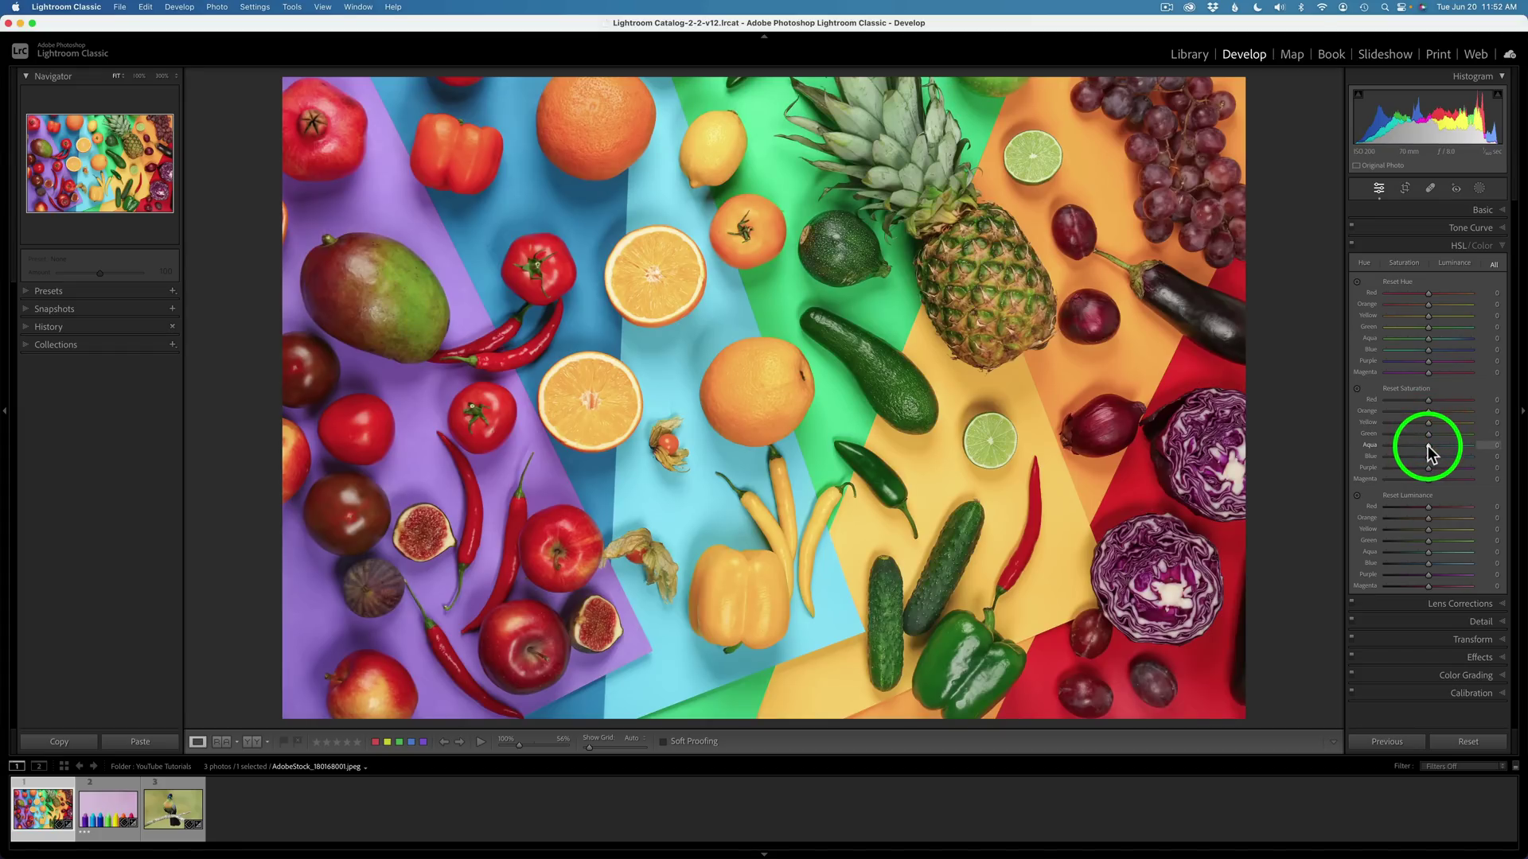
{"action": "left_click", "coordinate": [1428, 446], "text": "alt"}
{"action": "left_click", "coordinate": [1428, 457], "text": "alt"}
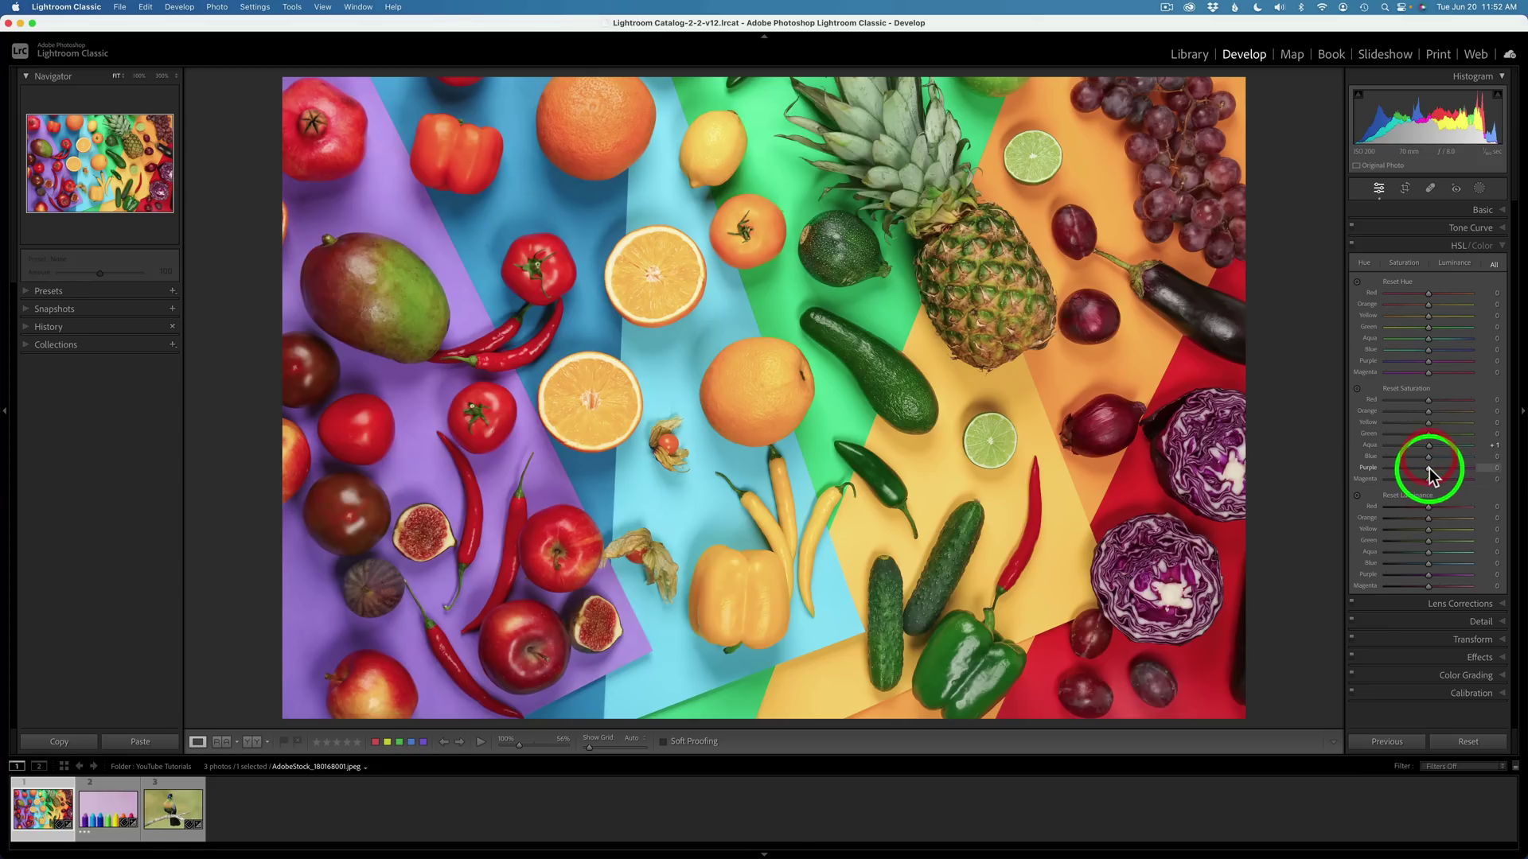
{"action": "left_click", "coordinate": [1429, 467], "text": "alt"}
{"action": "left_click", "coordinate": [1429, 479], "text": "alt"}
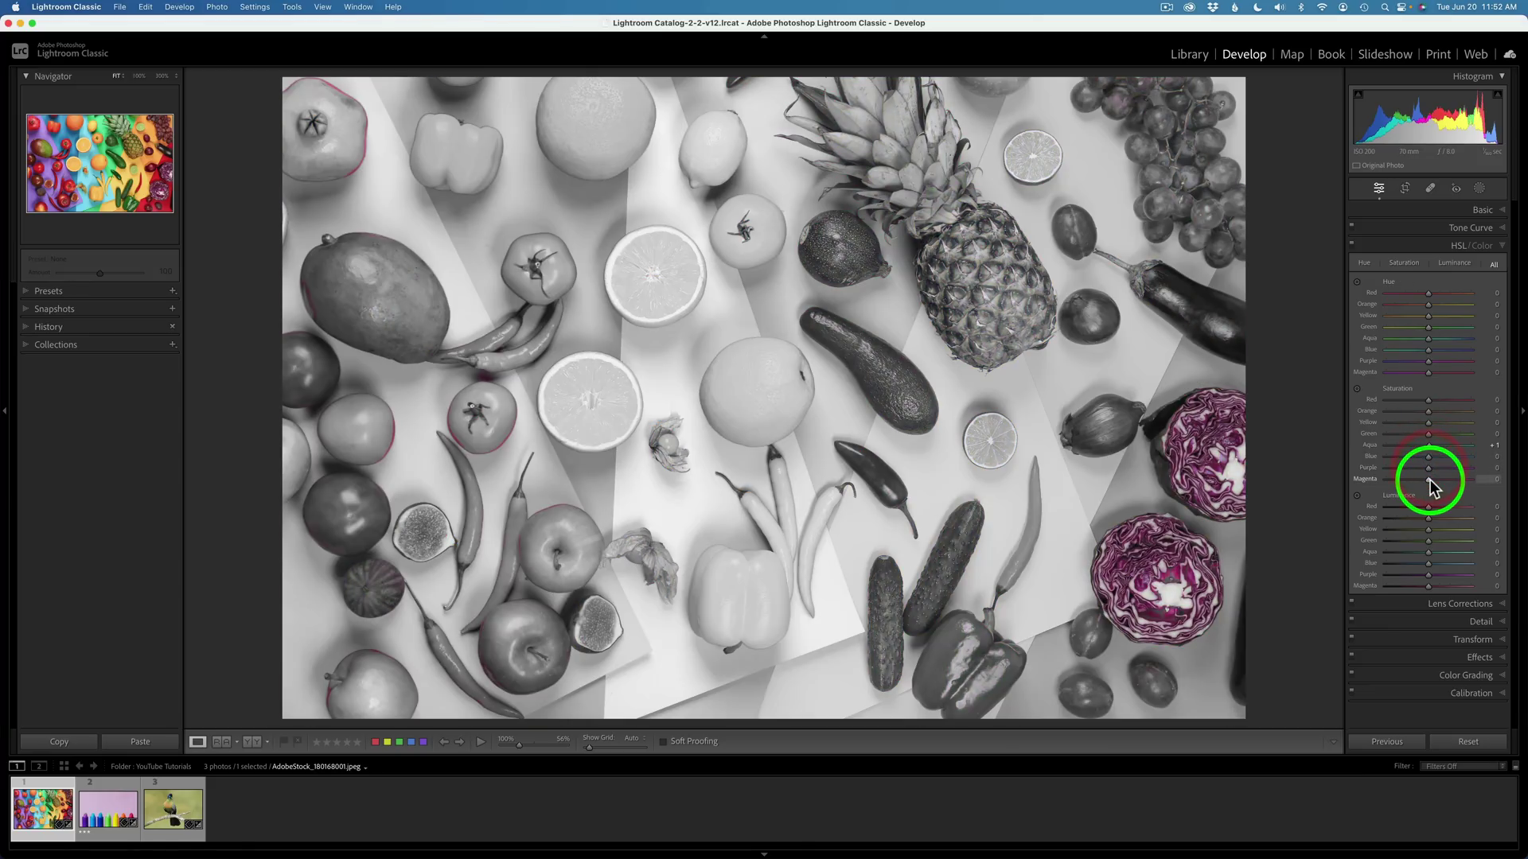
Step: Preview which areas of the fruit and vegetable photo the Hue sliders affect, working from Red to Magenta
{"action": "left_click", "coordinate": [1428, 294], "text": "alt"}
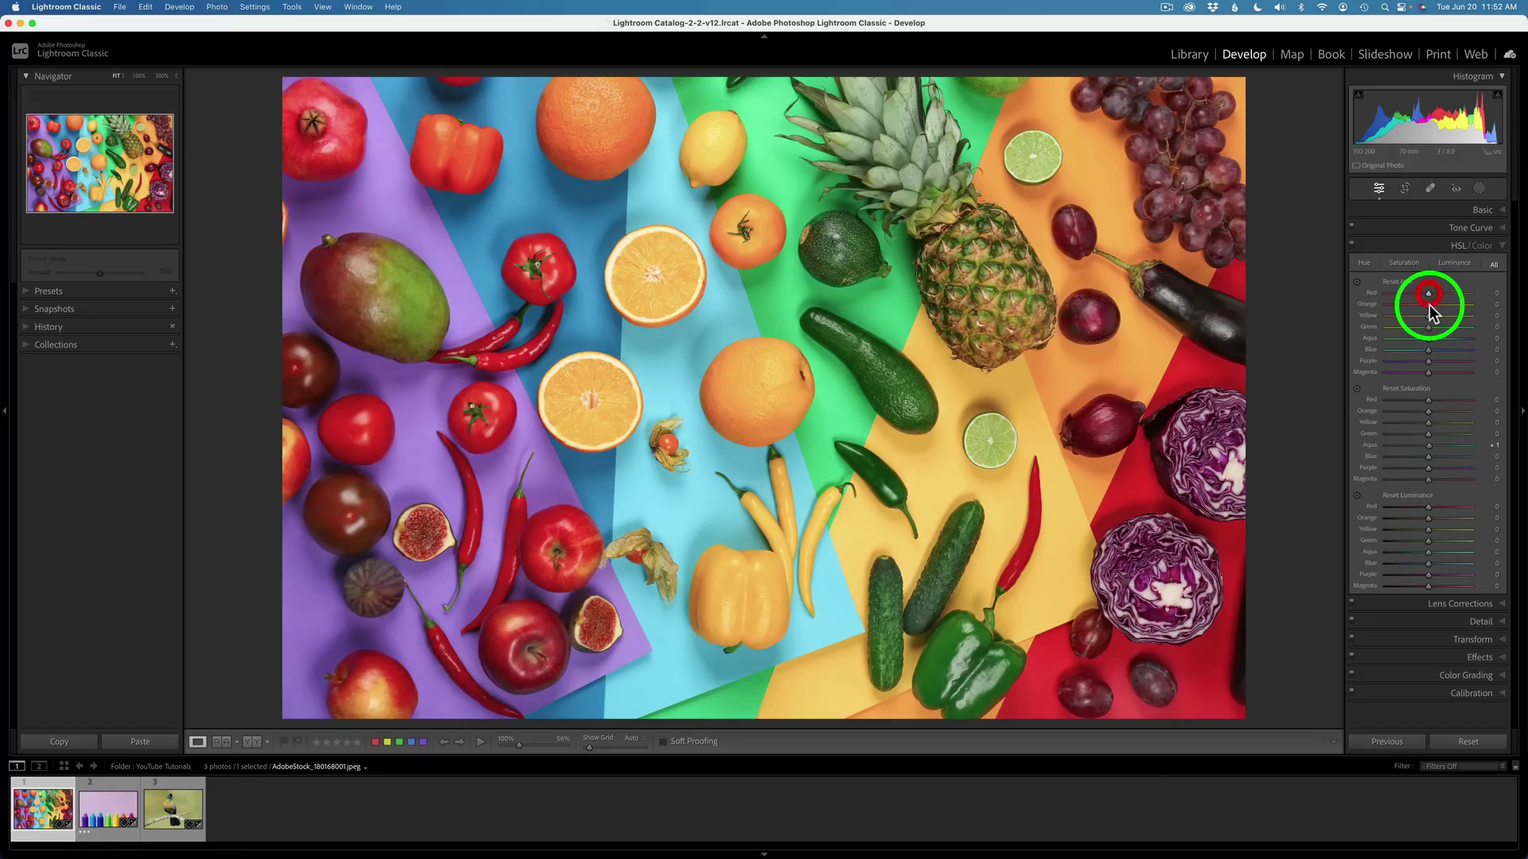
{"action": "left_click", "coordinate": [1429, 305], "text": "alt"}
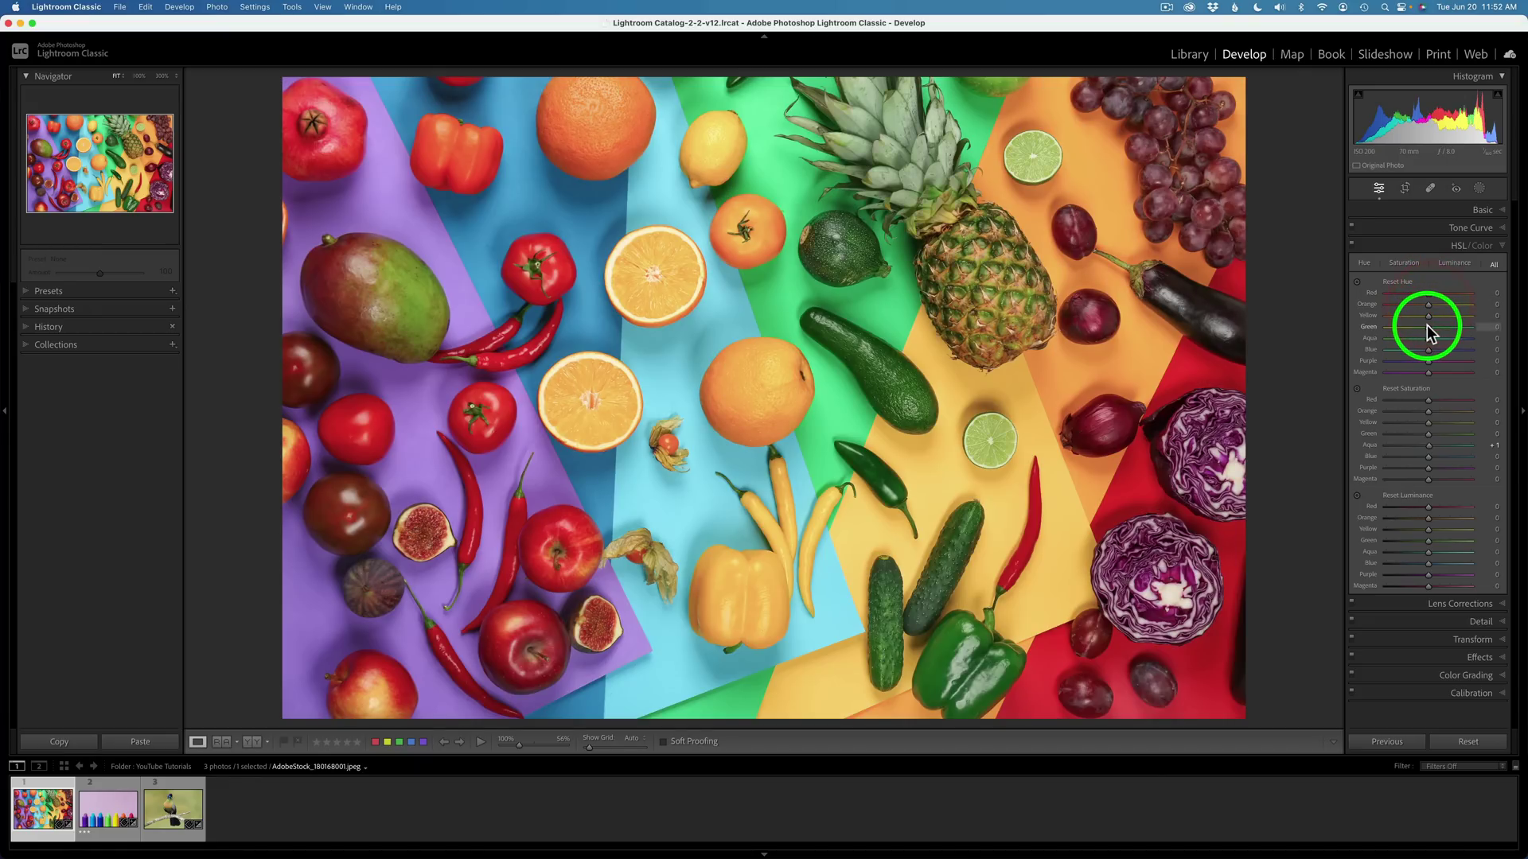
{"action": "left_click", "coordinate": [1429, 327], "text": "alt"}
{"action": "left_click", "coordinate": [1429, 338], "text": "alt"}
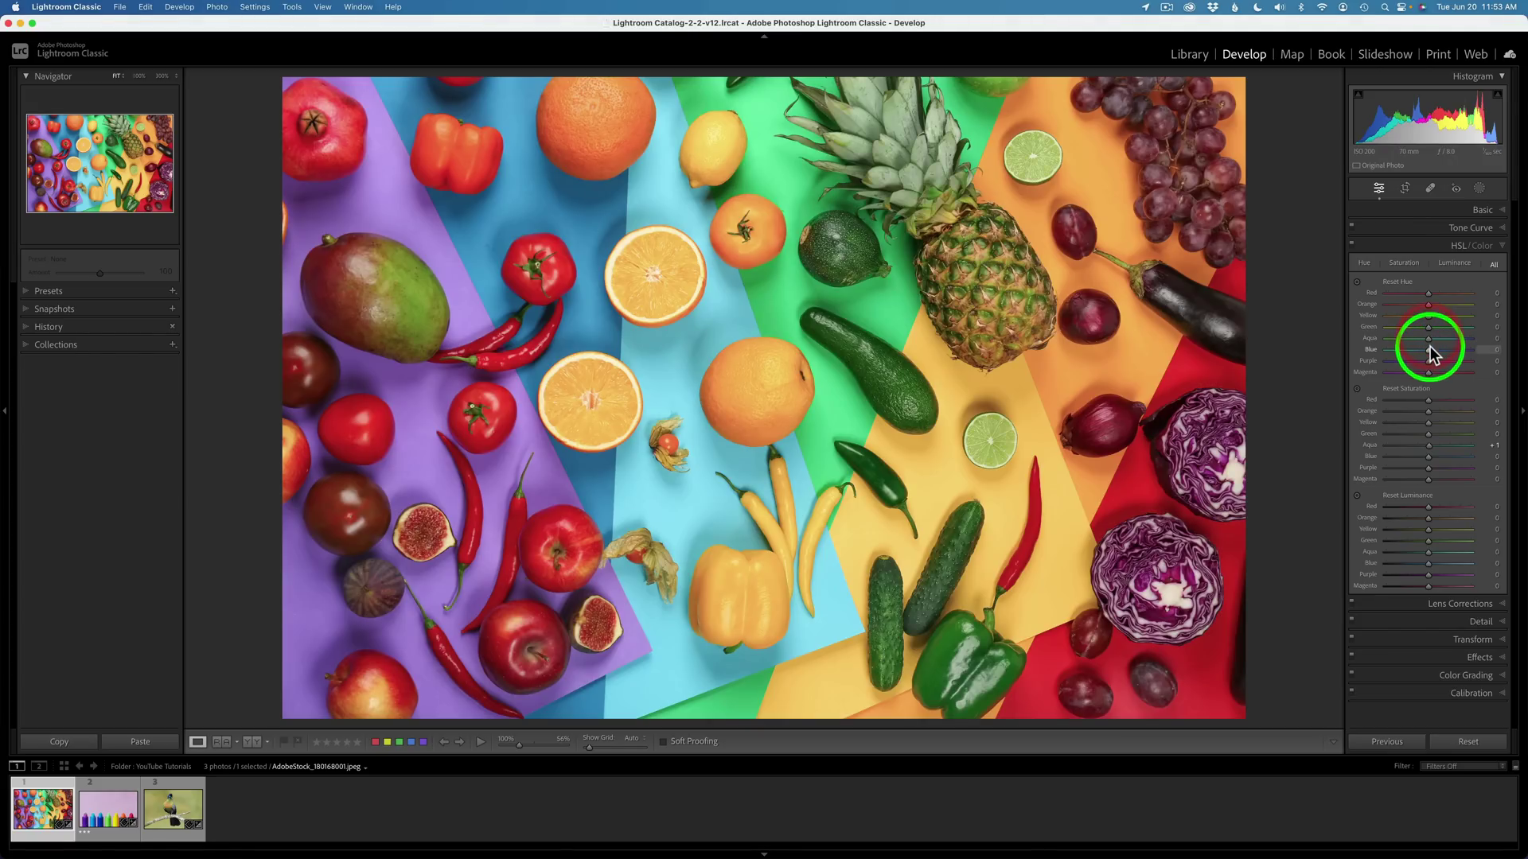
{"action": "left_click", "coordinate": [1429, 350], "text": "alt"}
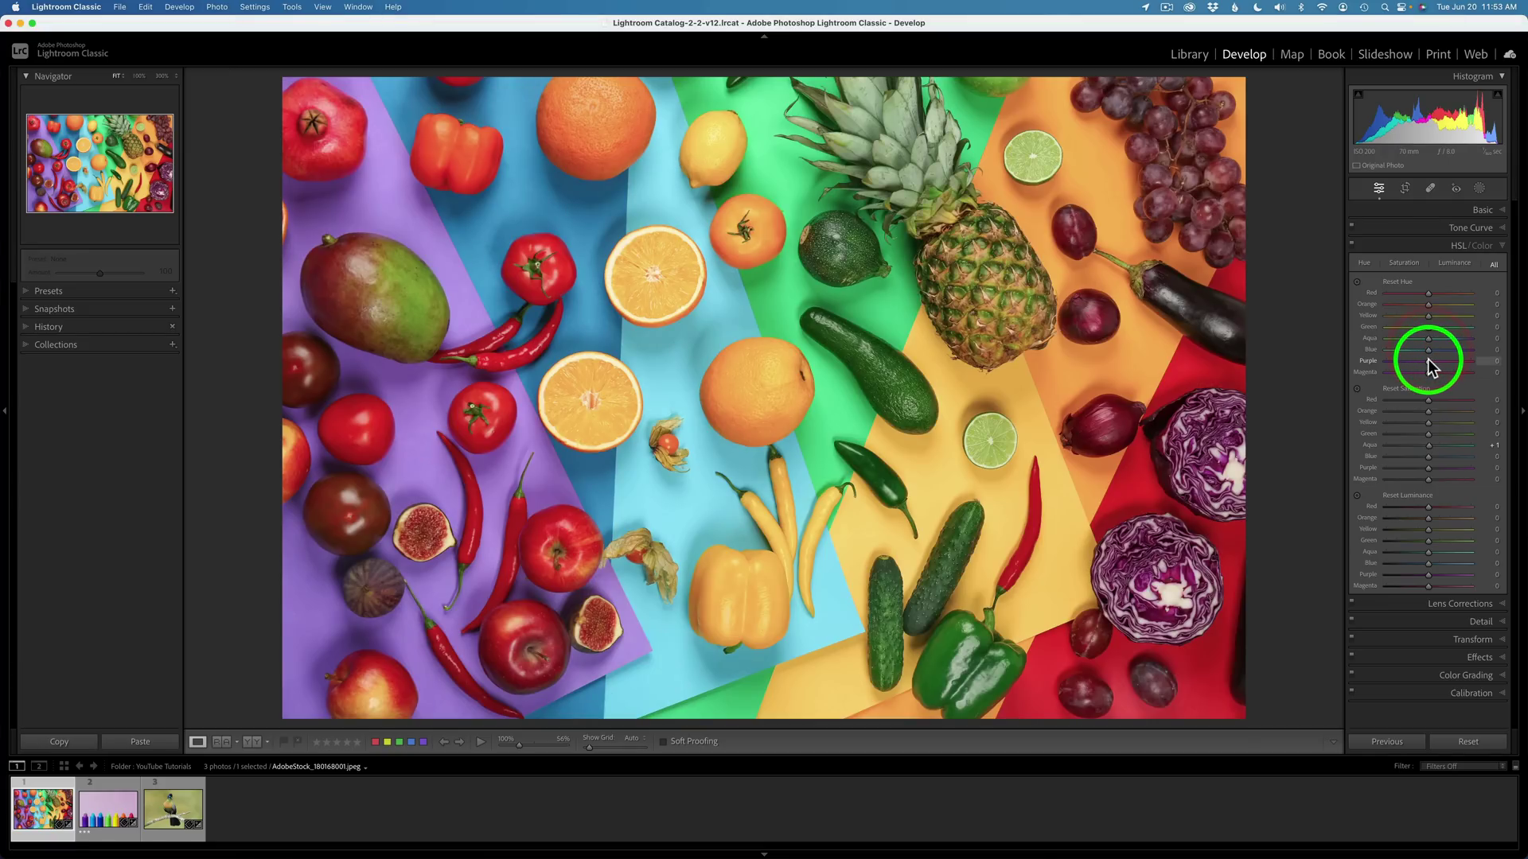
{"action": "left_click", "coordinate": [1428, 362], "text": "alt"}
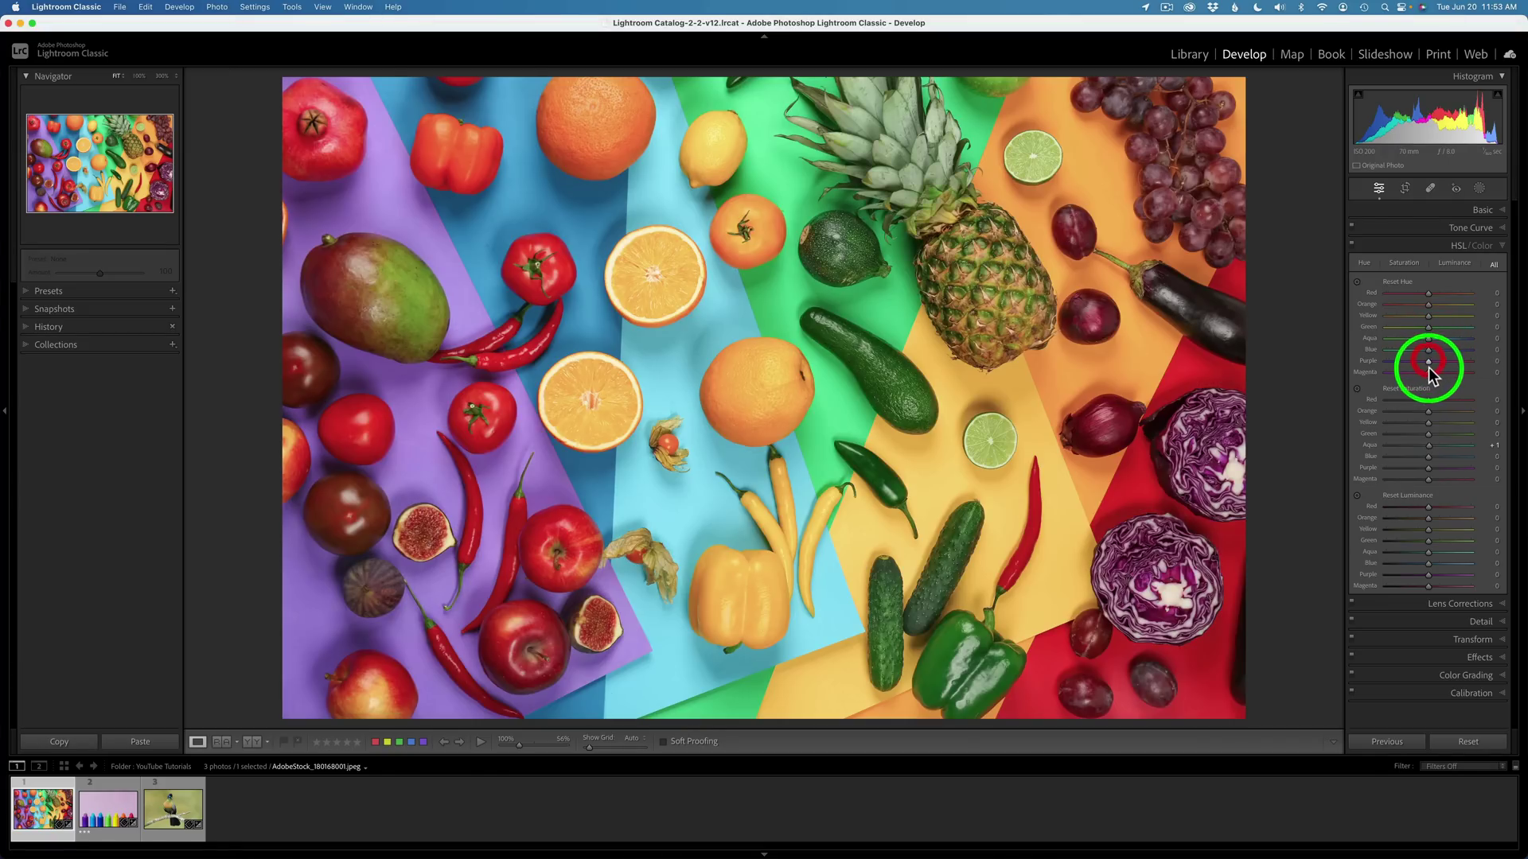
{"action": "left_click", "coordinate": [1427, 372], "text": "alt"}
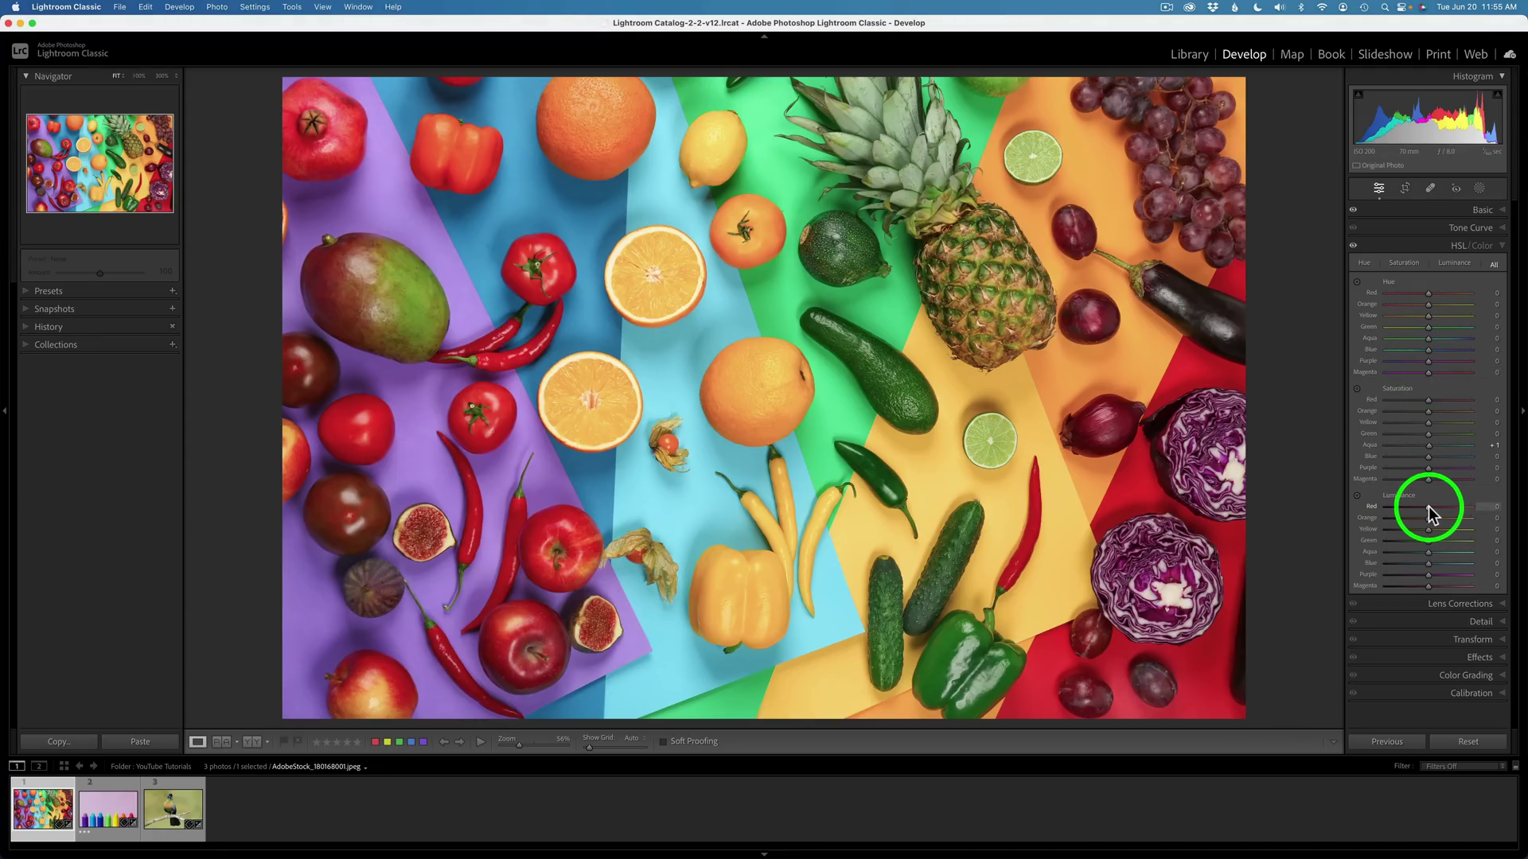
Step: Preview the areas affected by the Red, Orange and Yellow Luminance sliders in the fruit and vegetable photo
{"action": "key", "text": "alt"}
{"action": "left_click", "coordinate": [1428, 507], "text": "alt"}
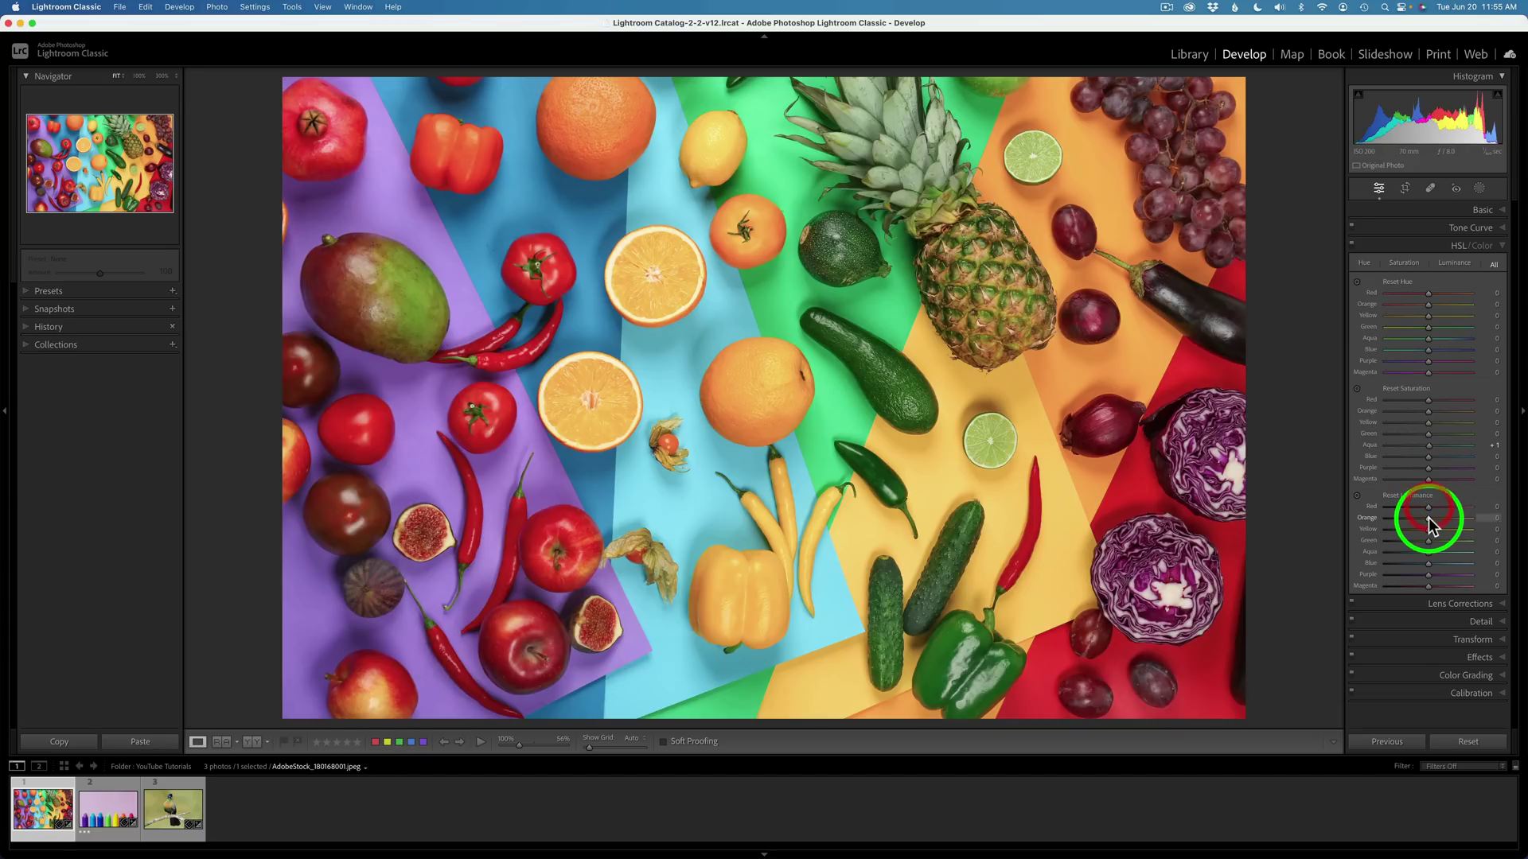
{"action": "left_click", "coordinate": [1428, 518], "text": "alt"}
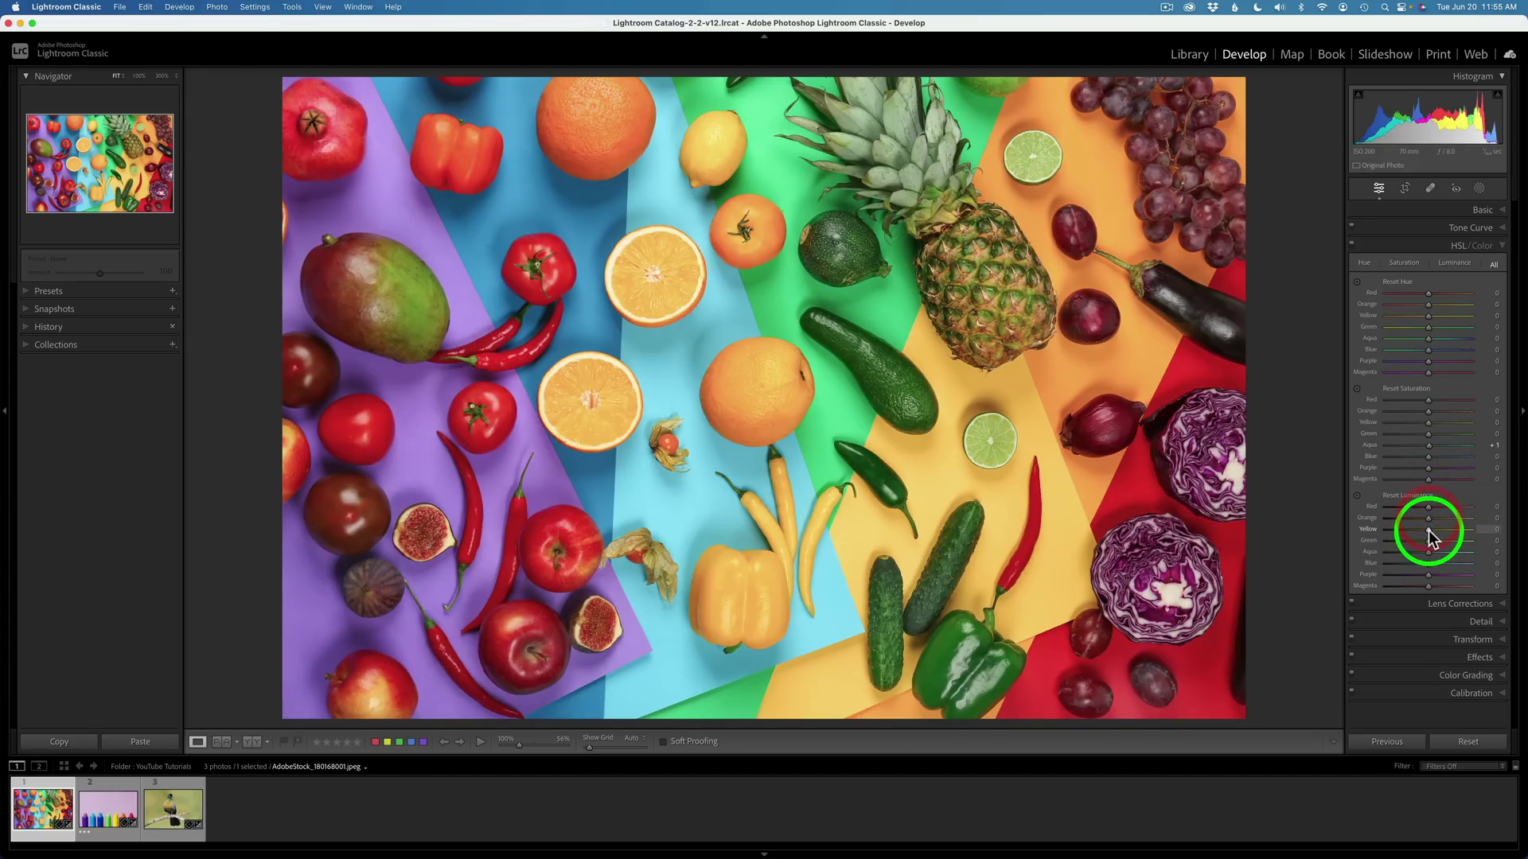
{"action": "left_click", "coordinate": [1428, 529], "text": "alt"}
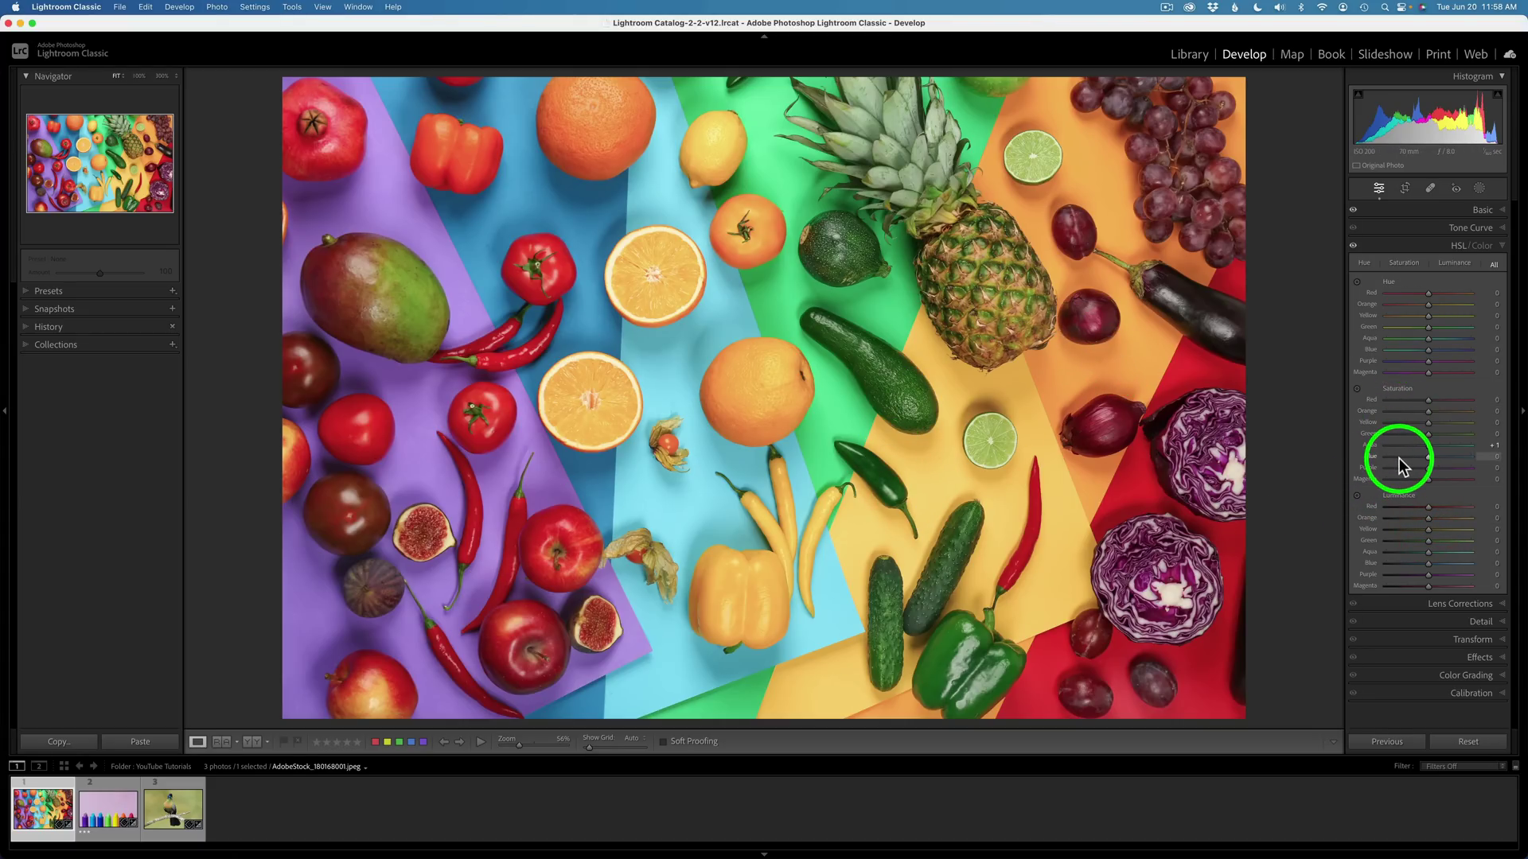
Step: Open the colorful lip balm sticks photo and preview the areas affected by each Saturation slider from Red through Purple
{"action": "left_click", "coordinate": [108, 808]}
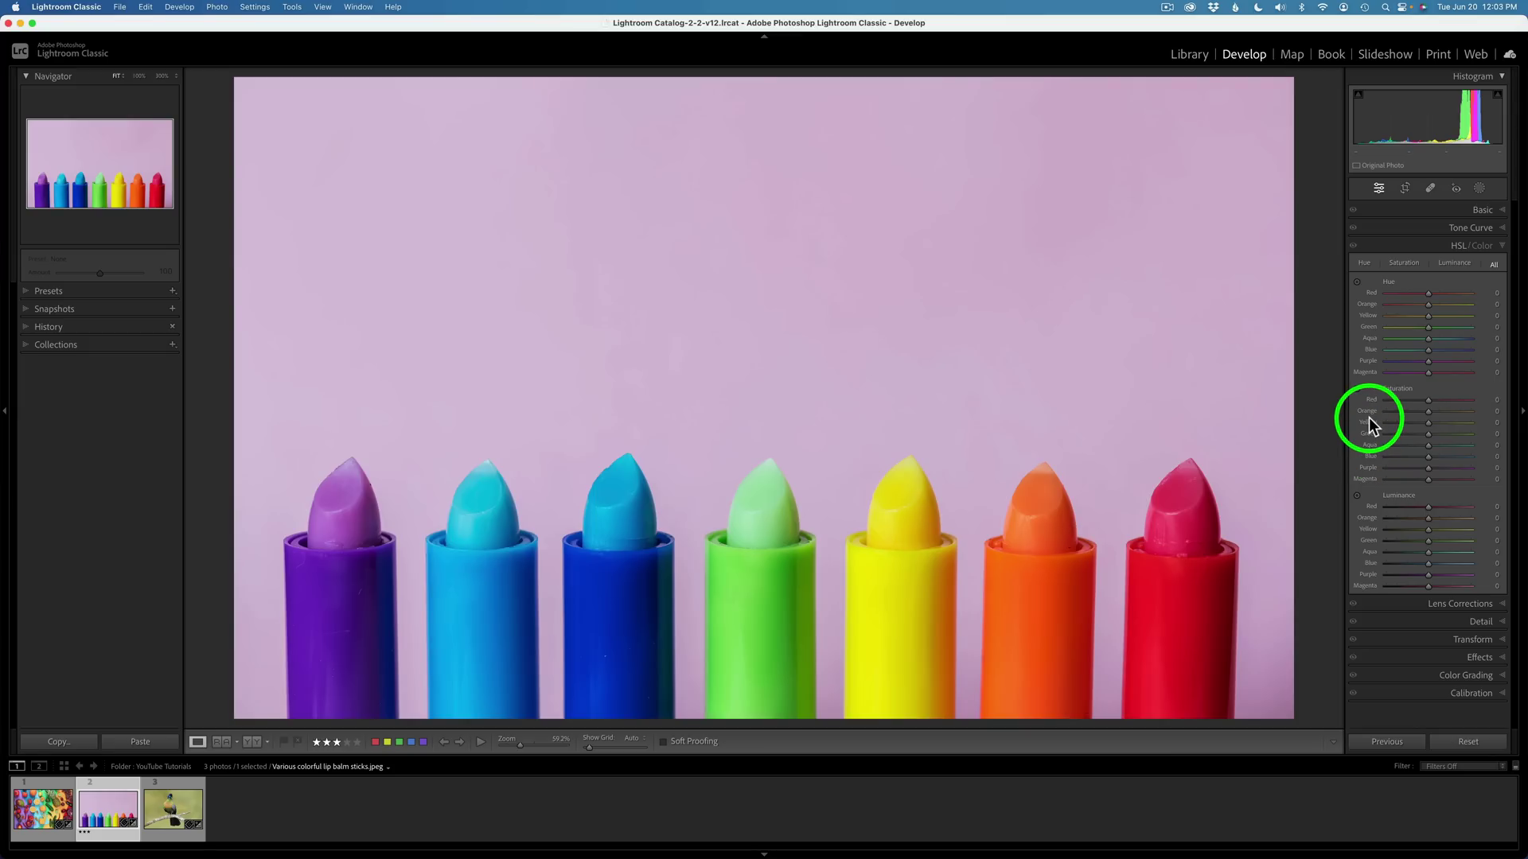
{"action": "key", "text": "alt"}
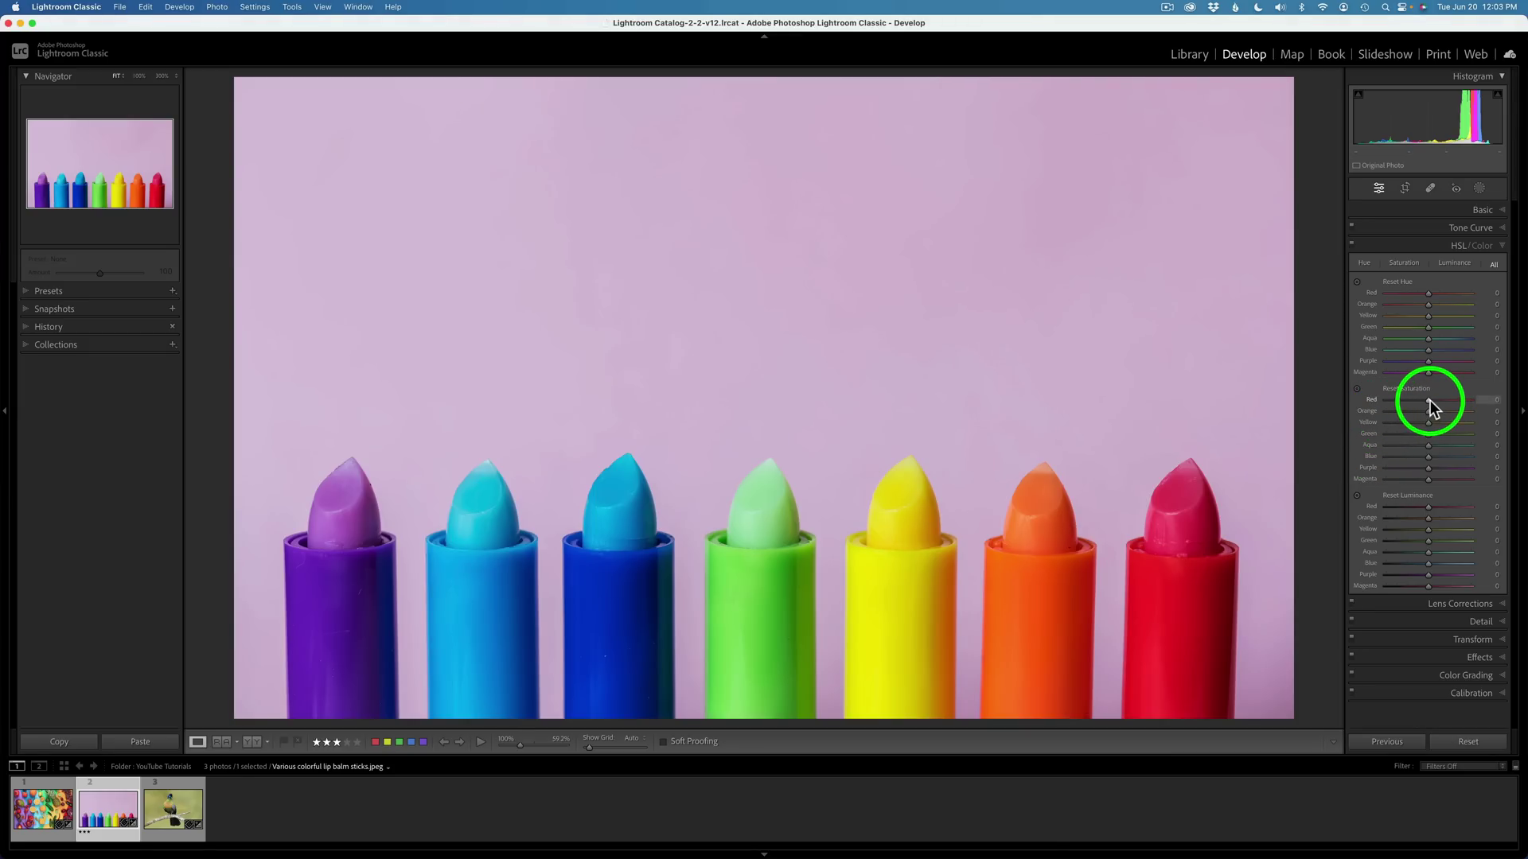
{"action": "left_click", "coordinate": [1428, 401], "text": "alt"}
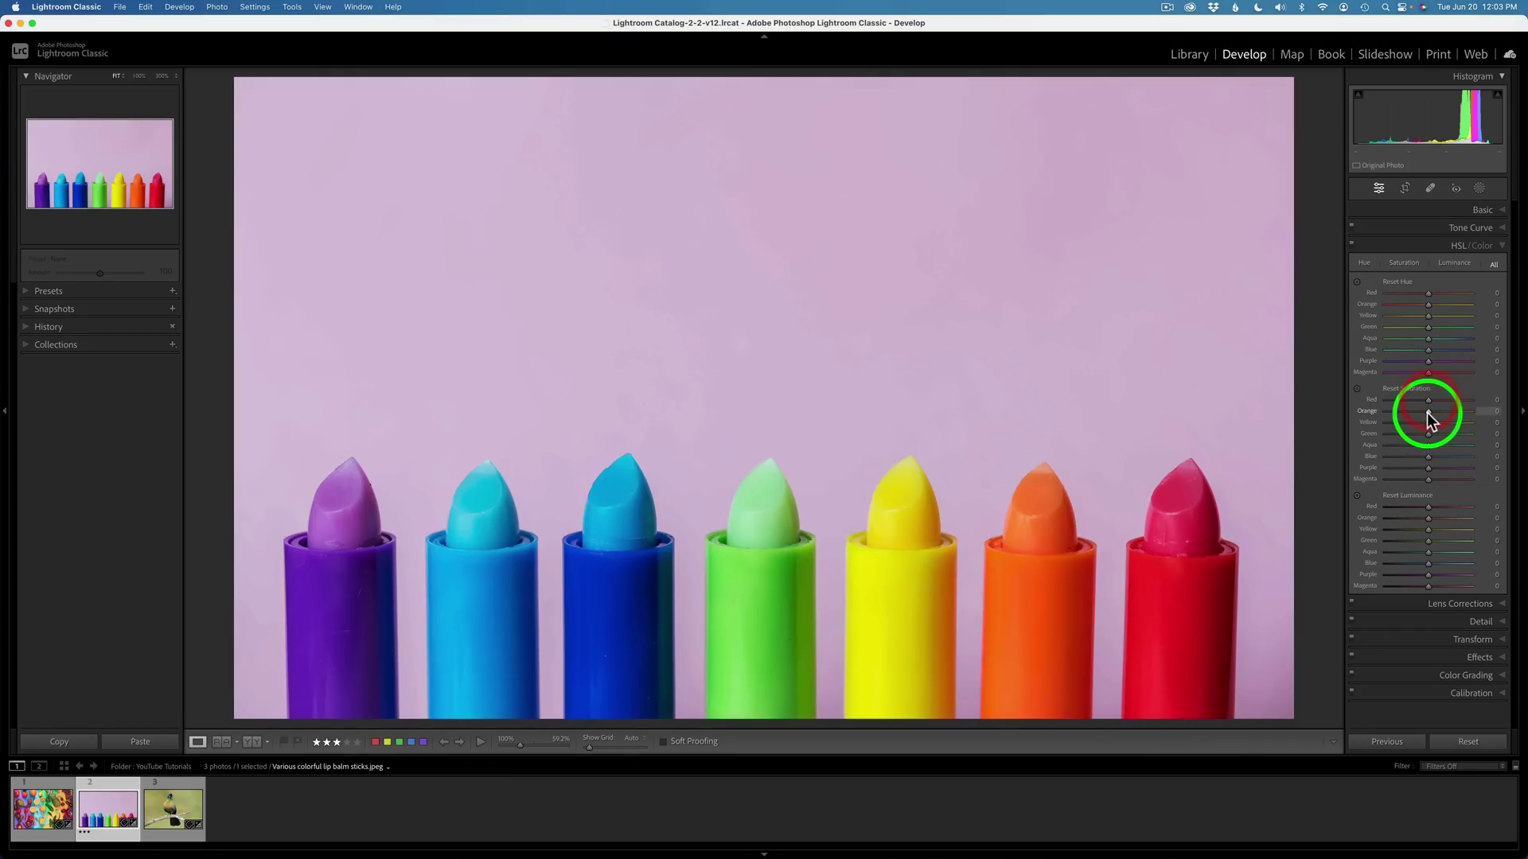
{"action": "left_click", "coordinate": [1428, 412], "text": "alt"}
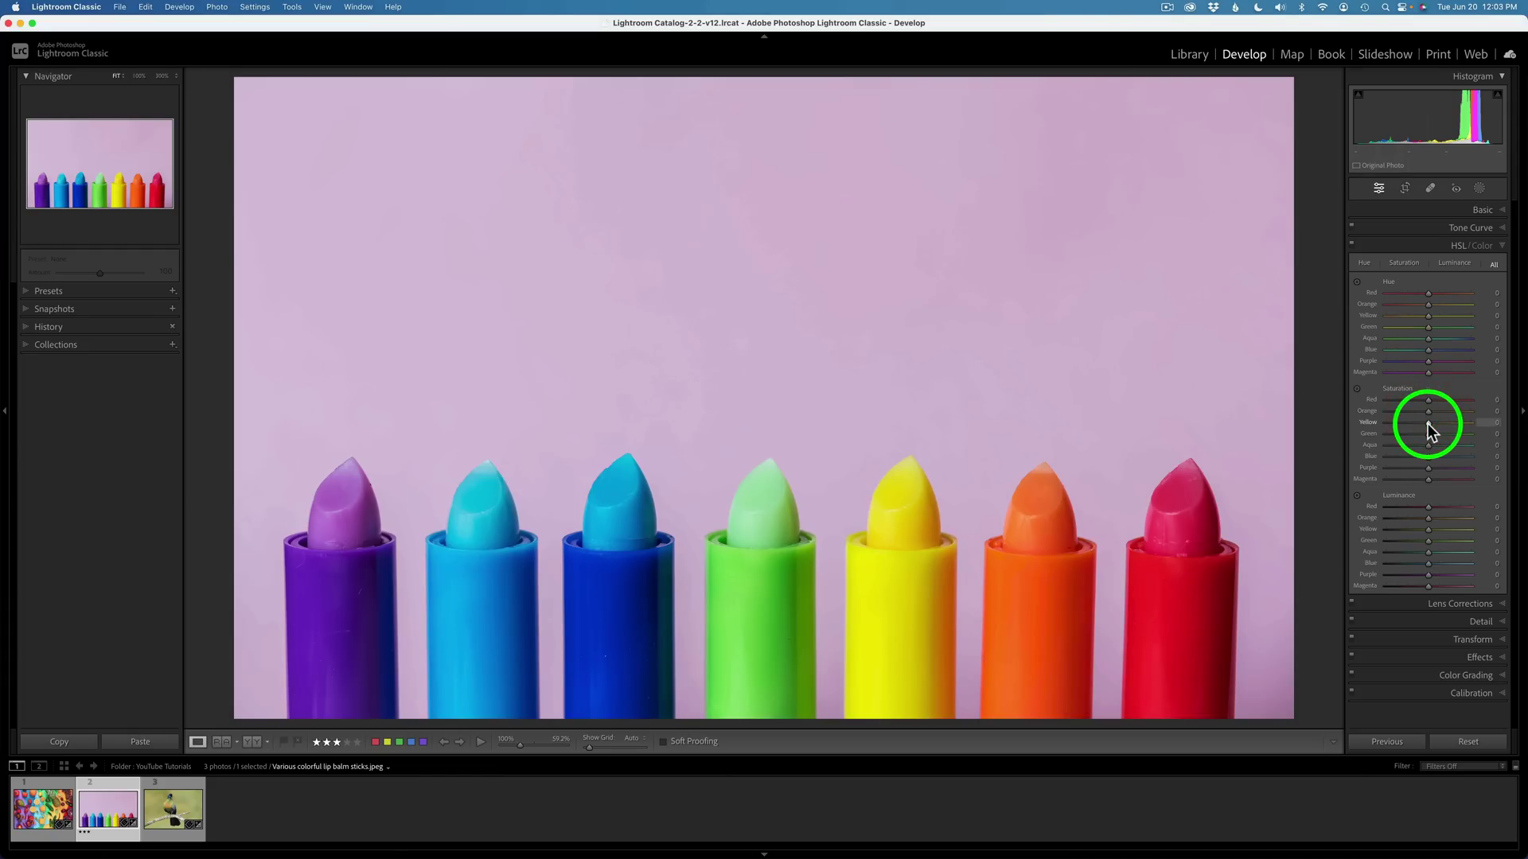
{"action": "left_click", "coordinate": [1428, 423], "text": "alt"}
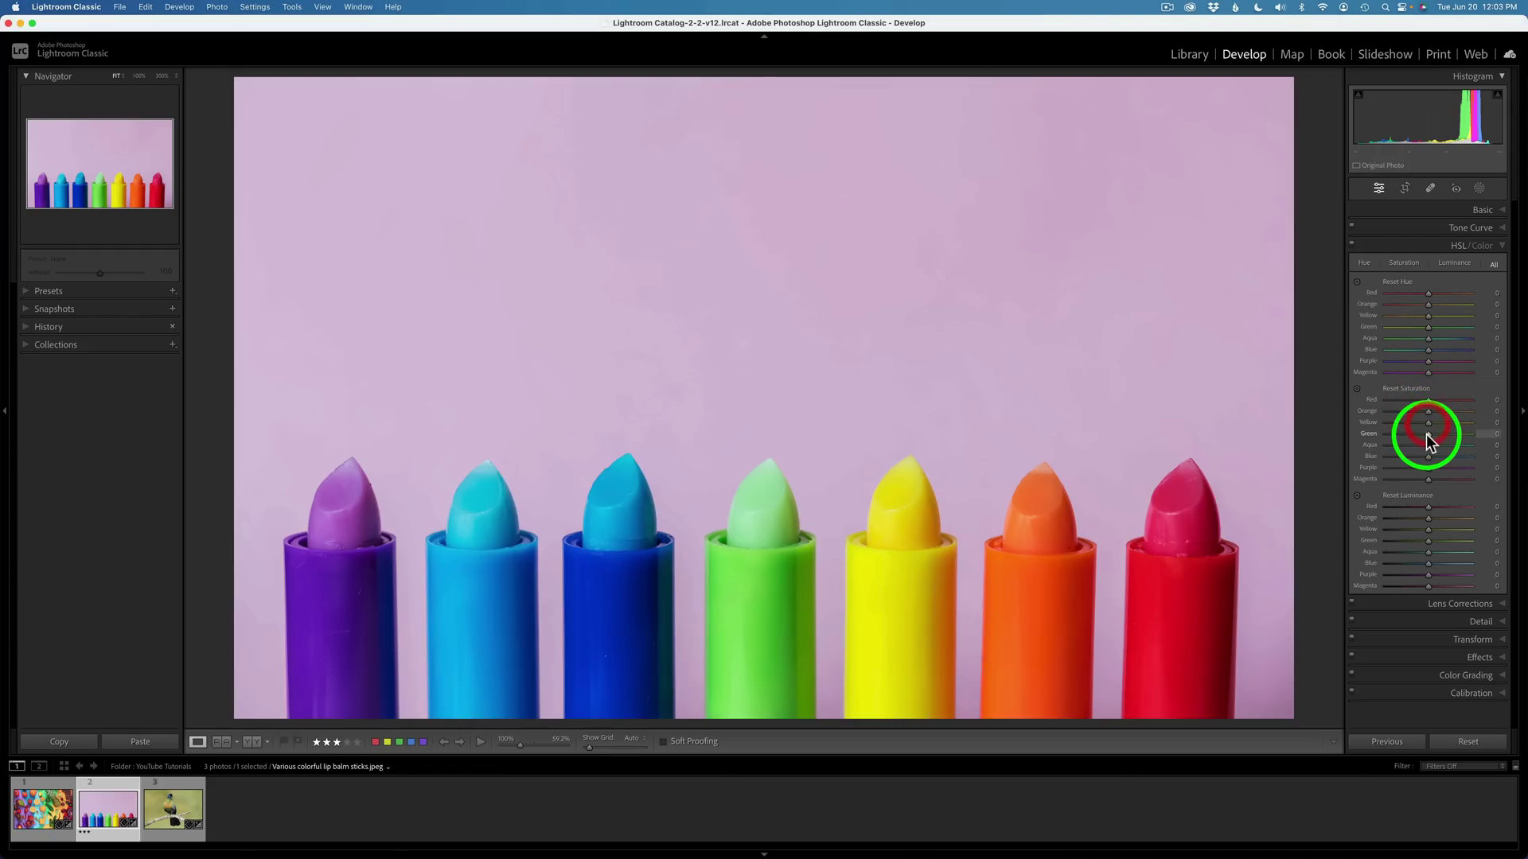
{"action": "left_click", "coordinate": [1428, 434], "text": "alt"}
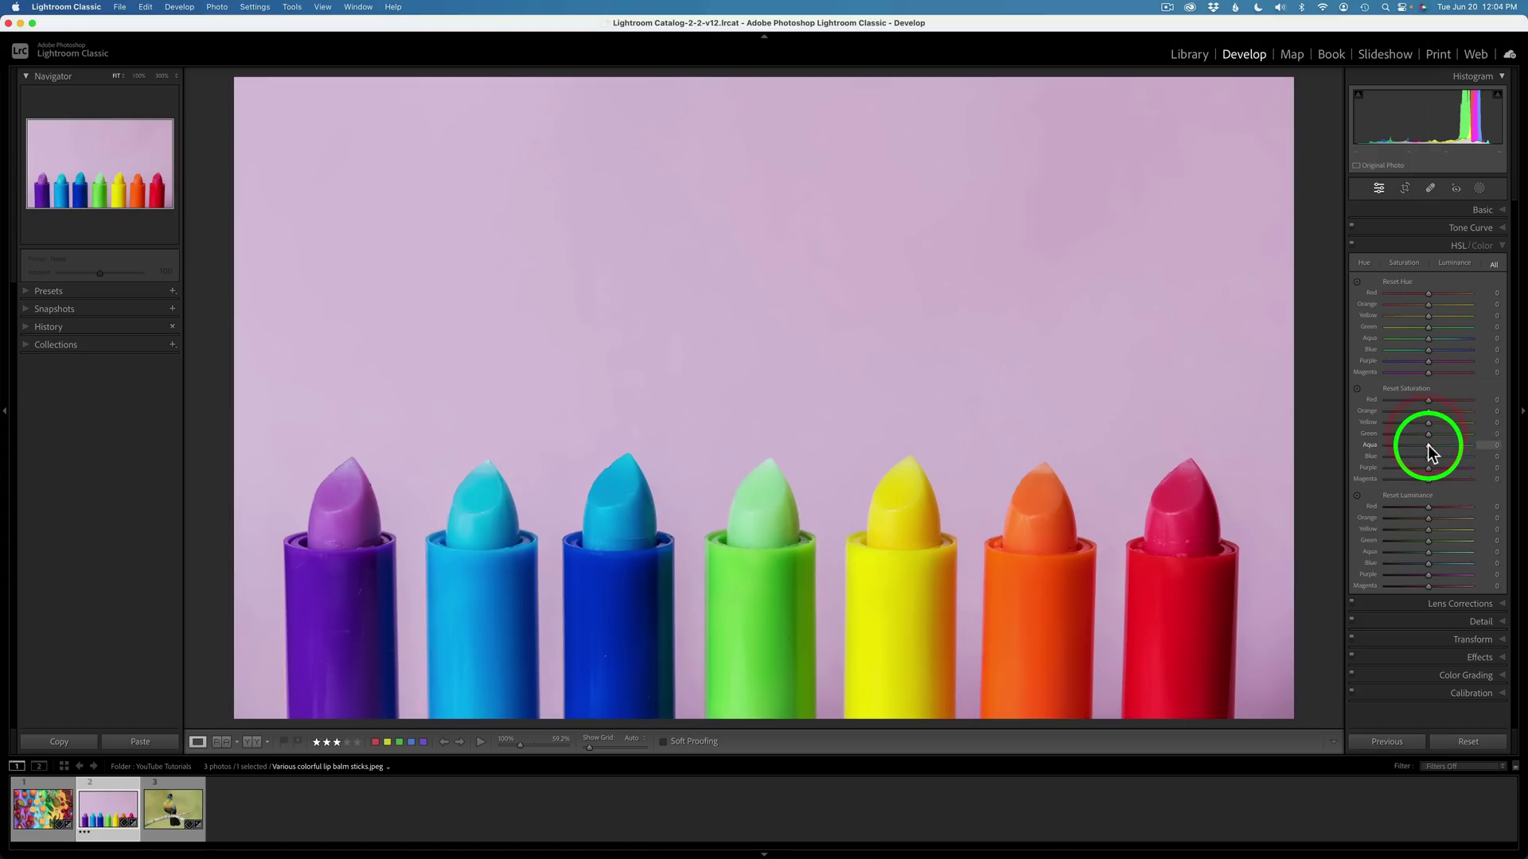
{"action": "left_click", "coordinate": [1428, 445], "text": "alt"}
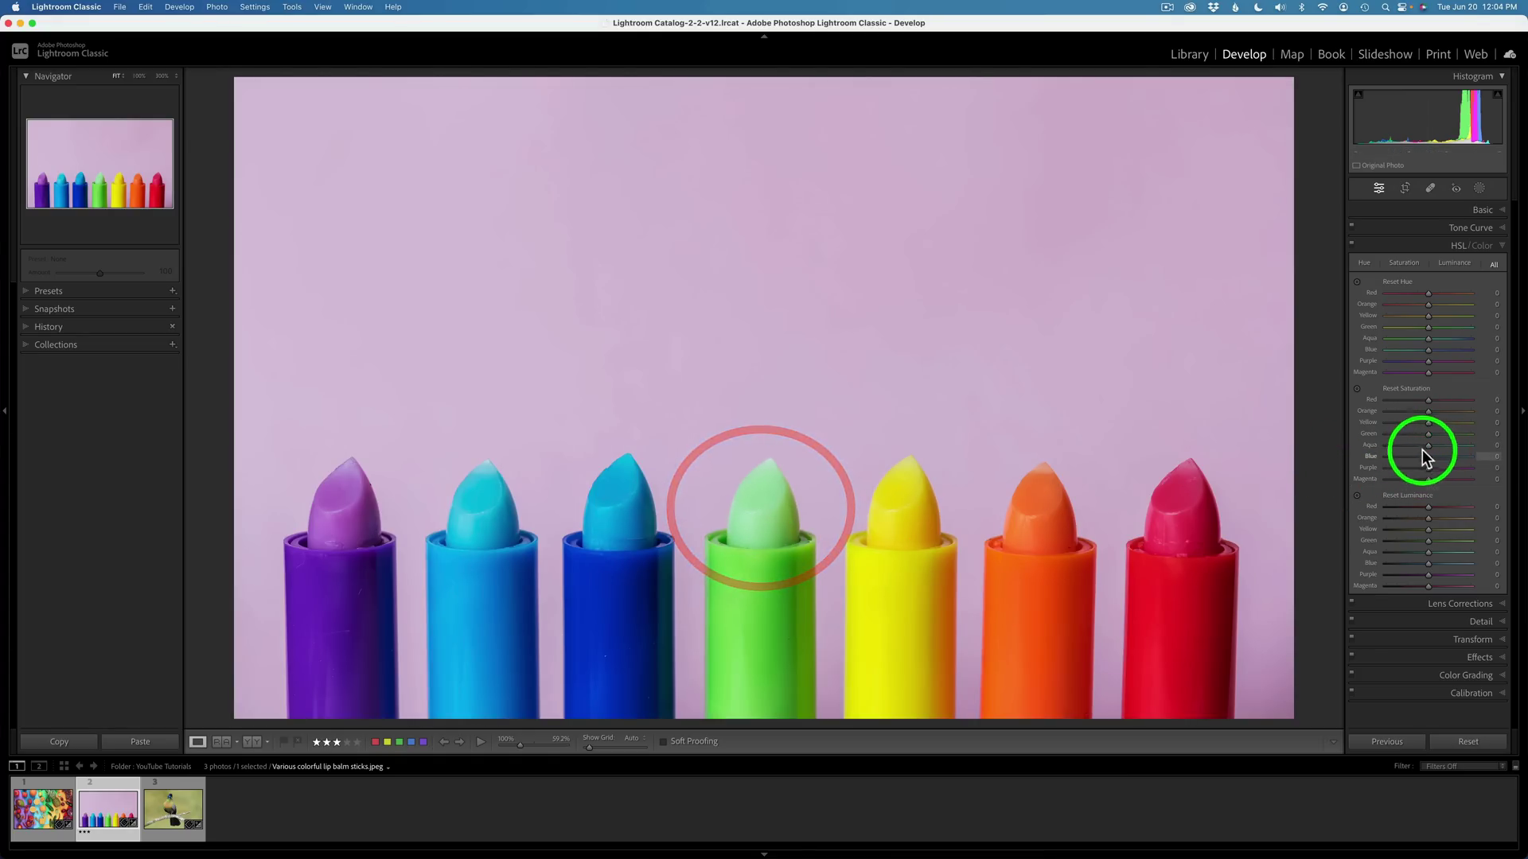
{"action": "left_click", "coordinate": [1428, 443], "text": "alt"}
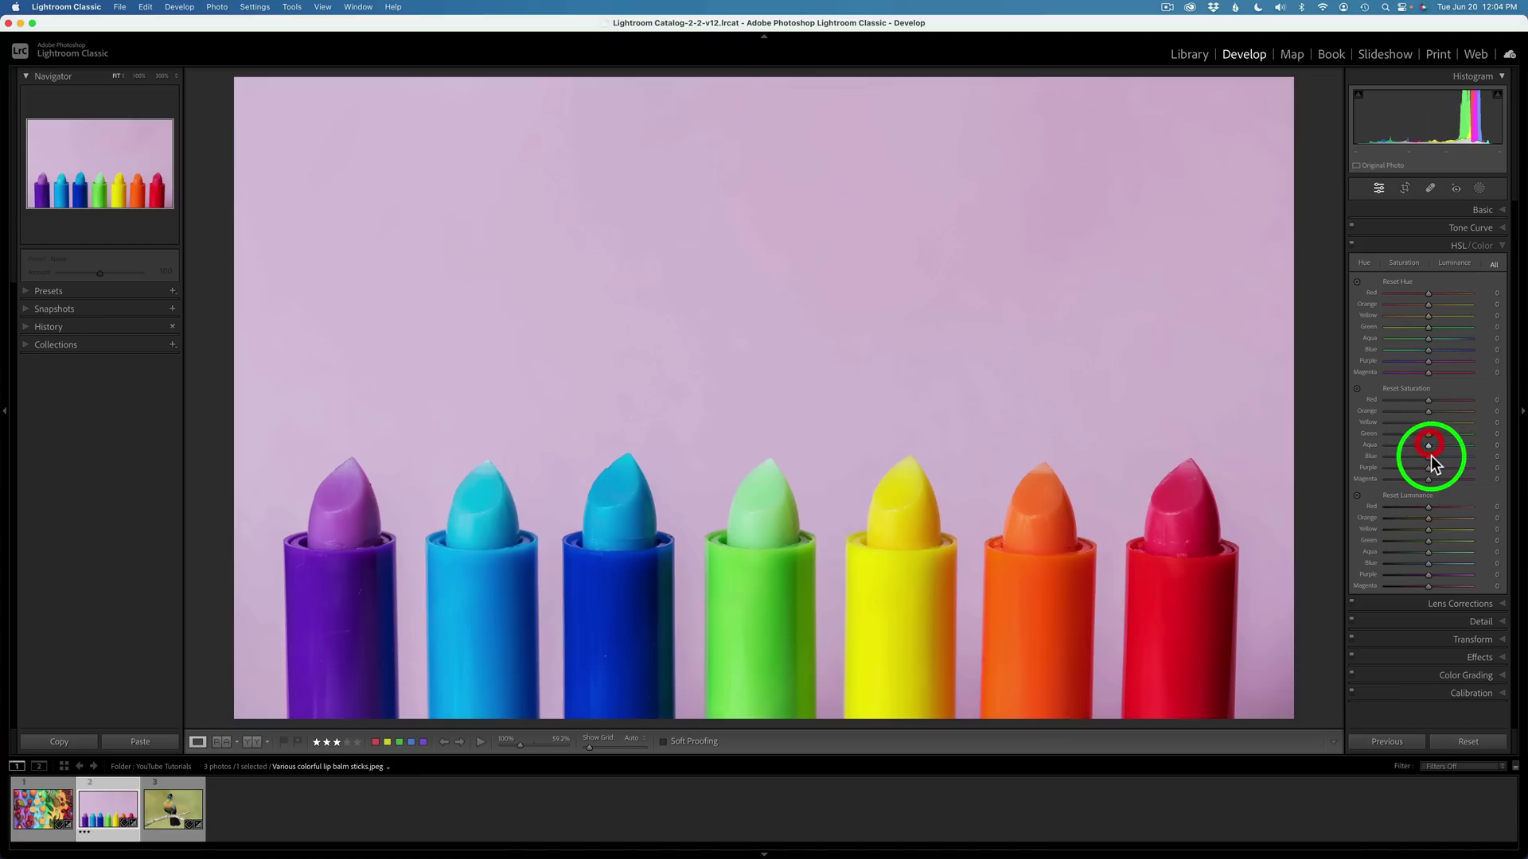
{"action": "left_click", "coordinate": [1428, 456], "text": "alt"}
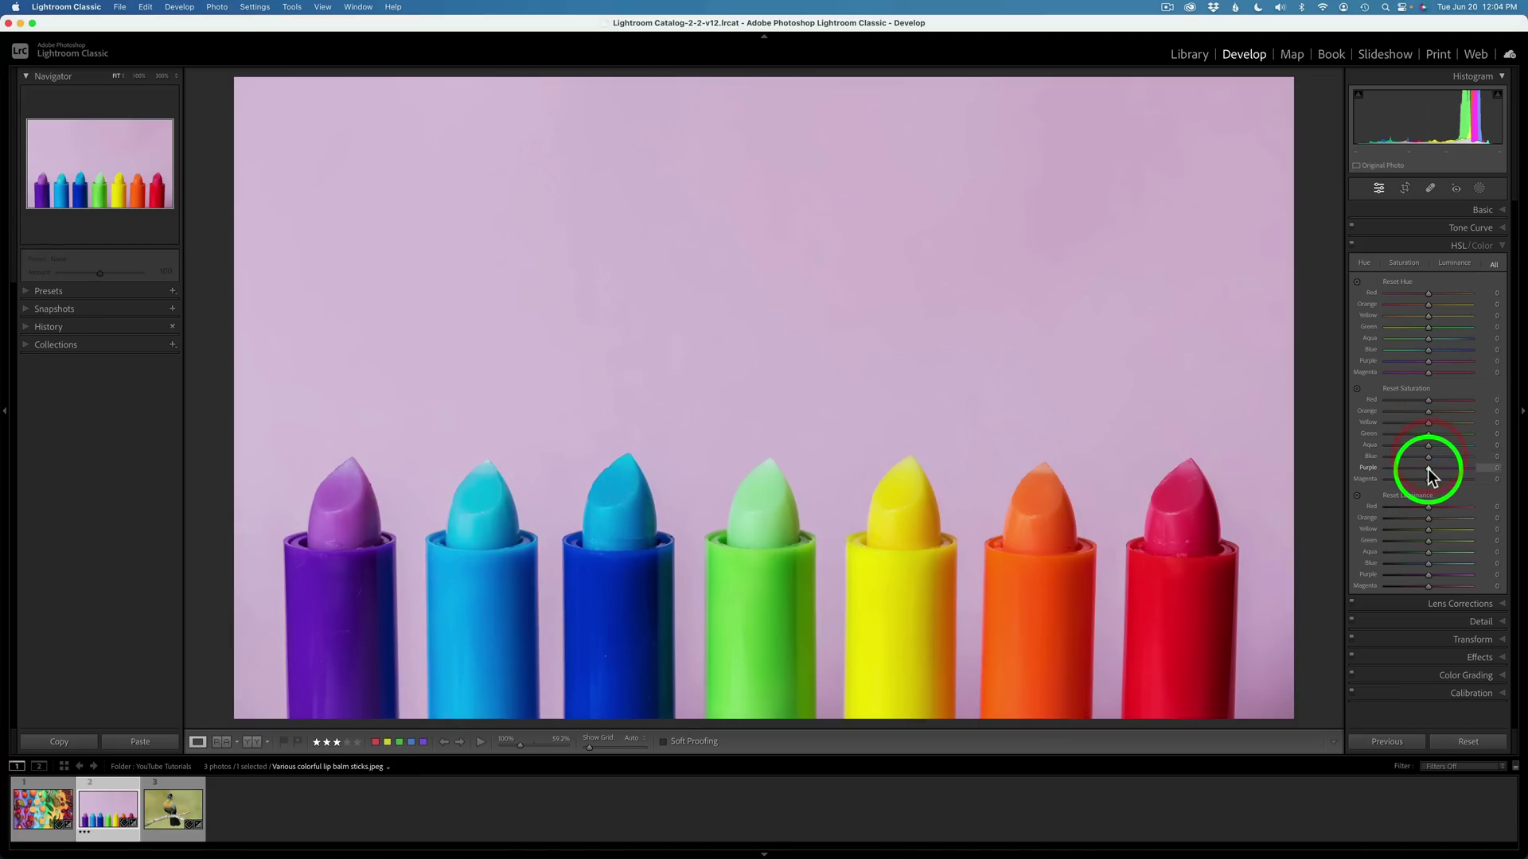
{"action": "left_click", "coordinate": [1428, 468], "text": "alt"}
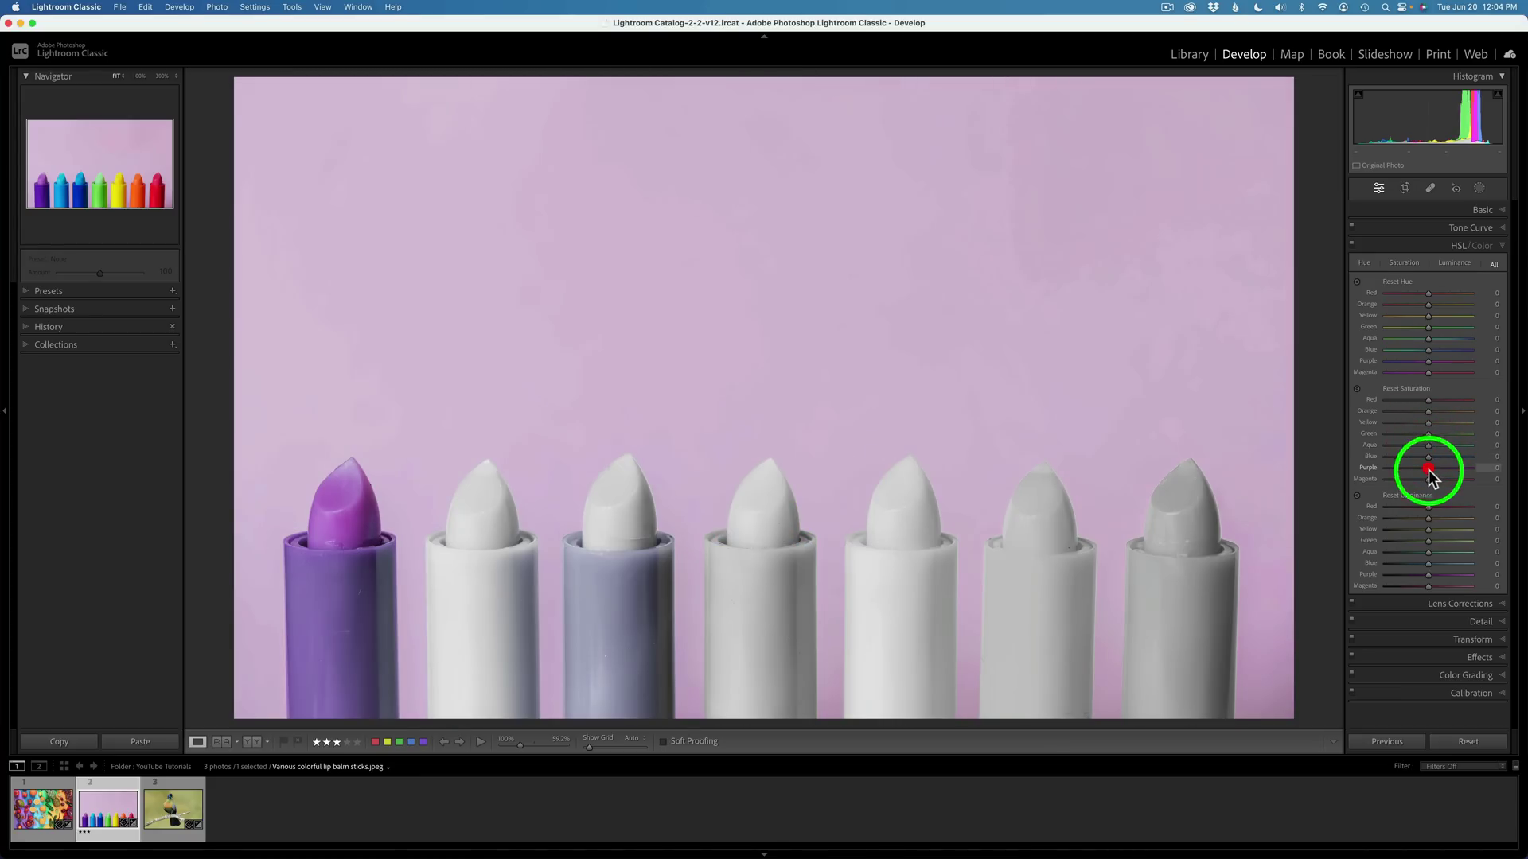
Step: Preview the areas affected by Magenta saturation in the lip balm photo and strongly increase it to intensify the pink background
{"action": "left_click", "coordinate": [1428, 479], "text": "alt"}
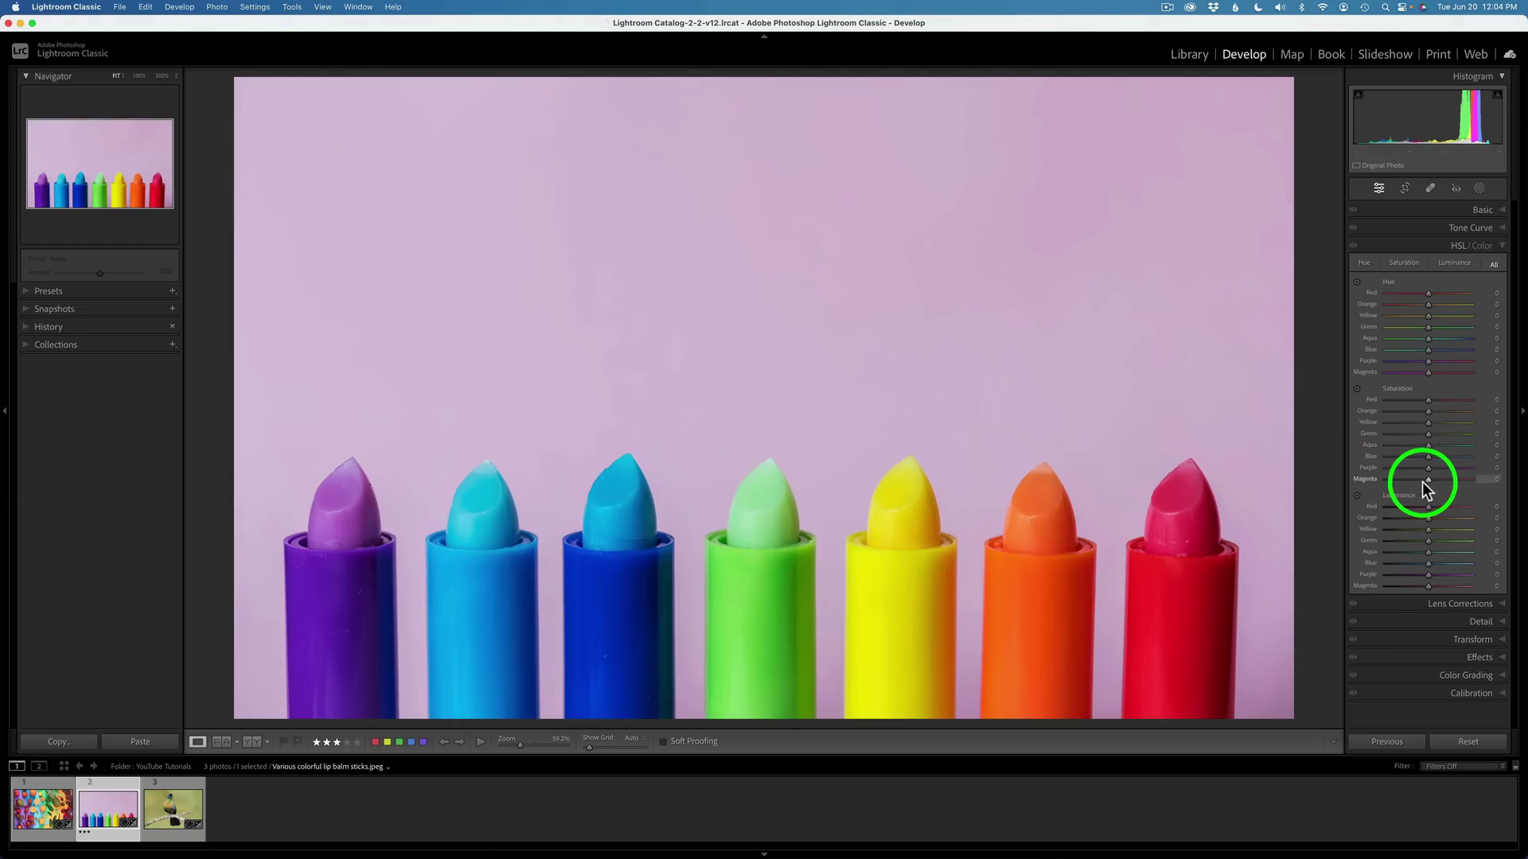
{"action": "left_click", "coordinate": [1465, 481]}
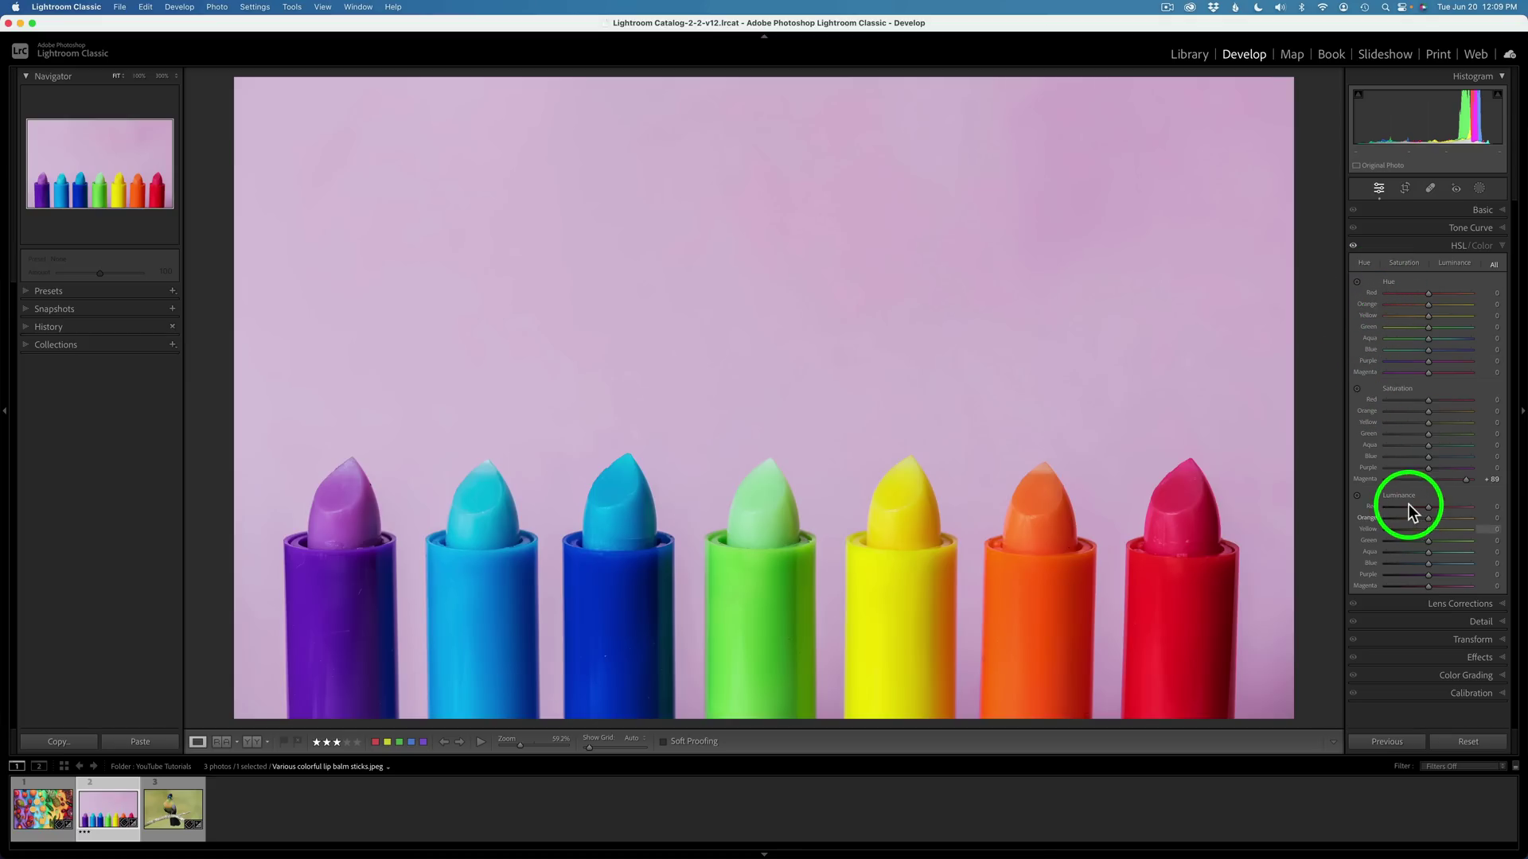
Step: With the Saturation targeted adjustment tool, preview the dark blue tube's color range and lower Blue to -12 and Purple to -7
{"action": "left_click", "coordinate": [1356, 389]}
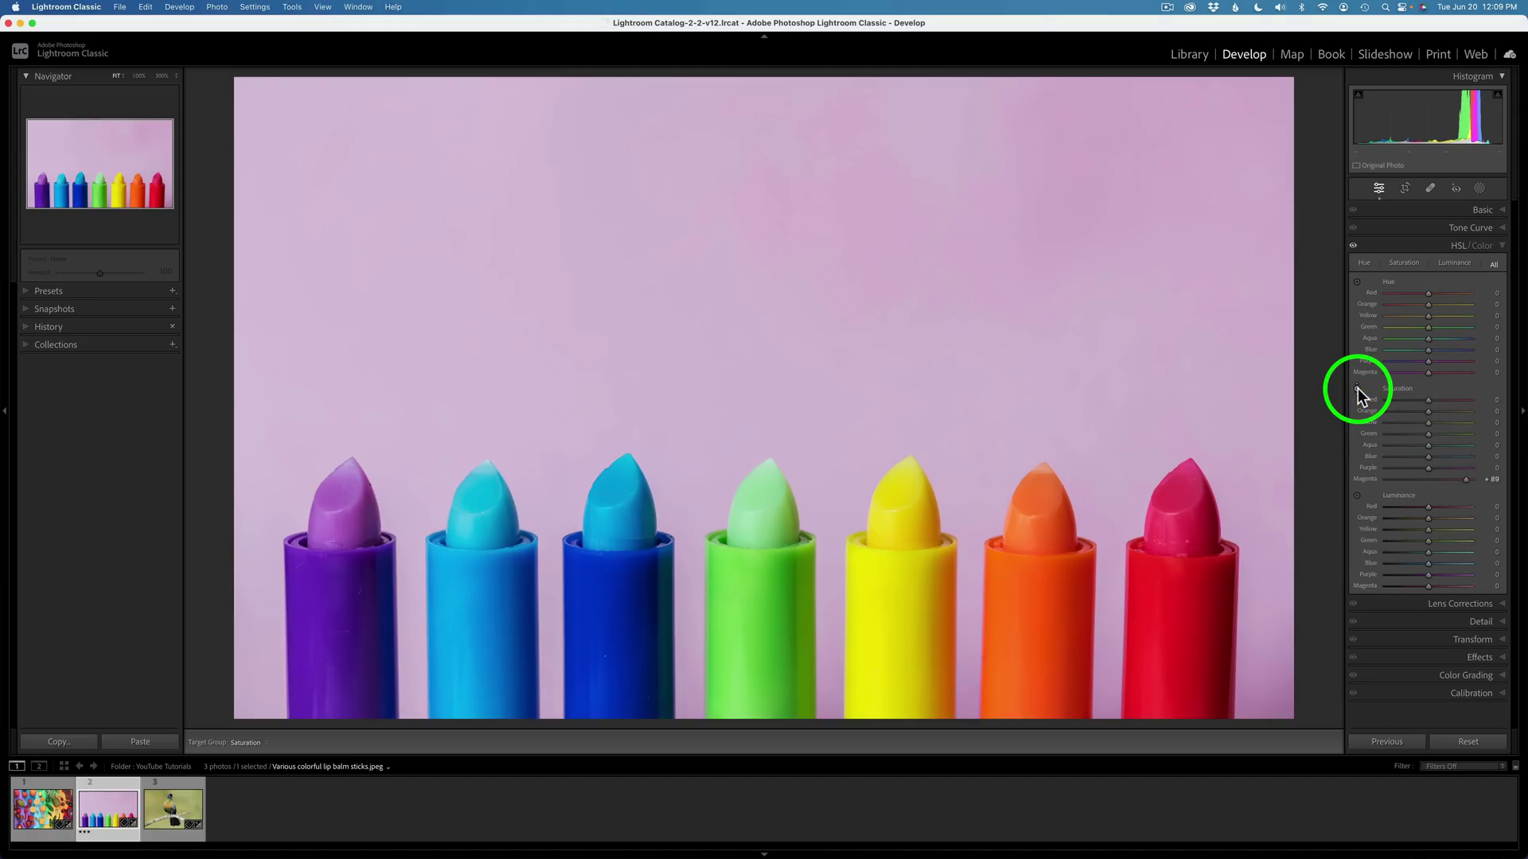
{"action": "key", "text": "alt"}
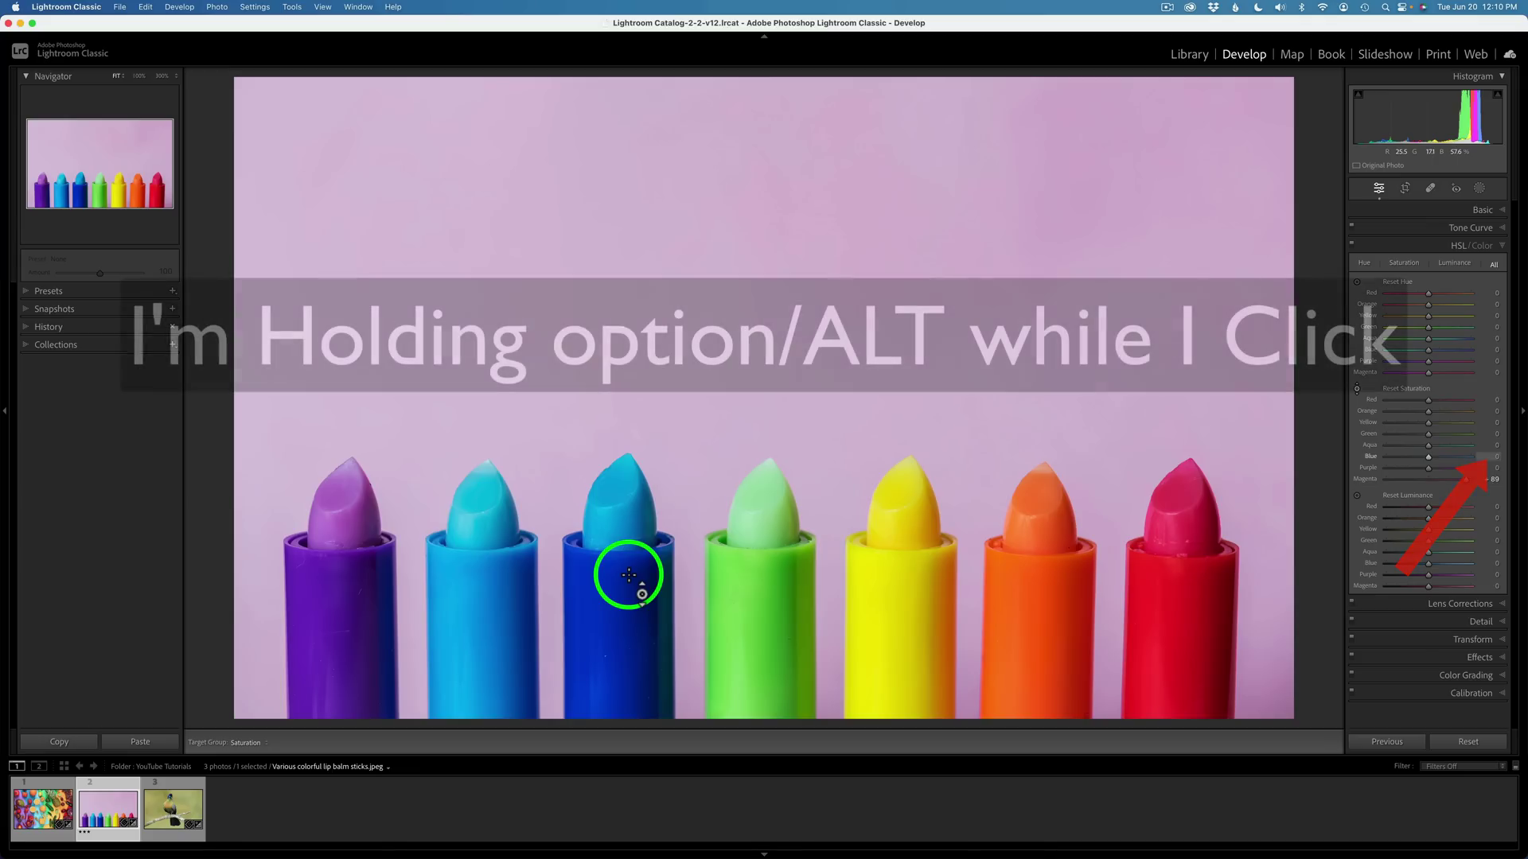
{"action": "left_click", "coordinate": [629, 574], "text": "alt"}
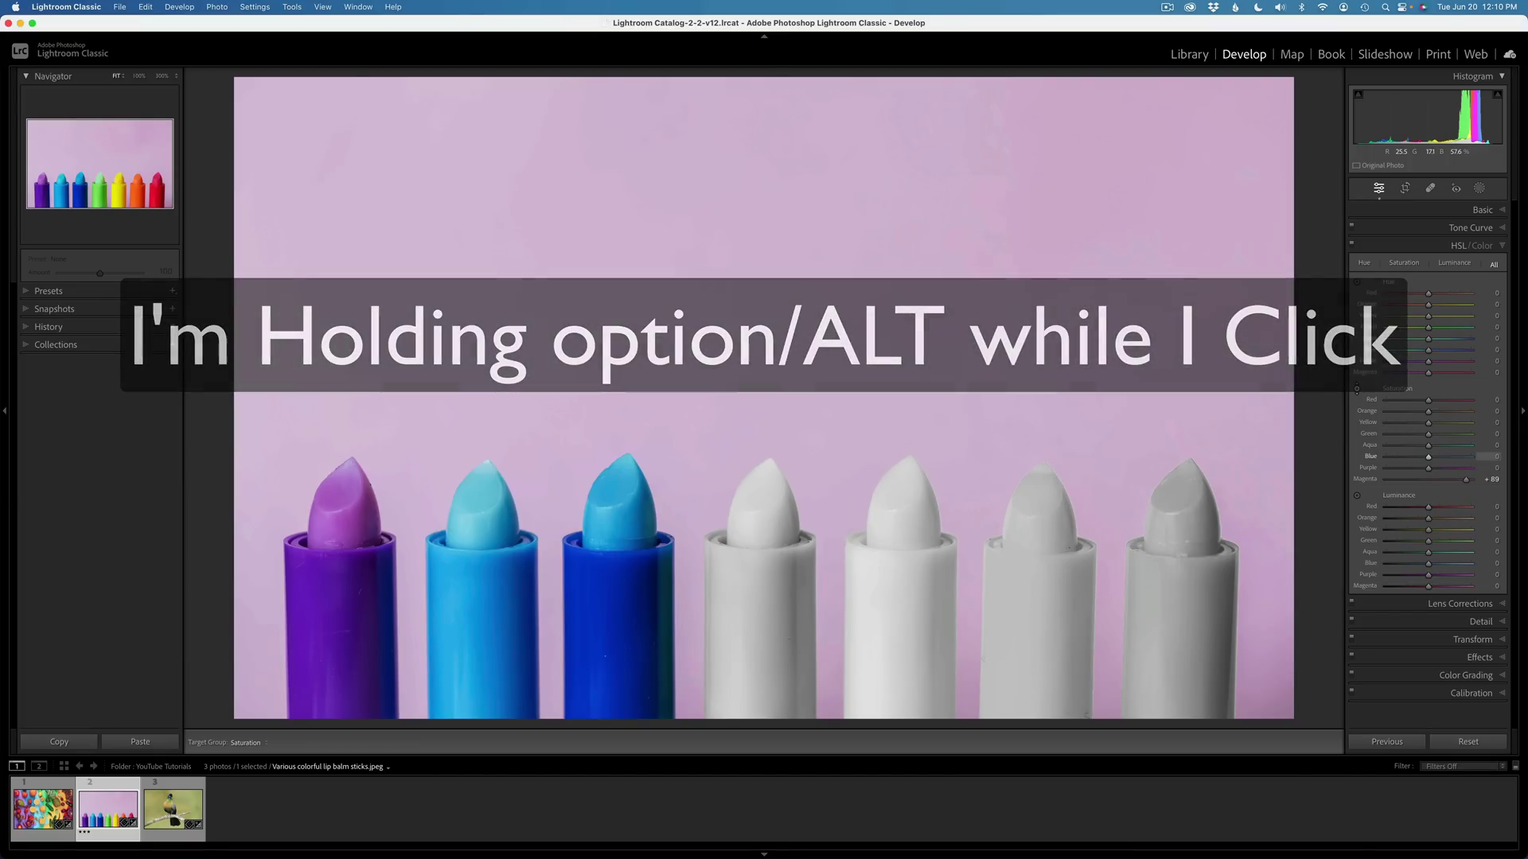
{"action": "left_click_drag", "start_coordinate": [629, 574], "coordinate": [628, 597]}
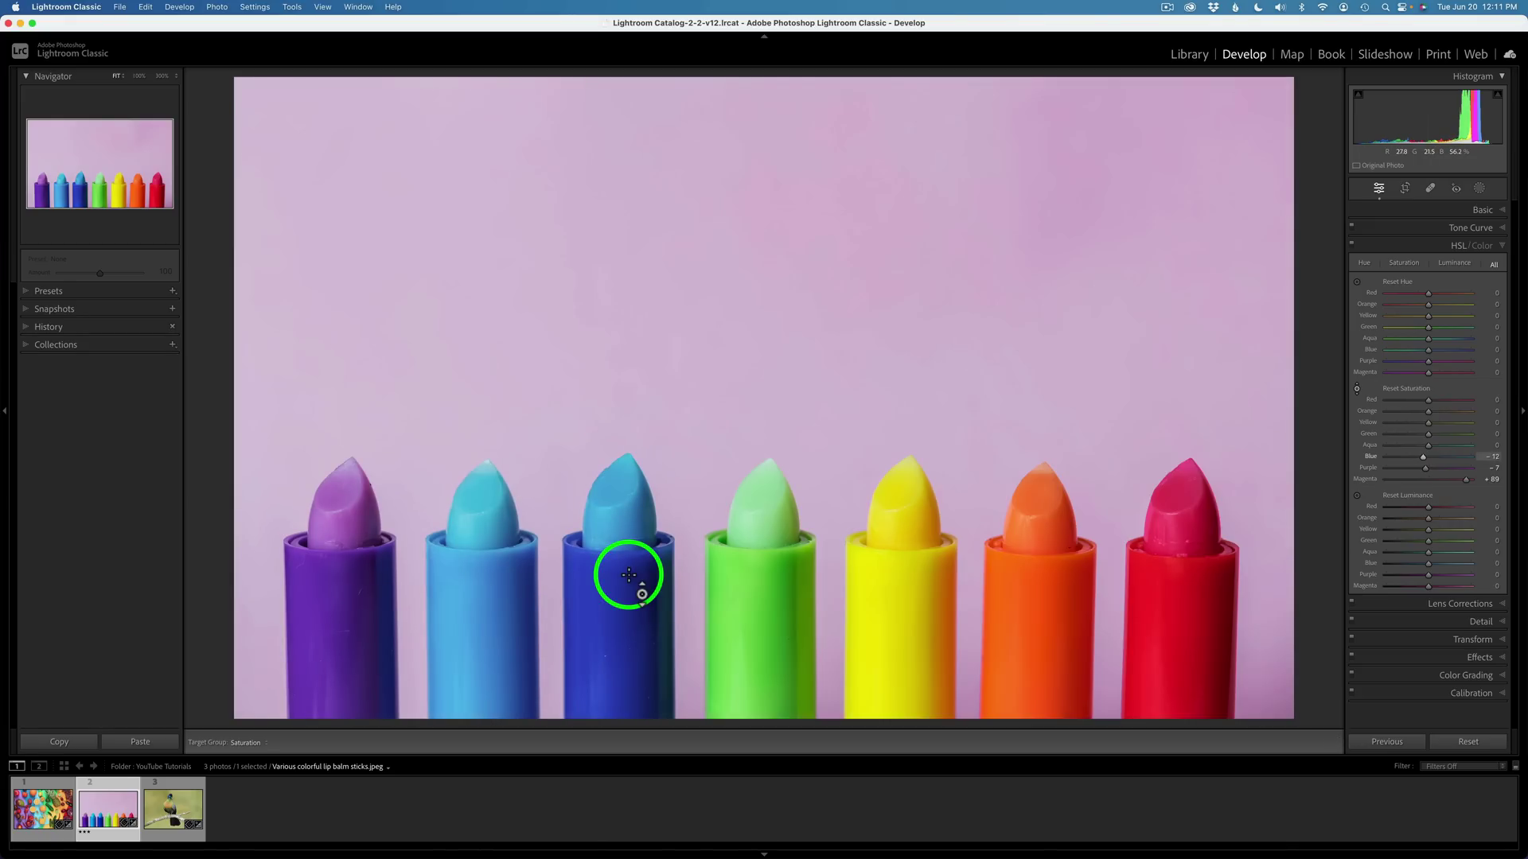
Step: Adjust Blue saturation to -11 from the dark blue tube with the Saturation targeted adjustment tool
{"action": "mouse_move", "coordinate": [625, 575]}
{"action": "left_mouse_down"}
{"action": "mouse_move", "coordinate": [625, 614]}
{"action": "mouse_move", "coordinate": [625, 573]}
{"action": "left_mouse_up"}
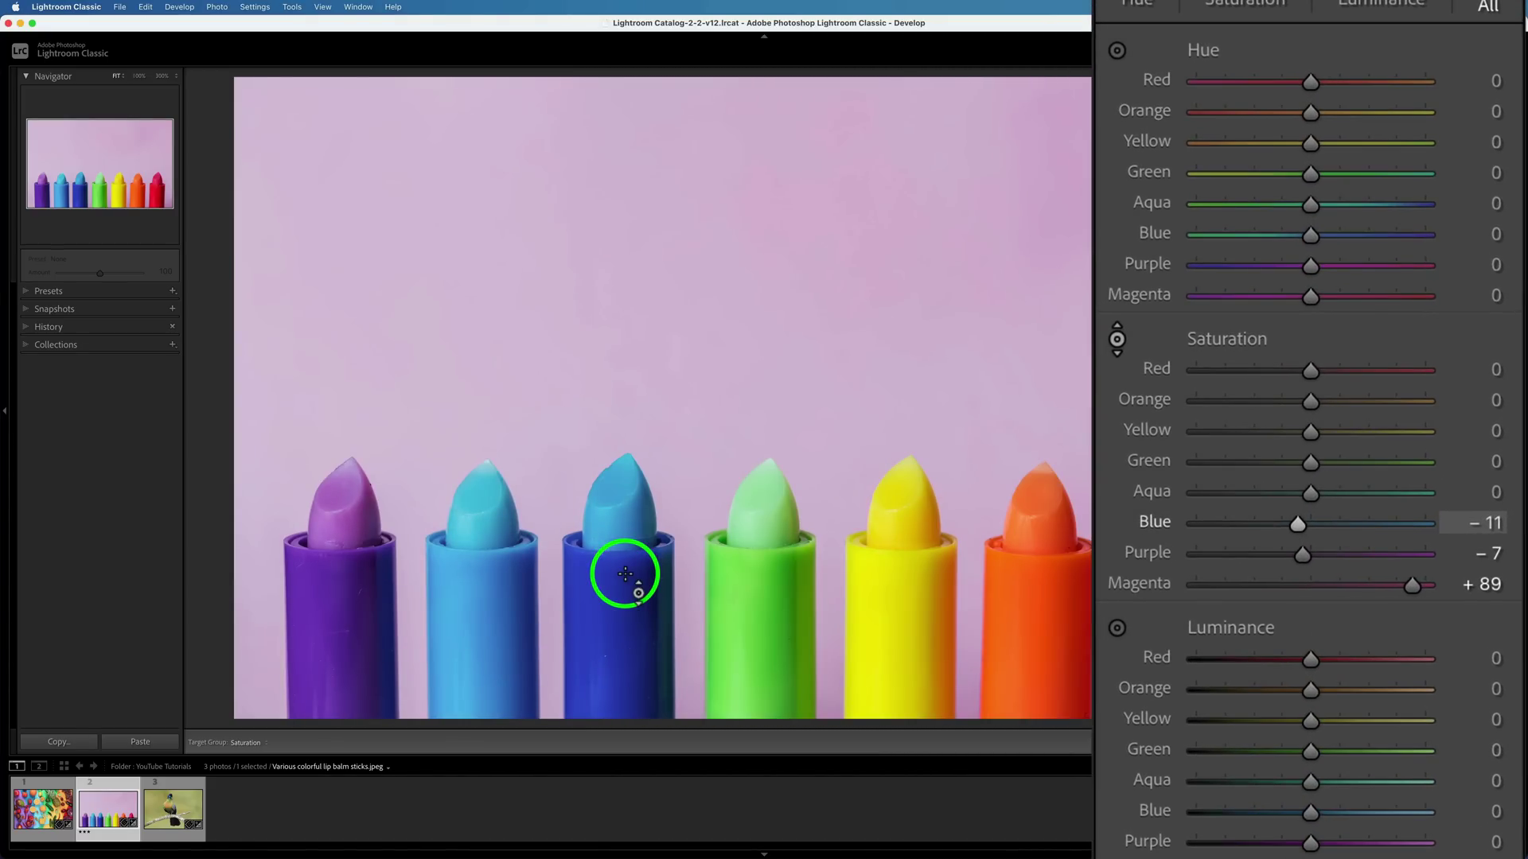
{"action": "key", "text": "alt"}
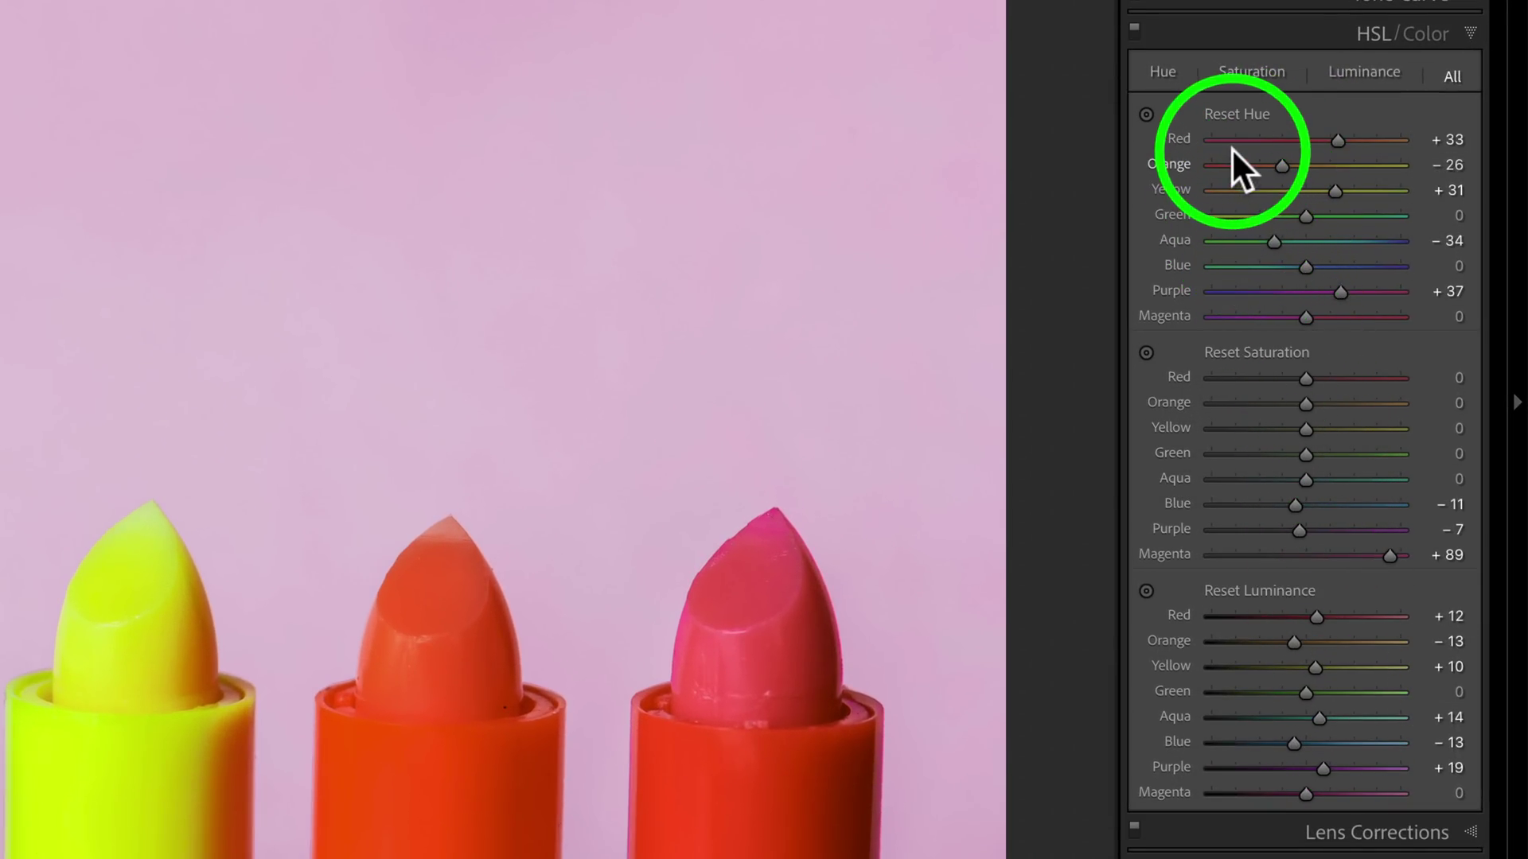
Step: Reset the entire Hue, Saturation and Luminance groups of the lip balm photo, one group after another
{"action": "key", "text": "alt"}
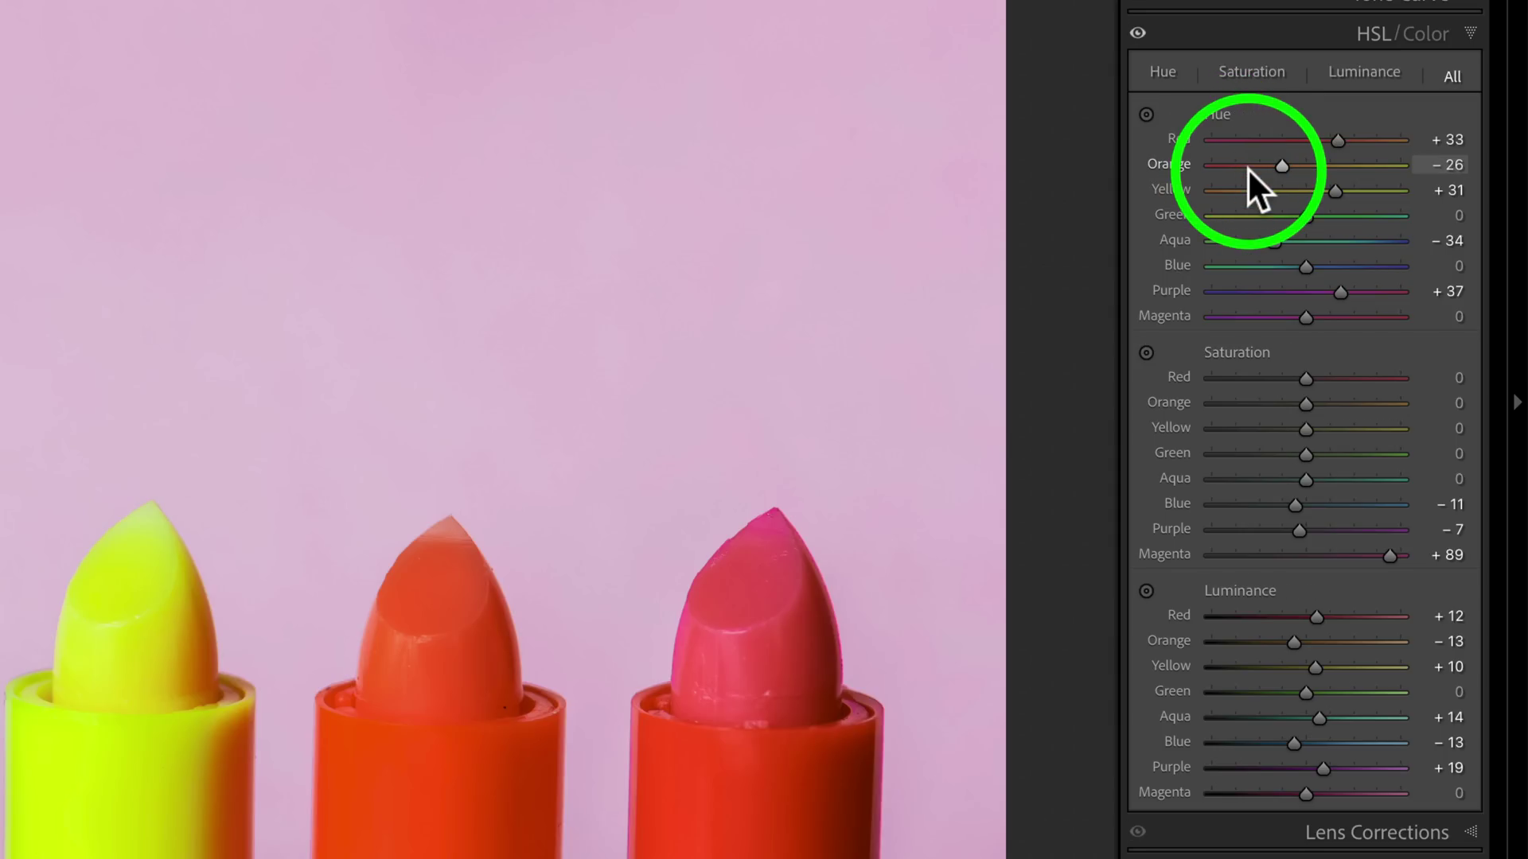
{"action": "key", "text": "alt"}
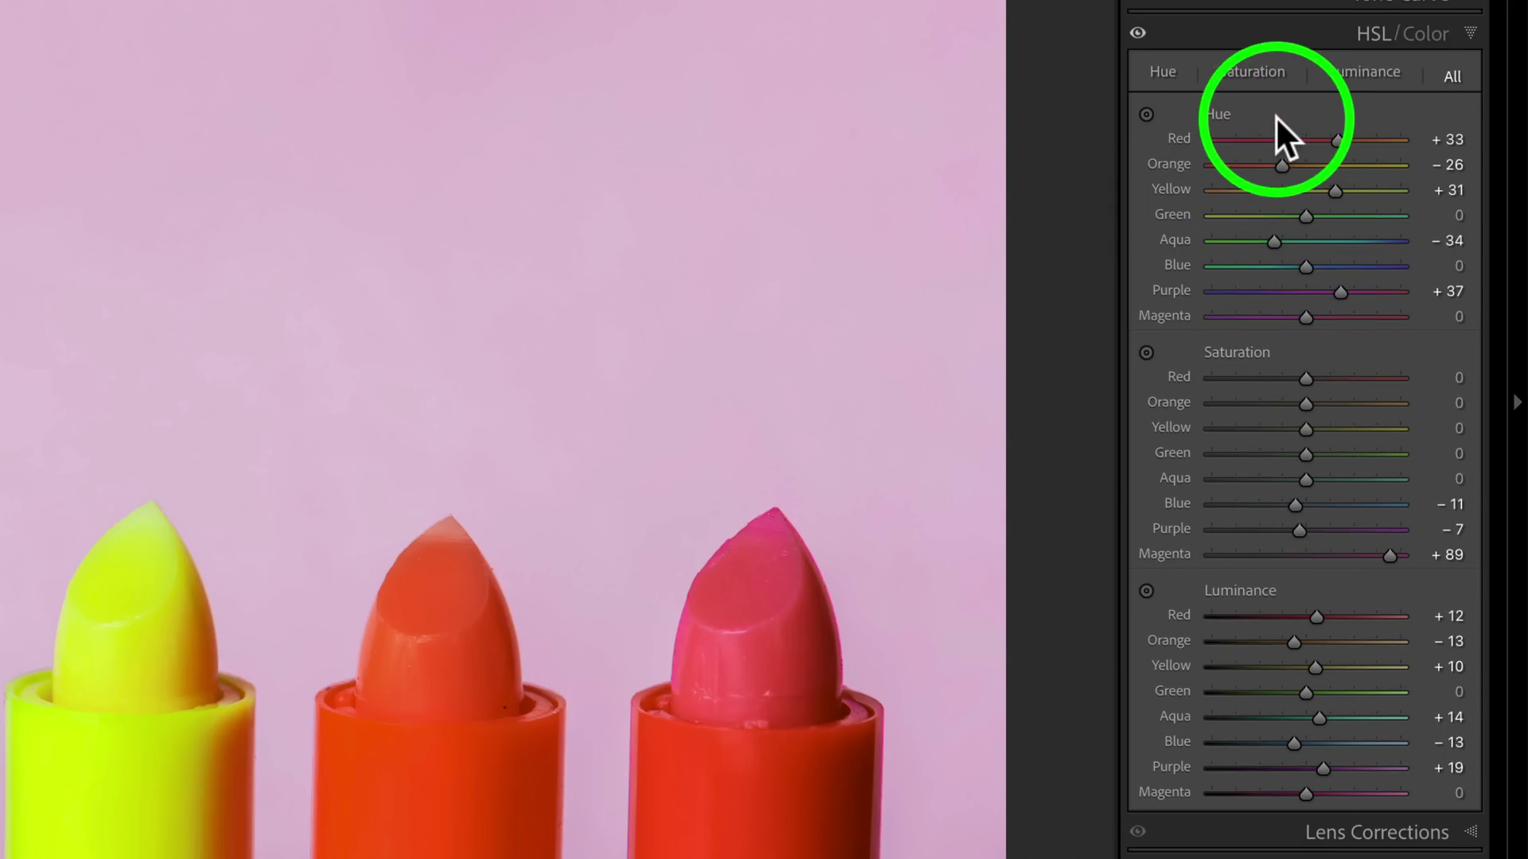
{"action": "double_click", "coordinate": [1220, 115]}
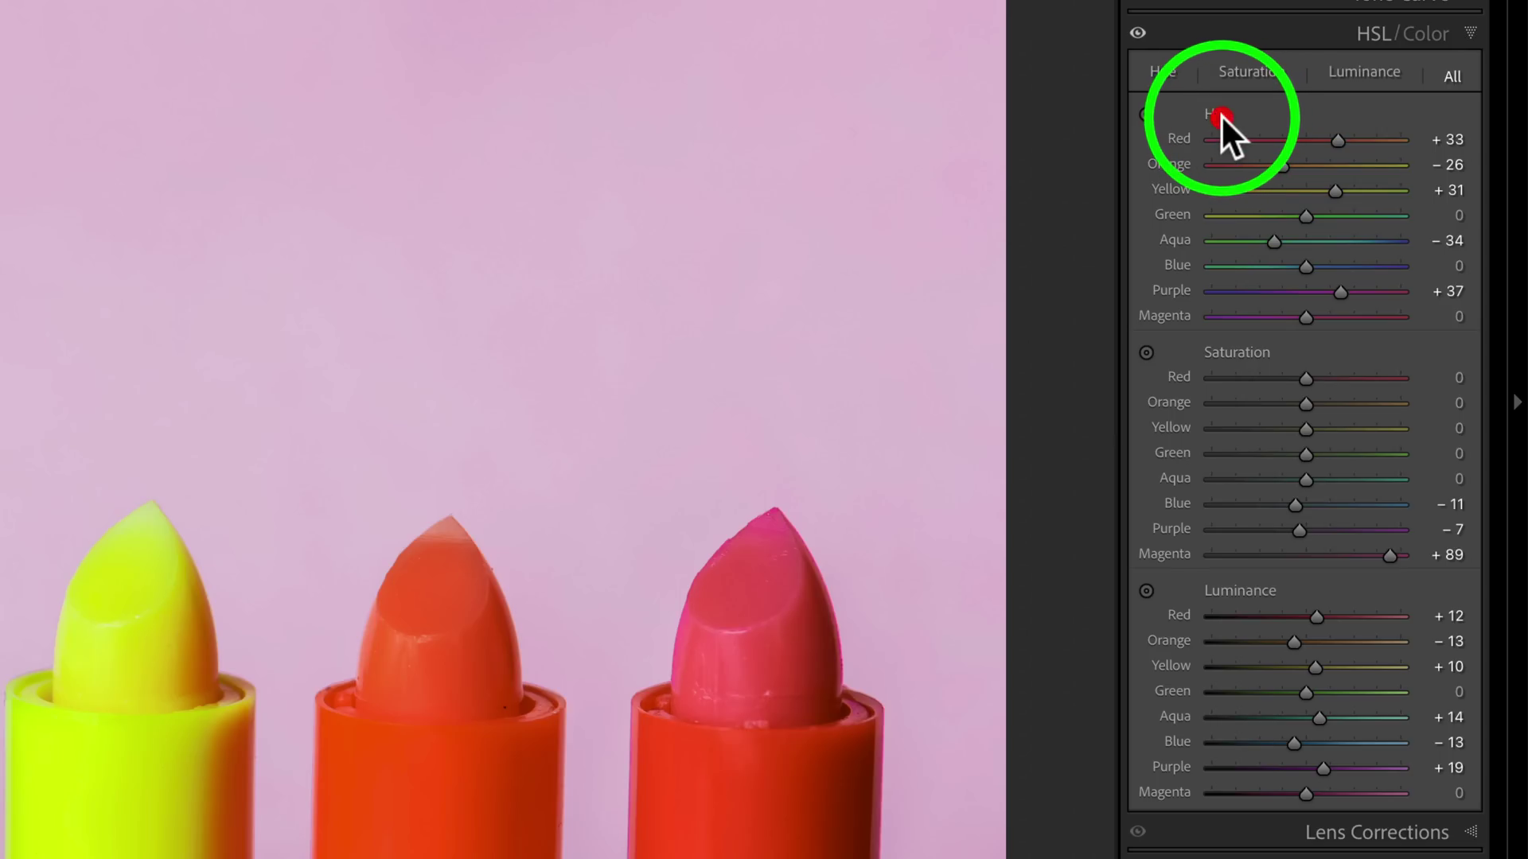
{"action": "left_click", "coordinate": [1249, 350]}
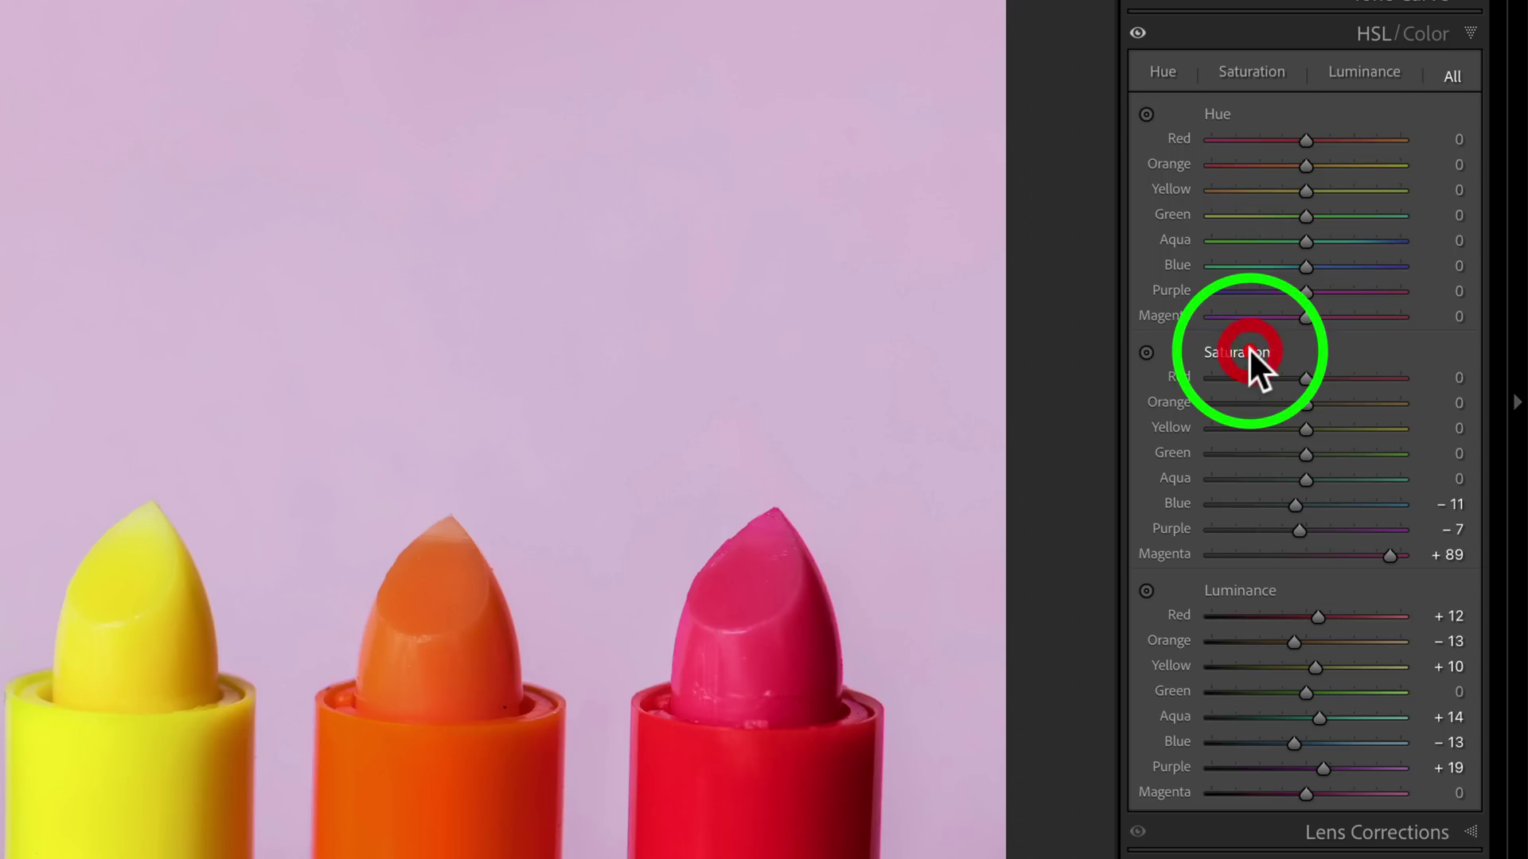
{"action": "double_click", "coordinate": [1248, 351]}
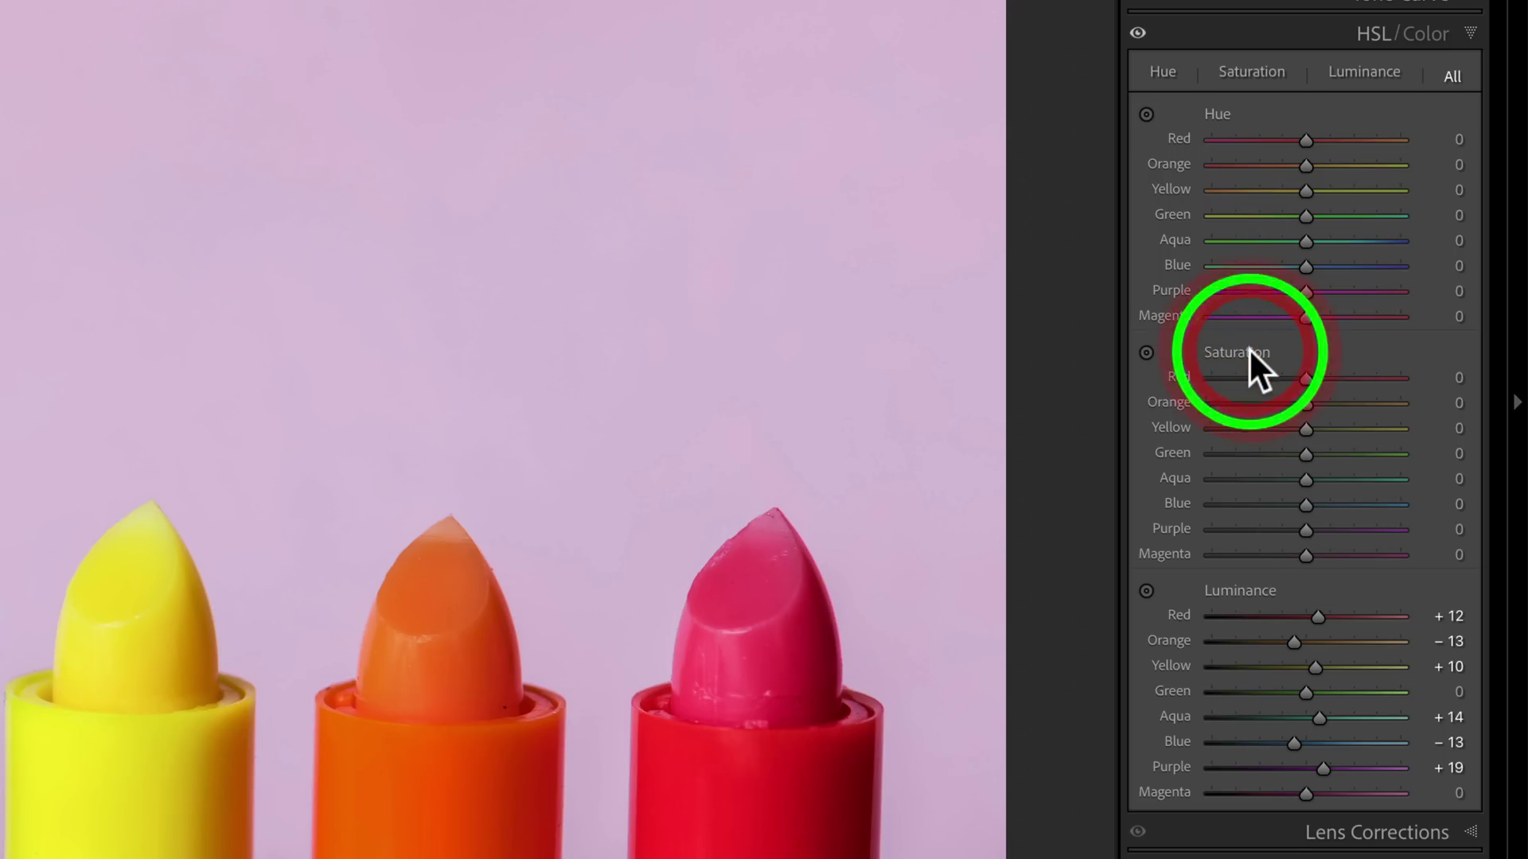
{"action": "double_click", "coordinate": [1249, 588]}
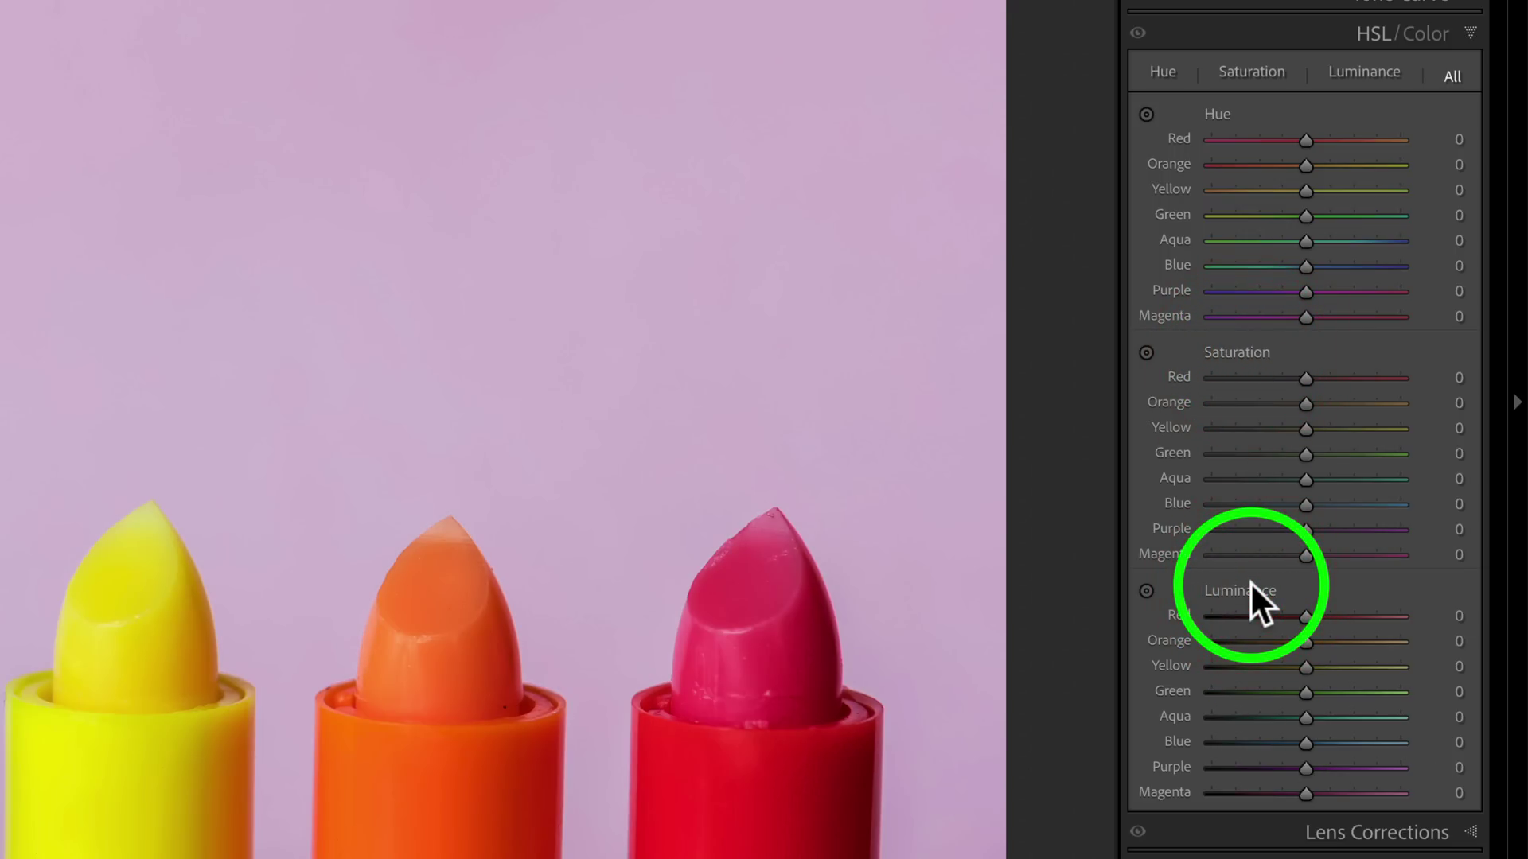
Step: Set Aqua hue to +49, Yellow hue to -100, Green saturation to +58 and Blue luminance to -95
{"action": "key", "text": "alt"}
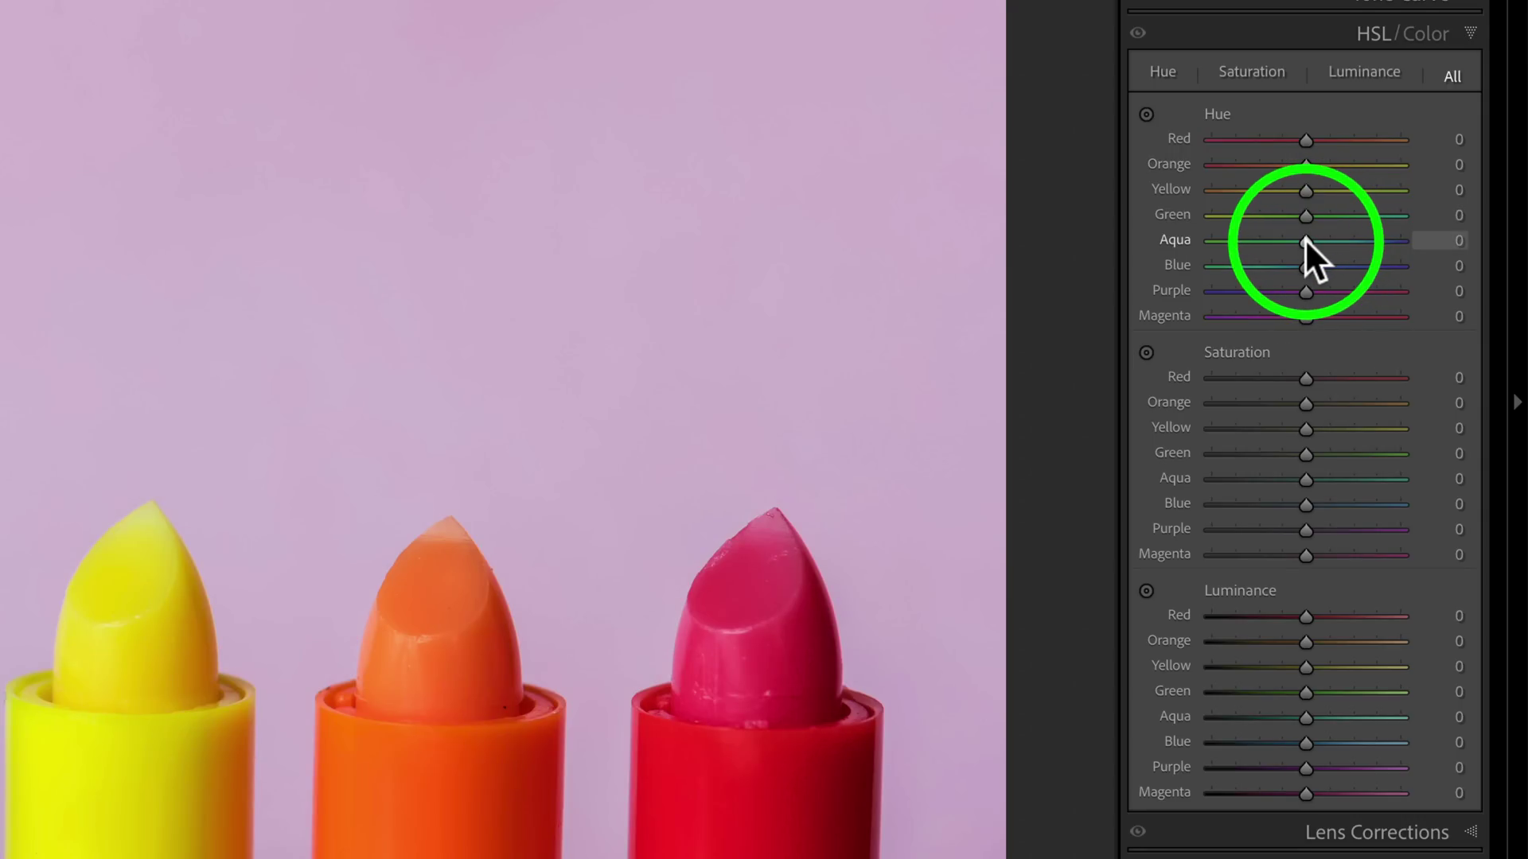
{"action": "mouse_move", "coordinate": [1306, 237]}
{"action": "left_mouse_down"}
{"action": "mouse_move", "coordinate": [1377, 240]}
{"action": "mouse_move", "coordinate": [1354, 240]}
{"action": "left_mouse_up"}
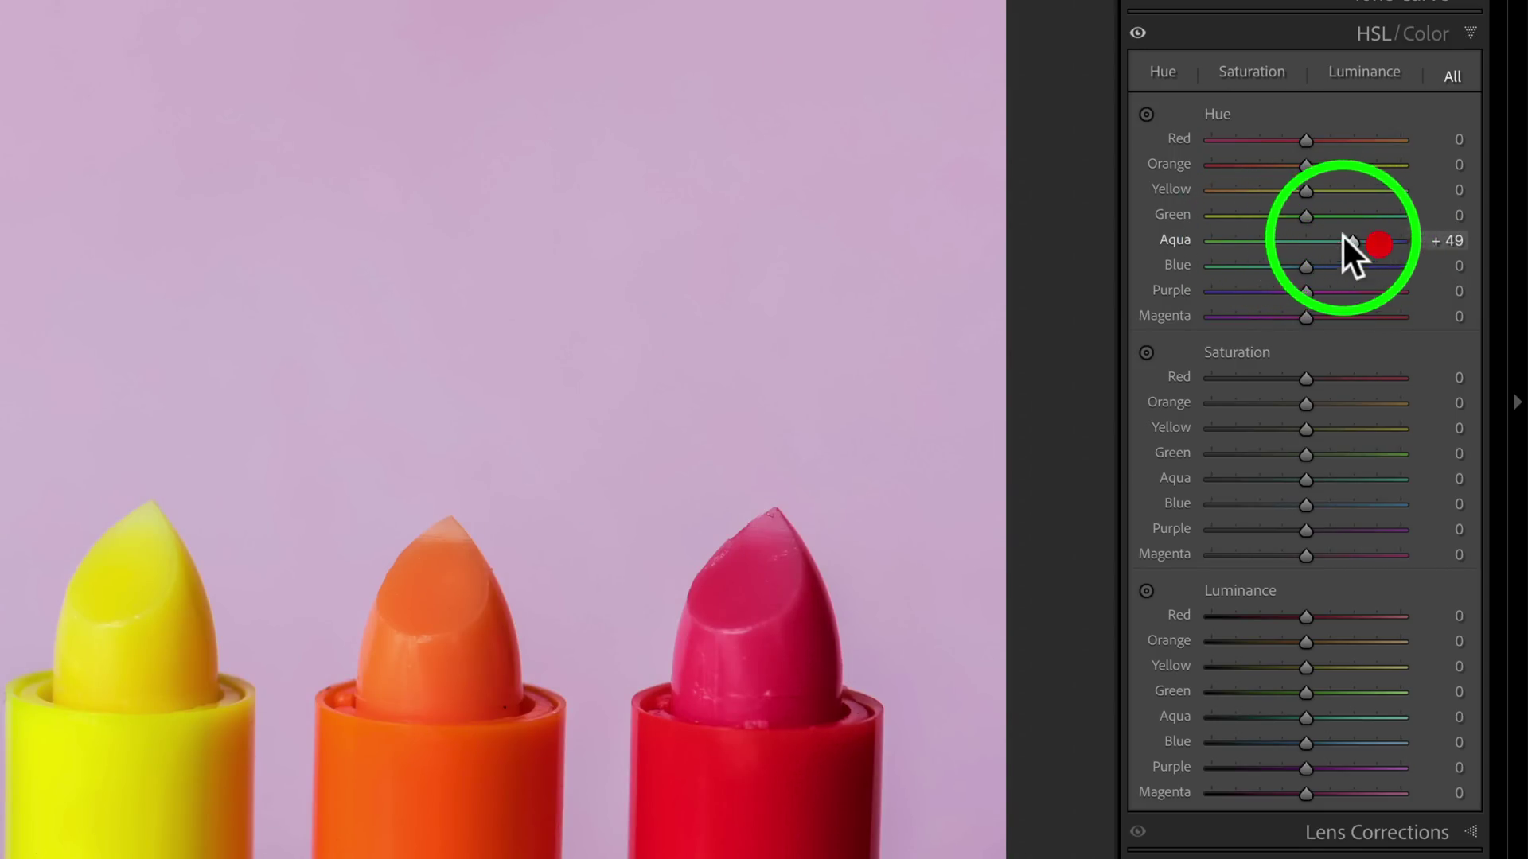
{"action": "left_click_drag", "start_coordinate": [1303, 190], "coordinate": [1204, 189]}
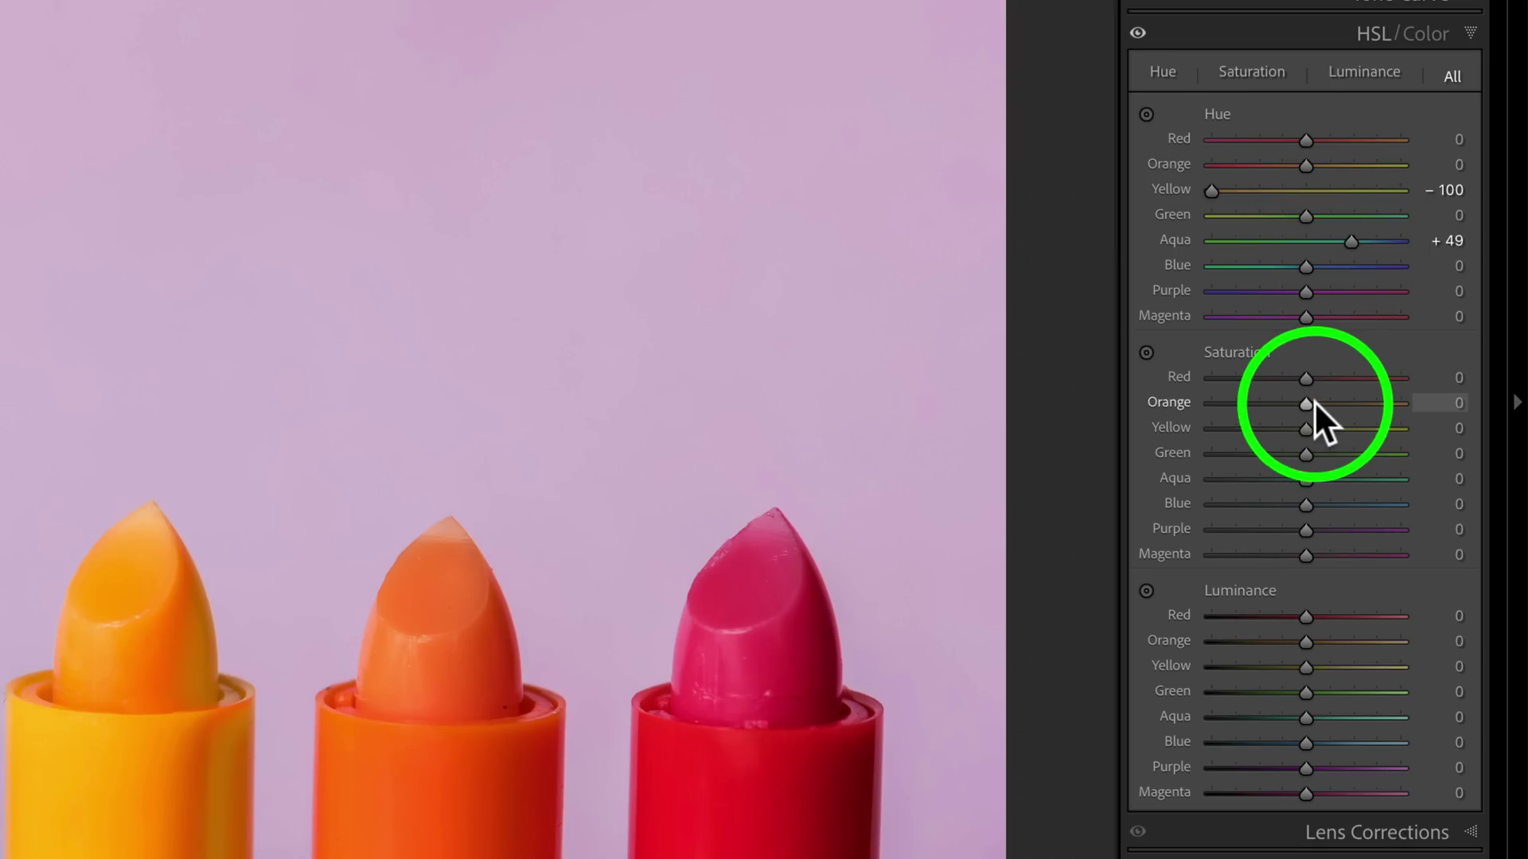
{"action": "mouse_move", "coordinate": [1306, 451]}
{"action": "left_mouse_down"}
{"action": "mouse_move", "coordinate": [1443, 460]}
{"action": "mouse_move", "coordinate": [1363, 457]}
{"action": "left_mouse_up"}
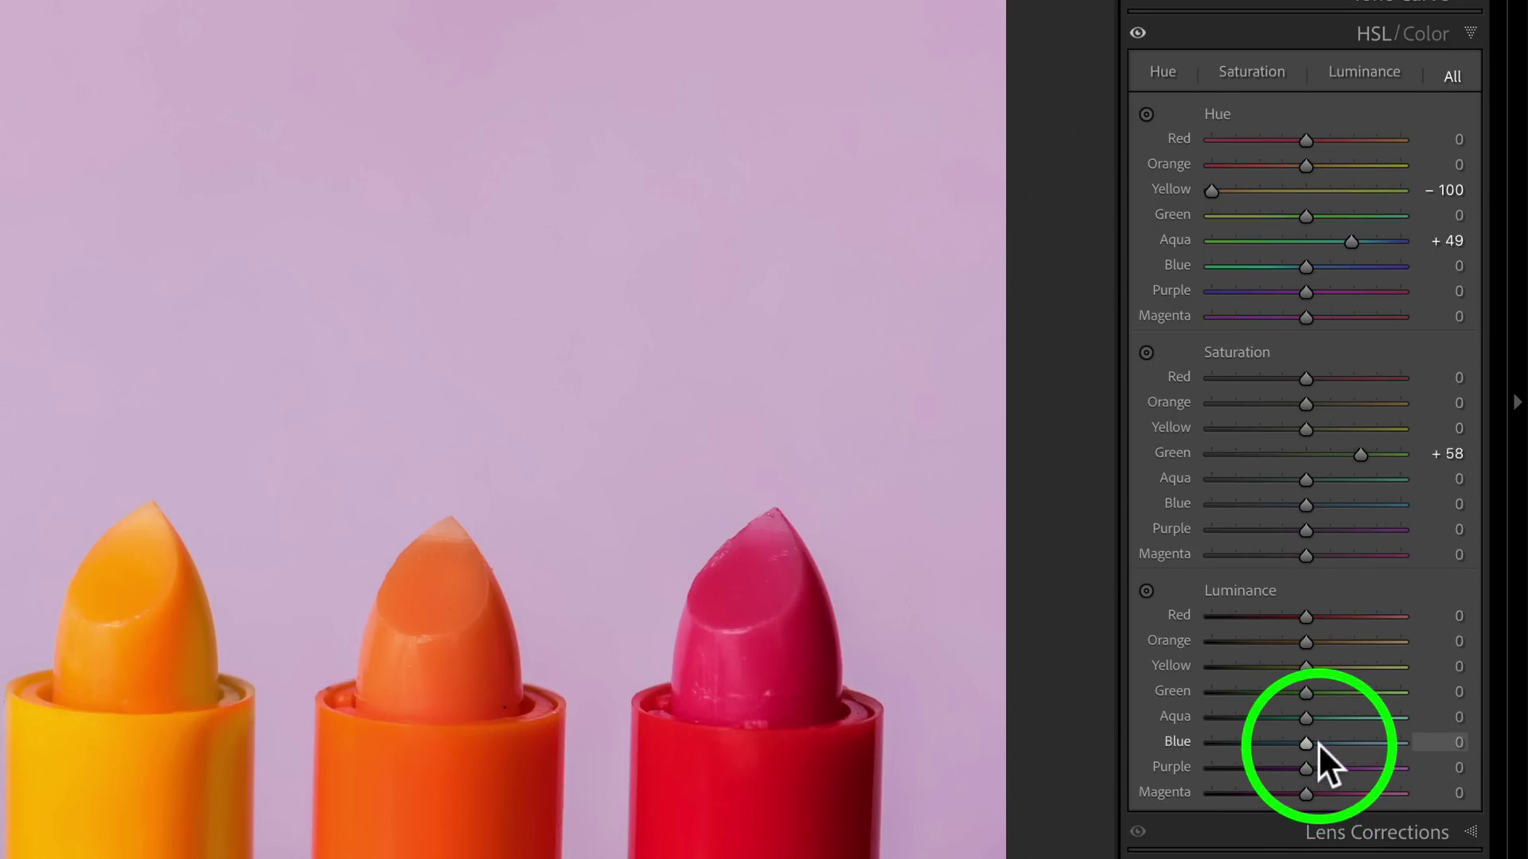
{"action": "left_click_drag", "start_coordinate": [1300, 739], "coordinate": [1210, 722]}
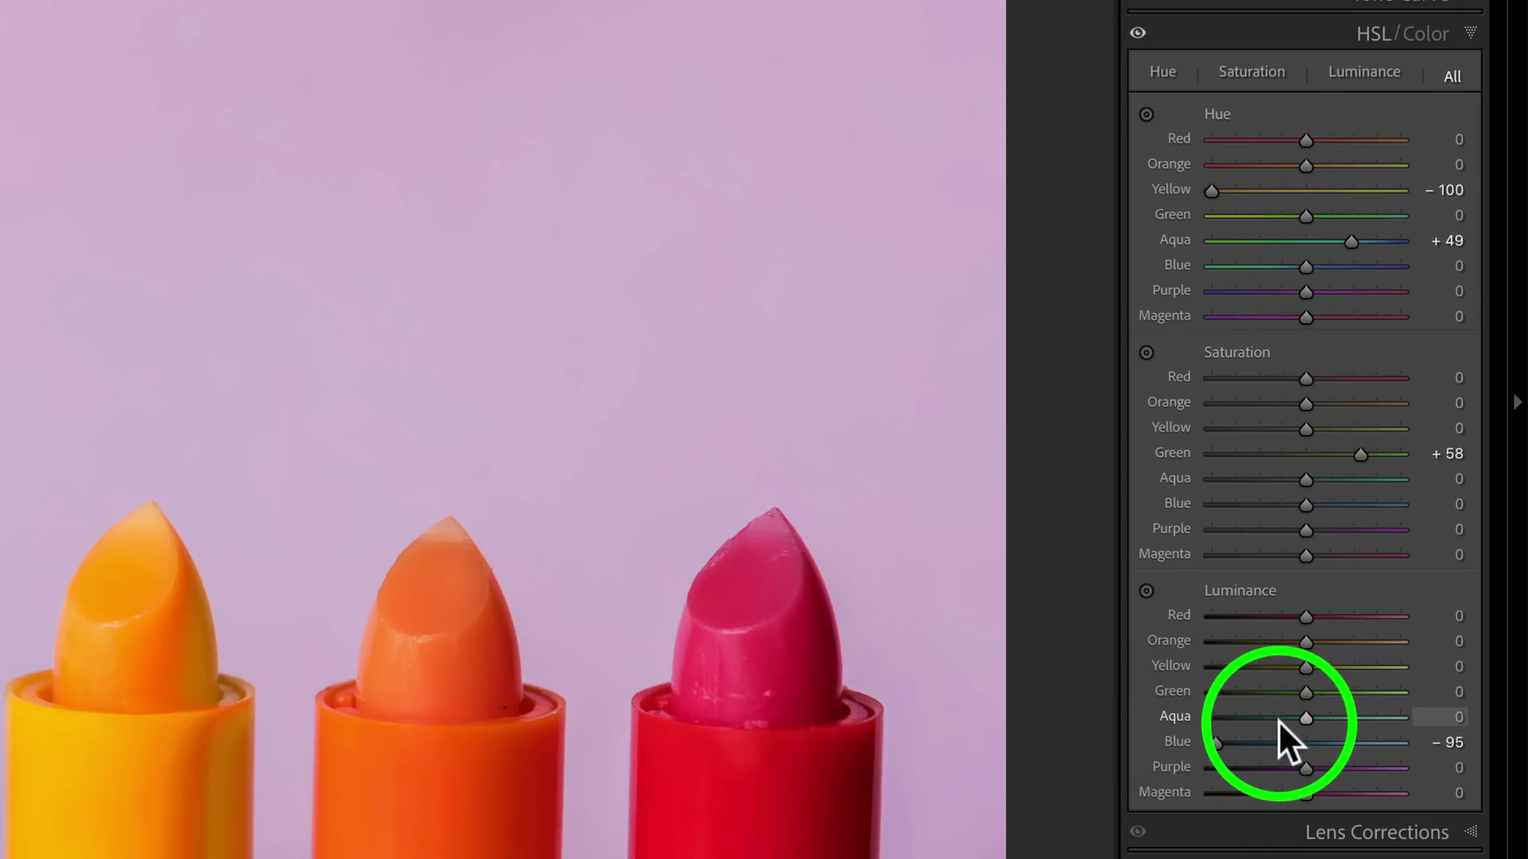
Step: Reset the Blue luminance, Green saturation, Aqua hue and Yellow hue sliders individually
{"action": "double_click", "coordinate": [1214, 742]}
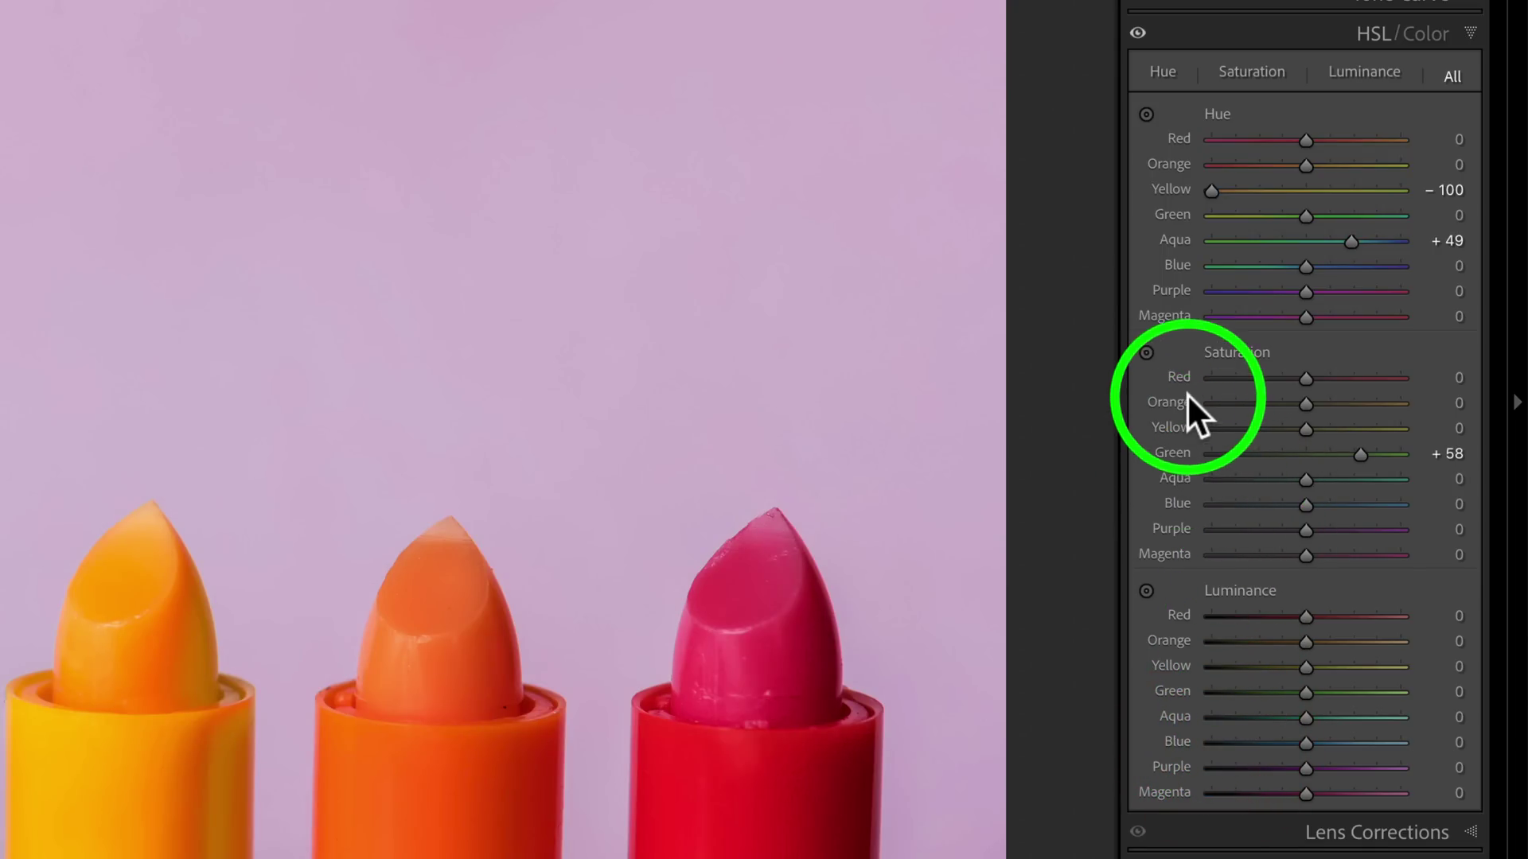
{"action": "double_click", "coordinate": [1170, 450]}
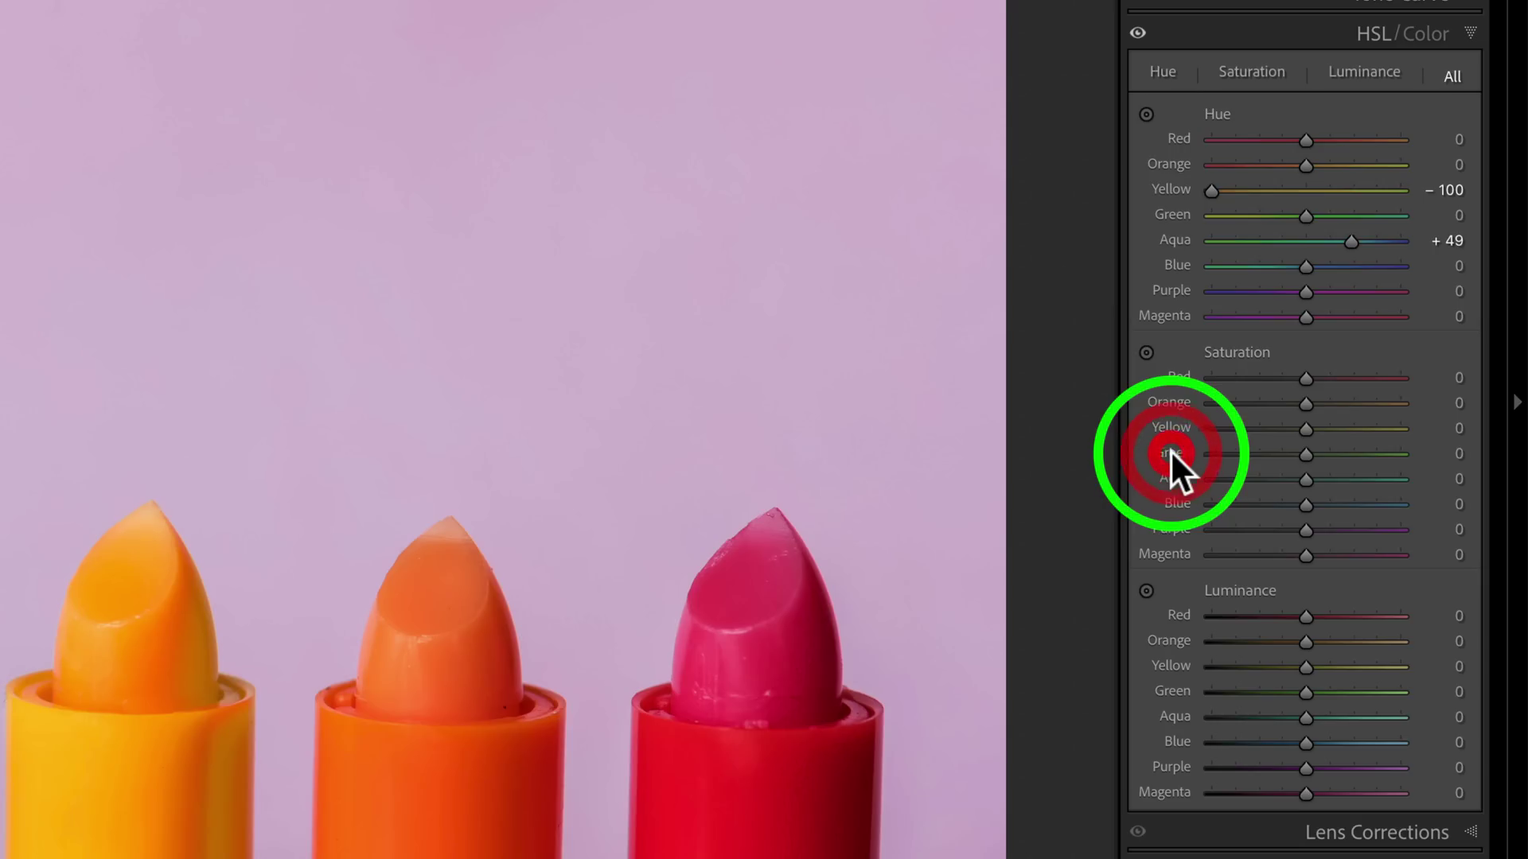
{"action": "double_click", "coordinate": [1178, 237]}
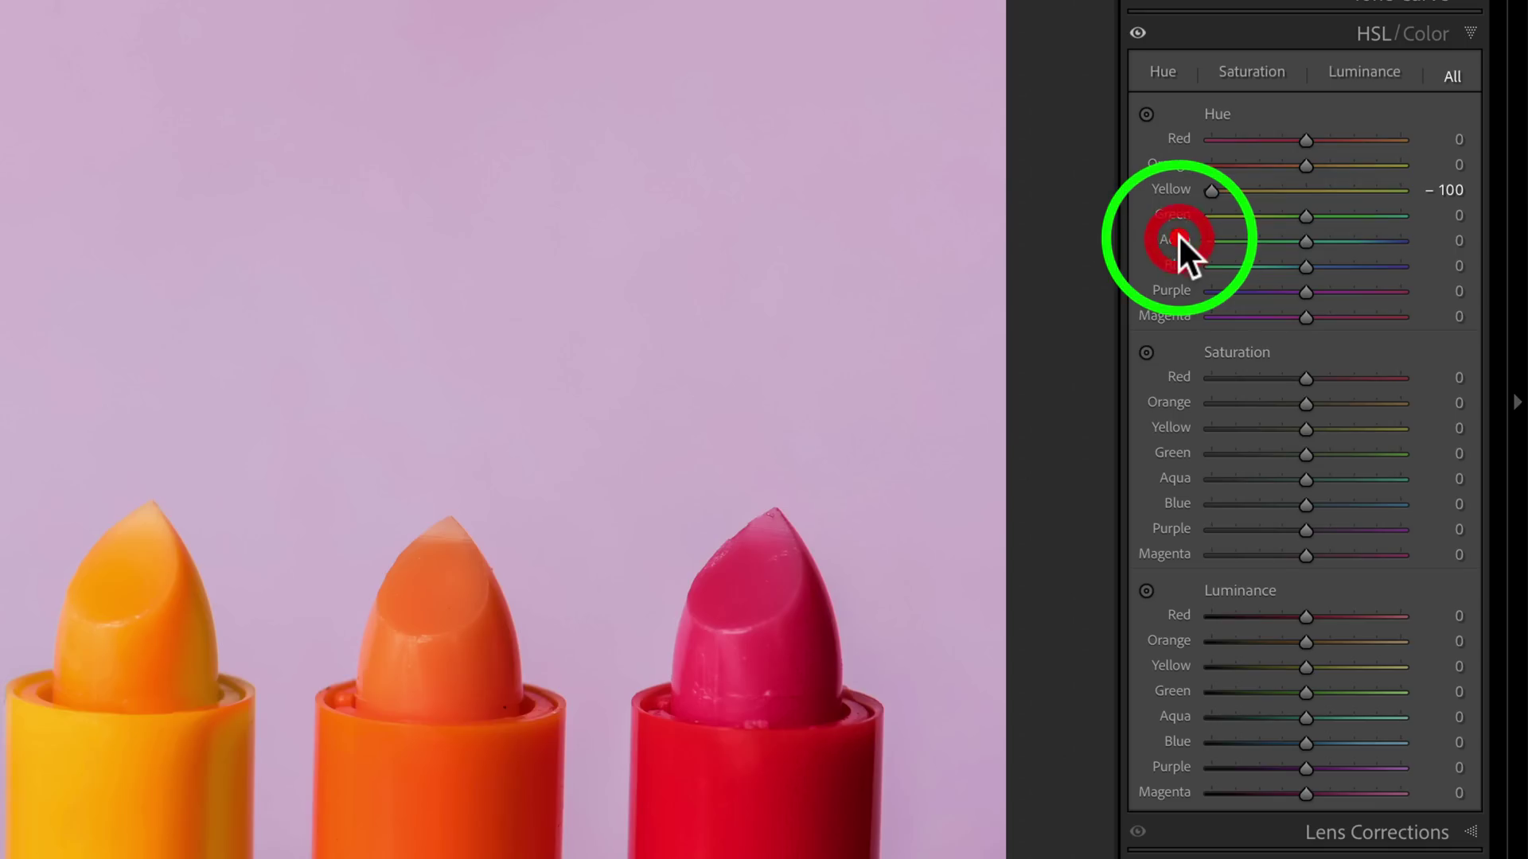
{"action": "double_click", "coordinate": [1173, 187]}
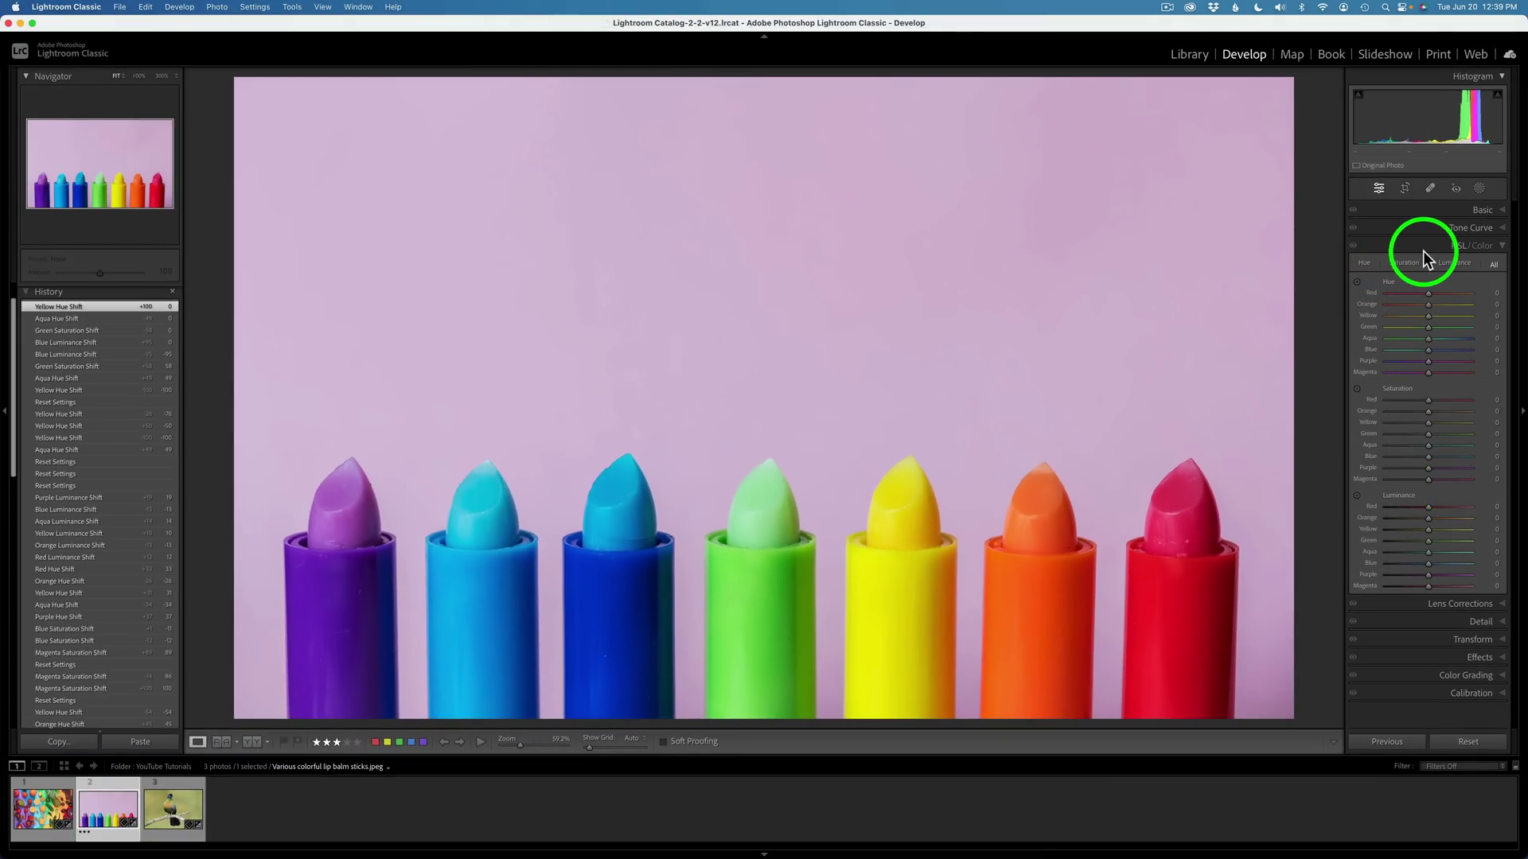
Step: Switch the HSL adjustments to the Color view, then raise Red Hue twice, first to +58, resetting the Red group each time
{"action": "left_click", "coordinate": [1483, 248]}
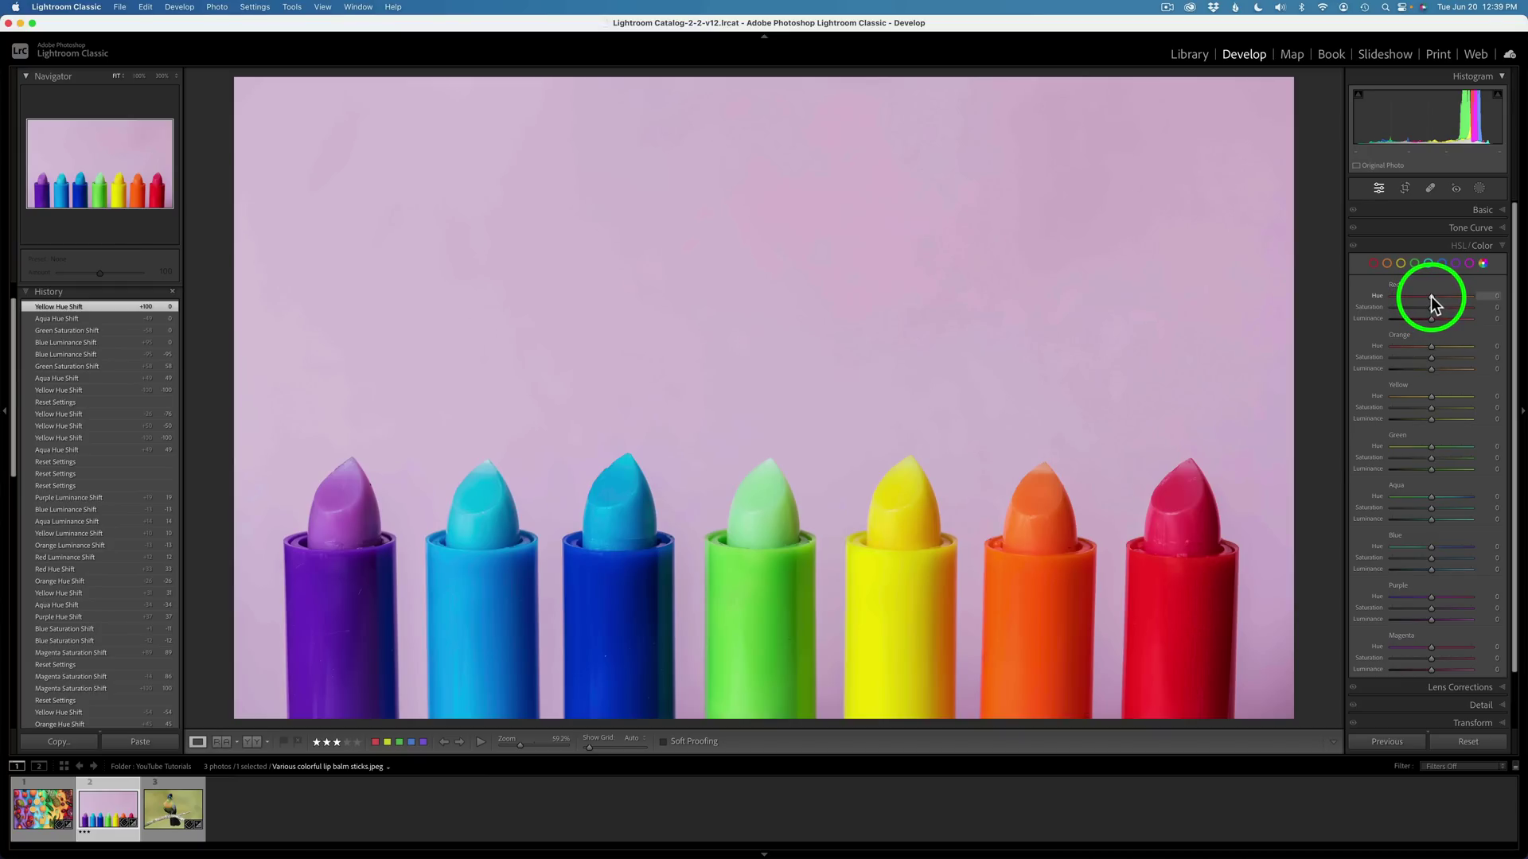
{"action": "left_click_drag", "start_coordinate": [1431, 300], "coordinate": [1452, 300]}
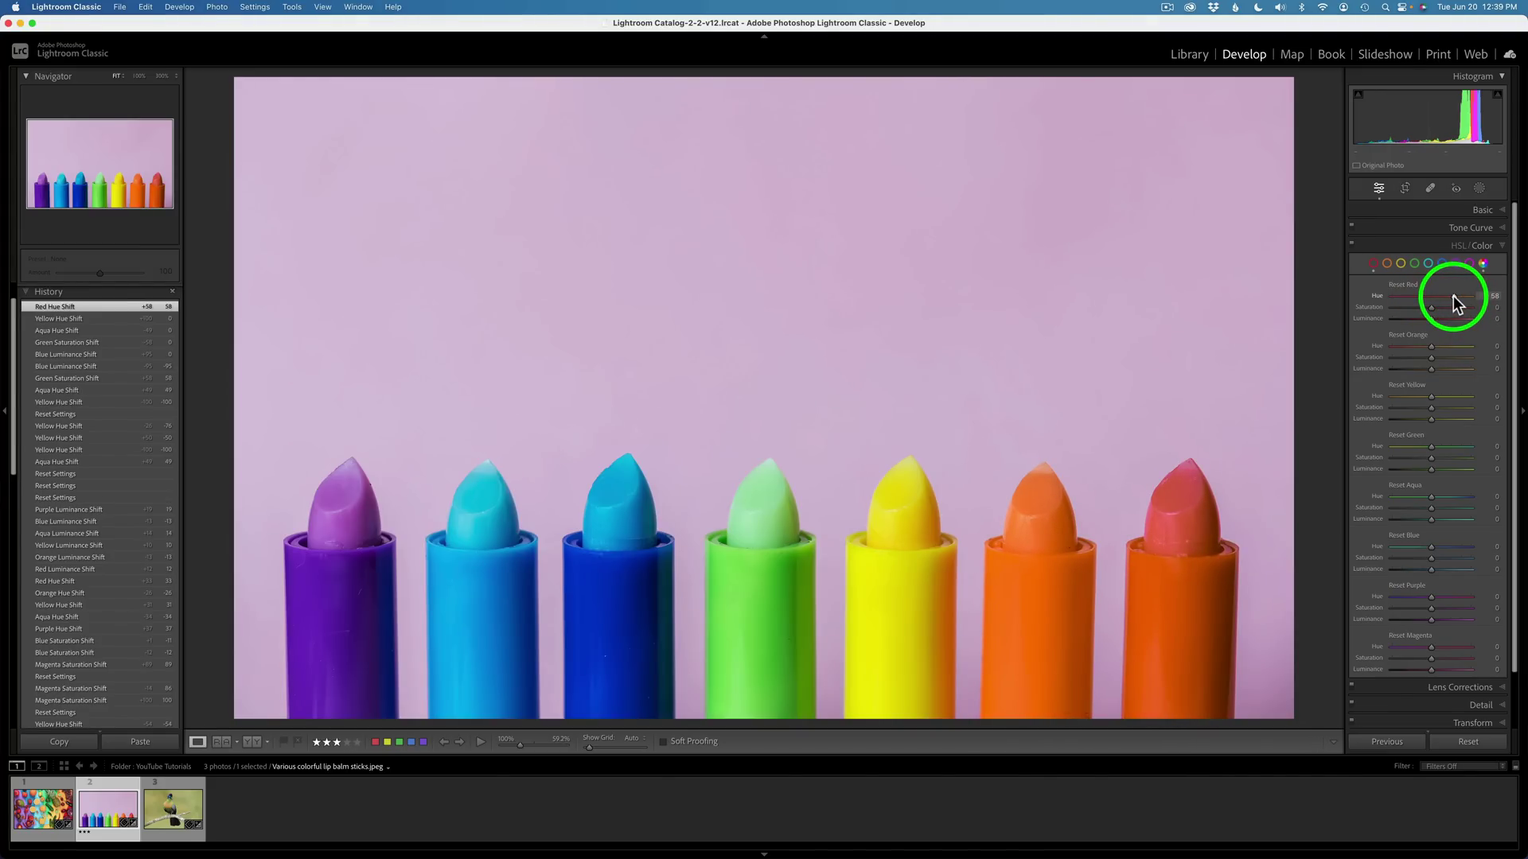
{"action": "left_click", "coordinate": [1453, 300], "text": "alt"}
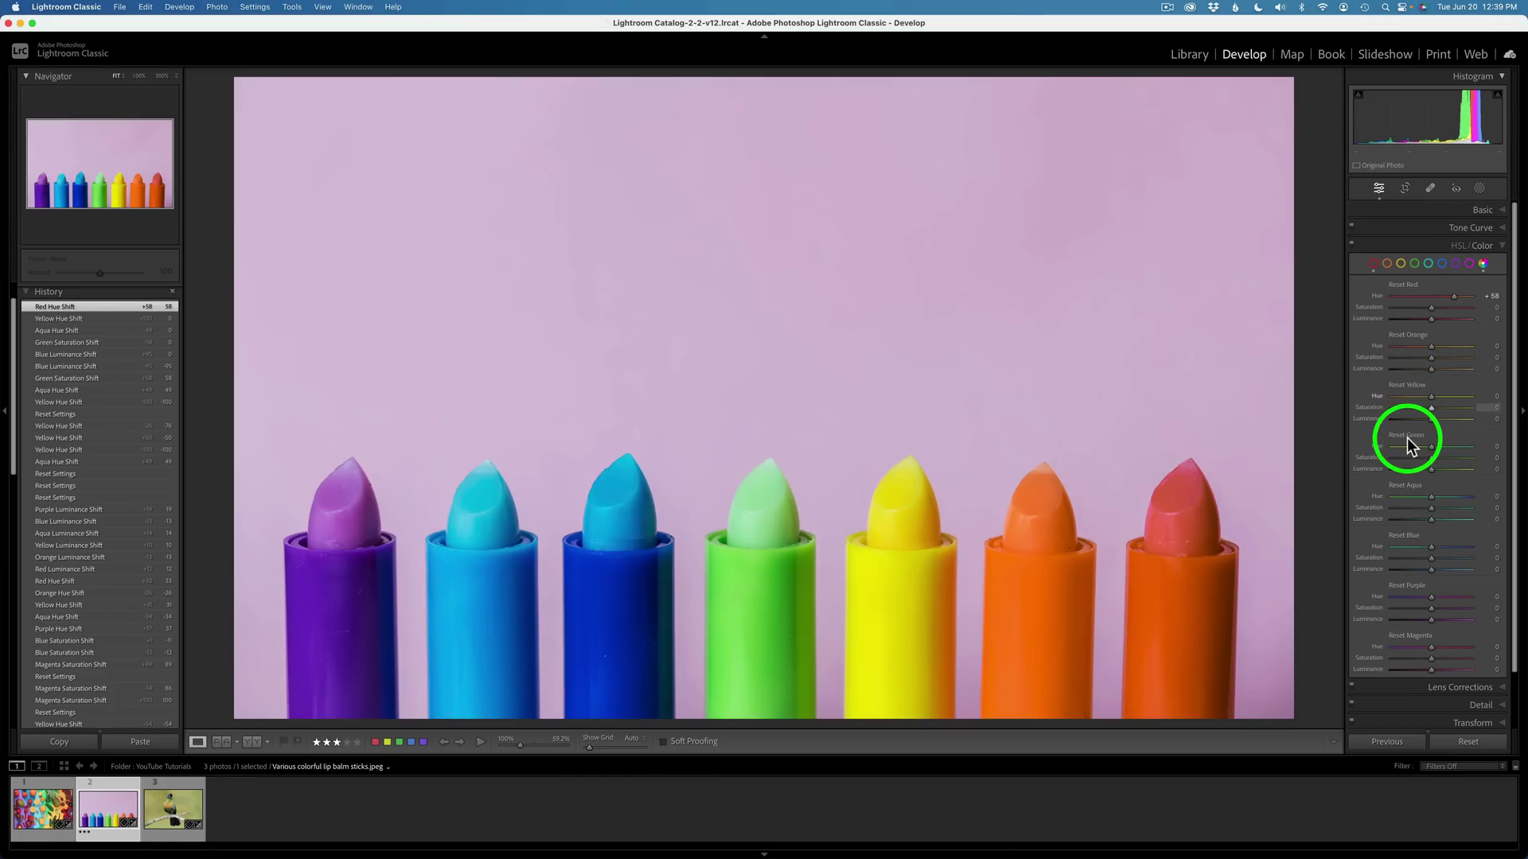
{"action": "left_click", "coordinate": [1402, 284]}
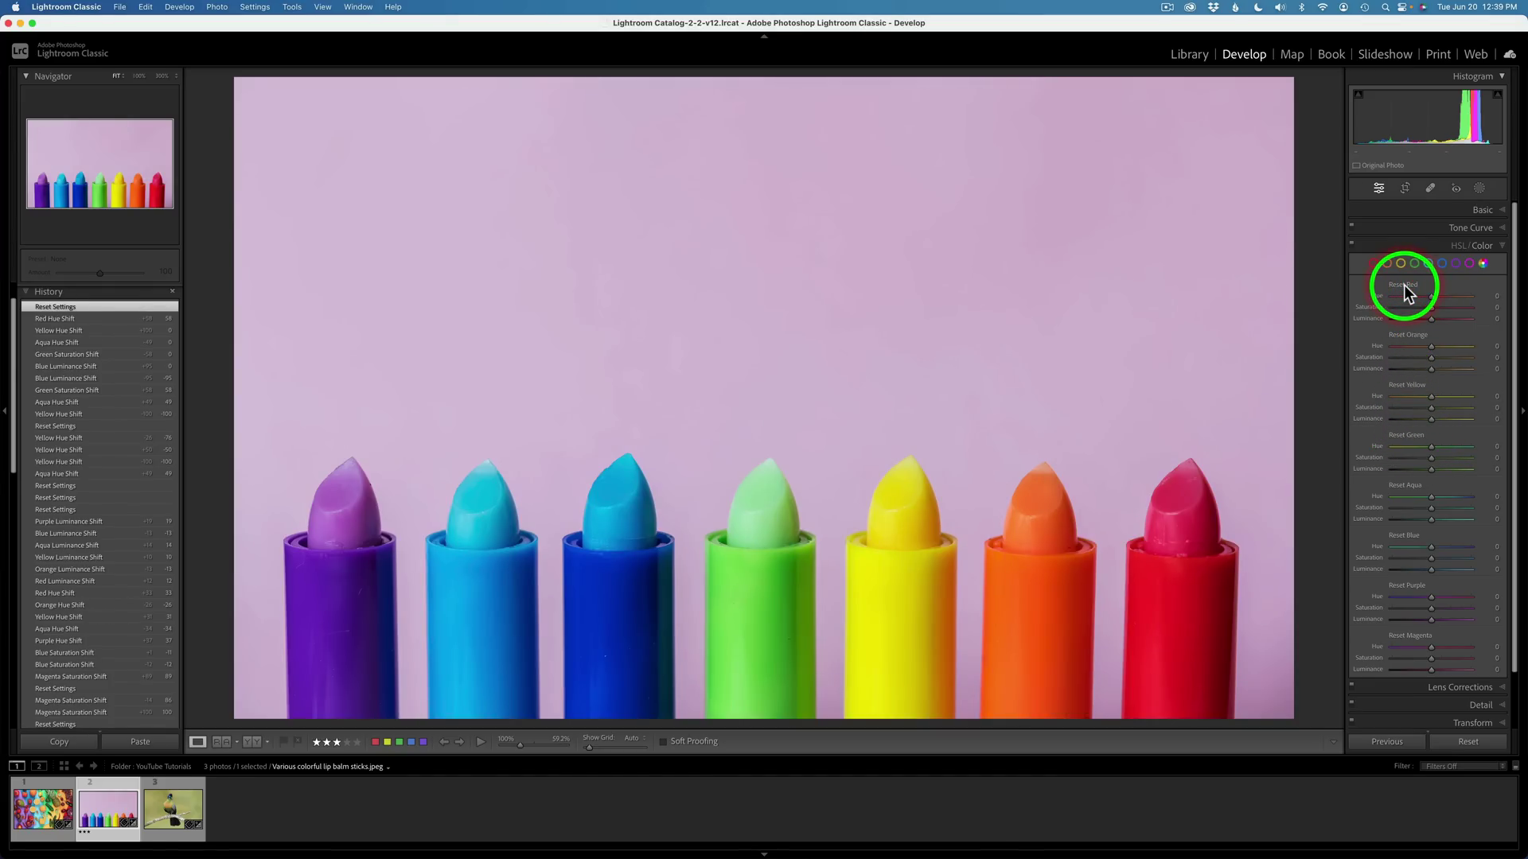
{"action": "left_click_drag", "start_coordinate": [1431, 296], "coordinate": [1464, 295]}
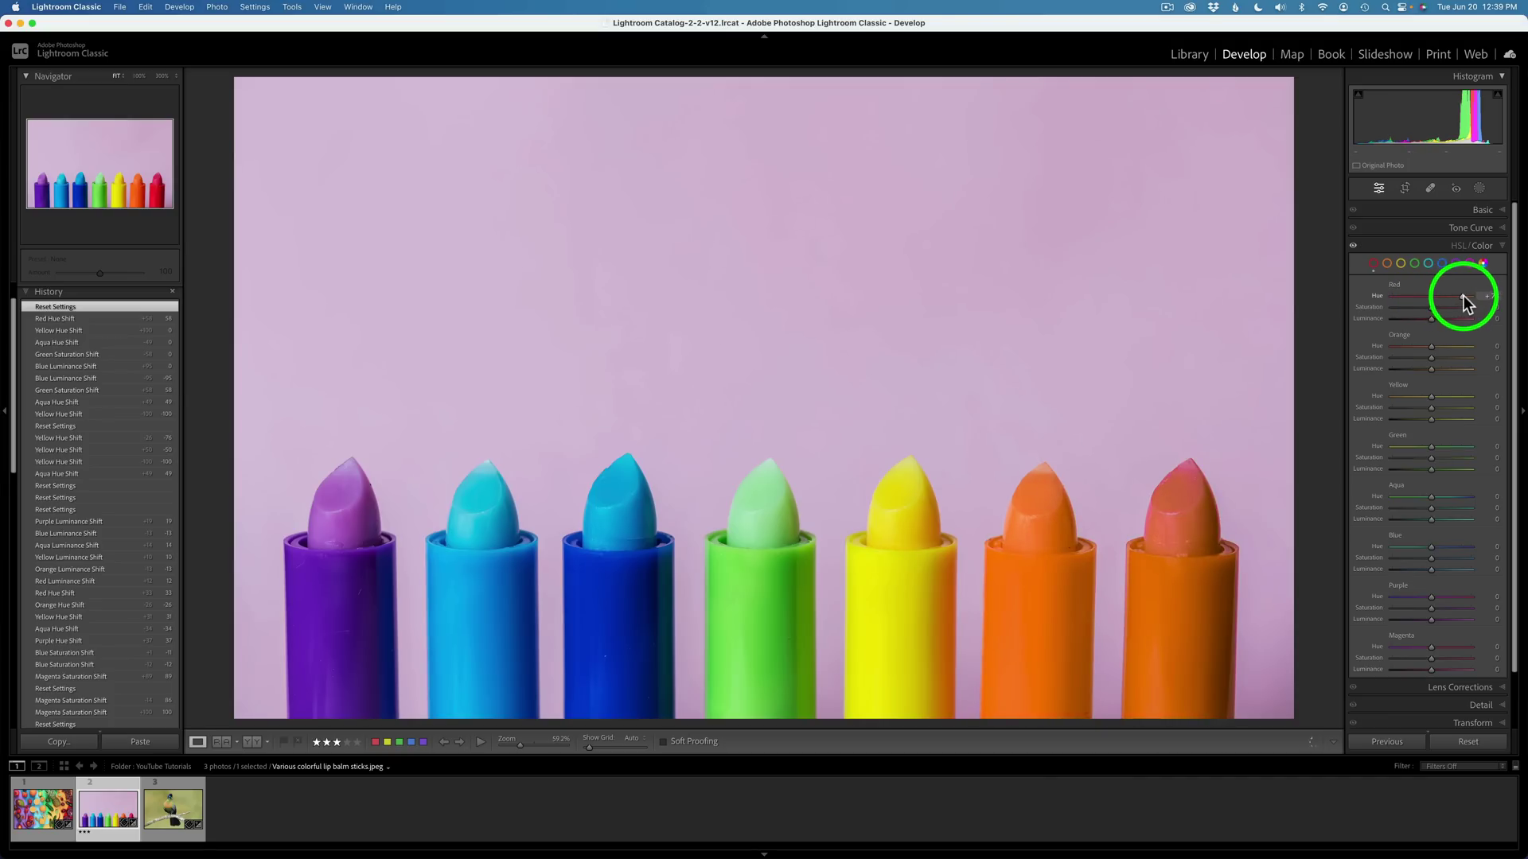
{"action": "left_click", "coordinate": [1397, 287], "text": "alt"}
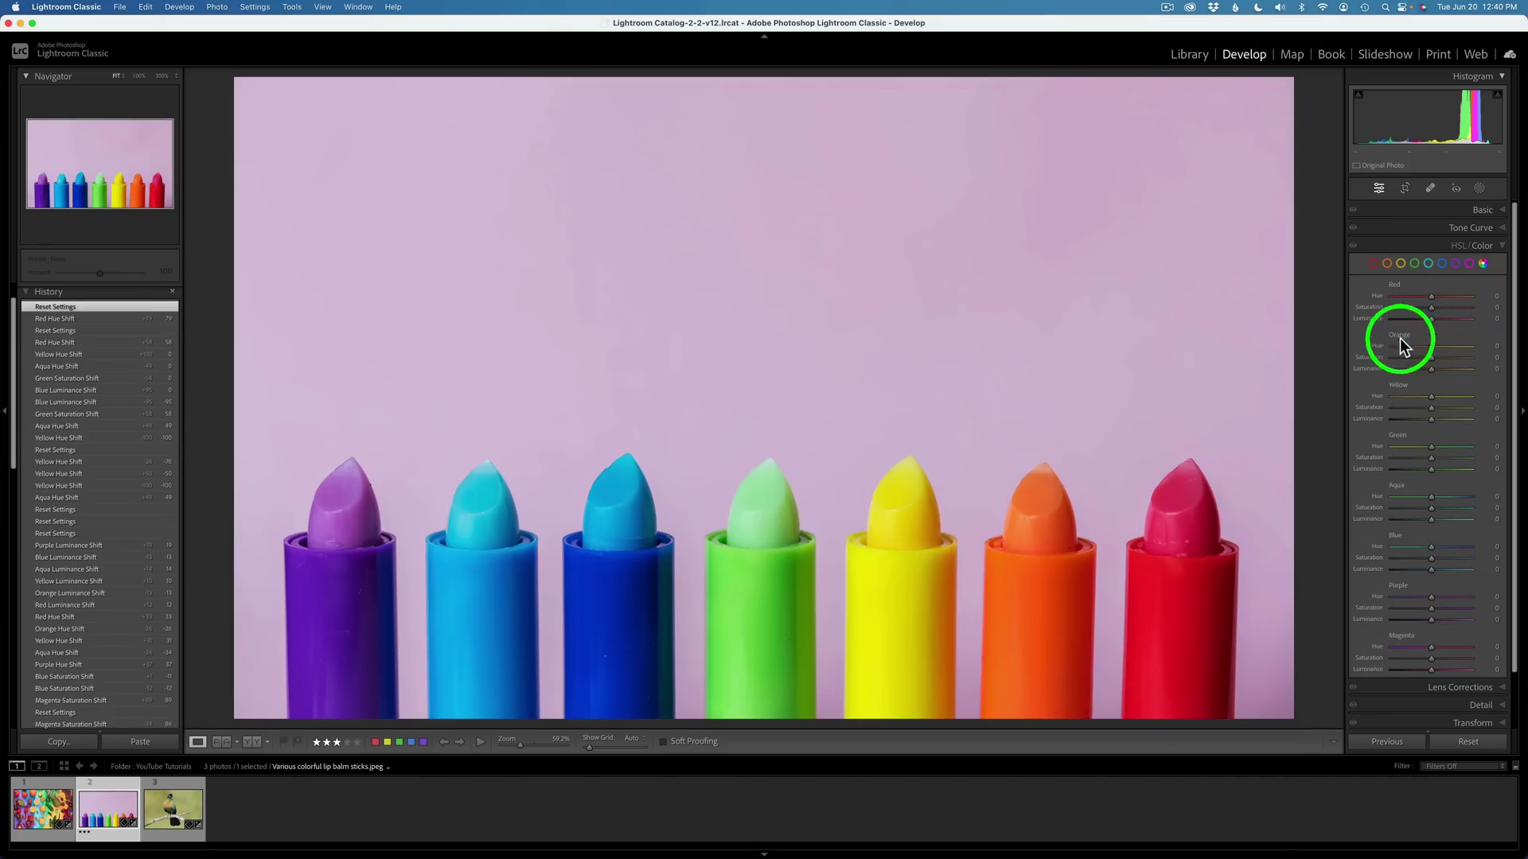
Step: Preview the areas affected by Green Saturation, raise it to +69, and reset that slider
{"action": "key", "text": "alt"}
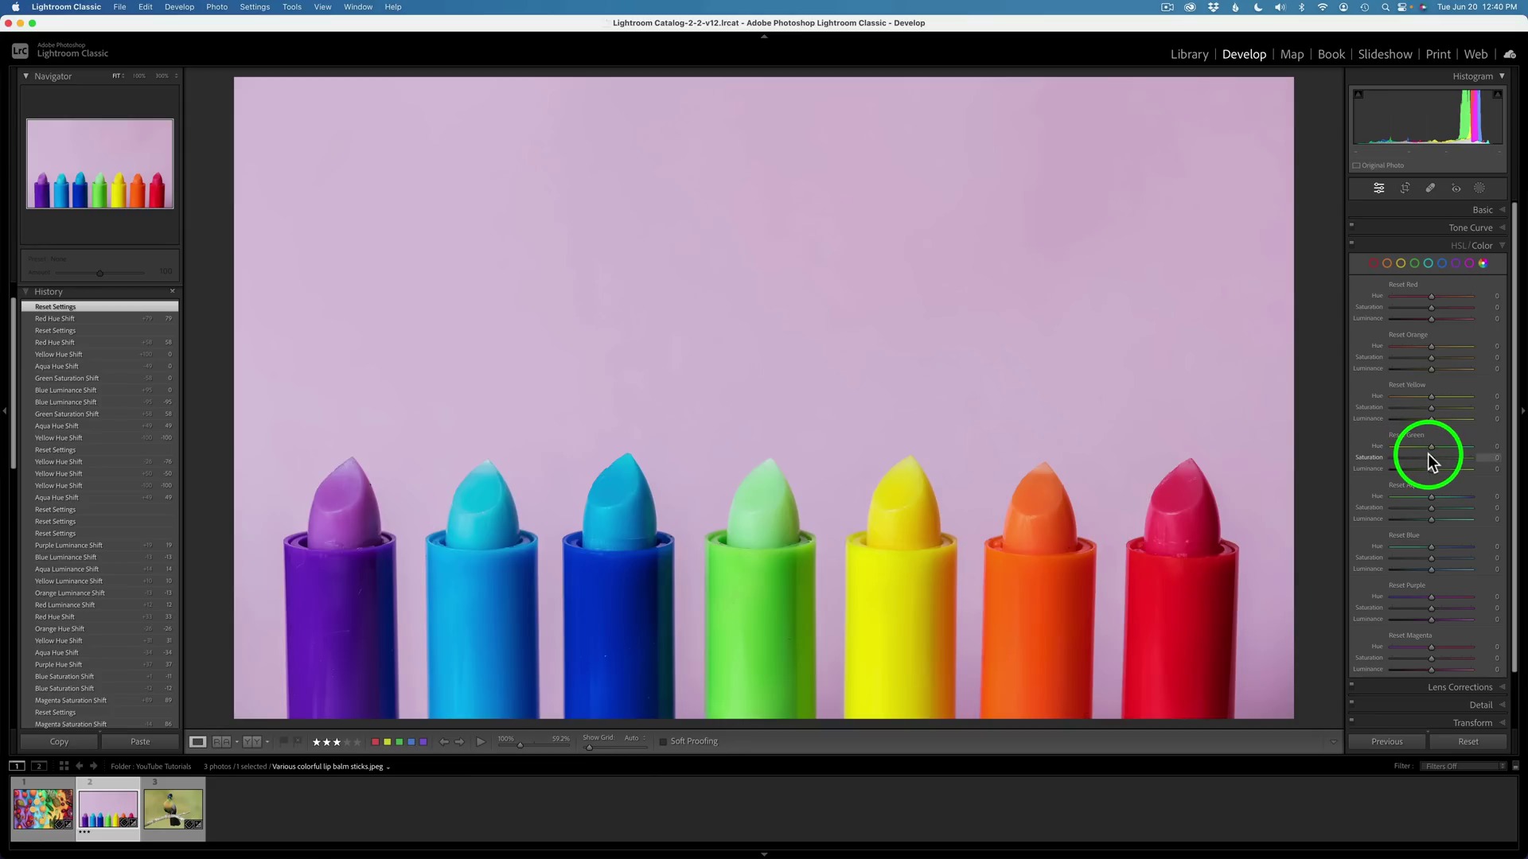
{"action": "left_click", "coordinate": [1432, 458], "text": "alt"}
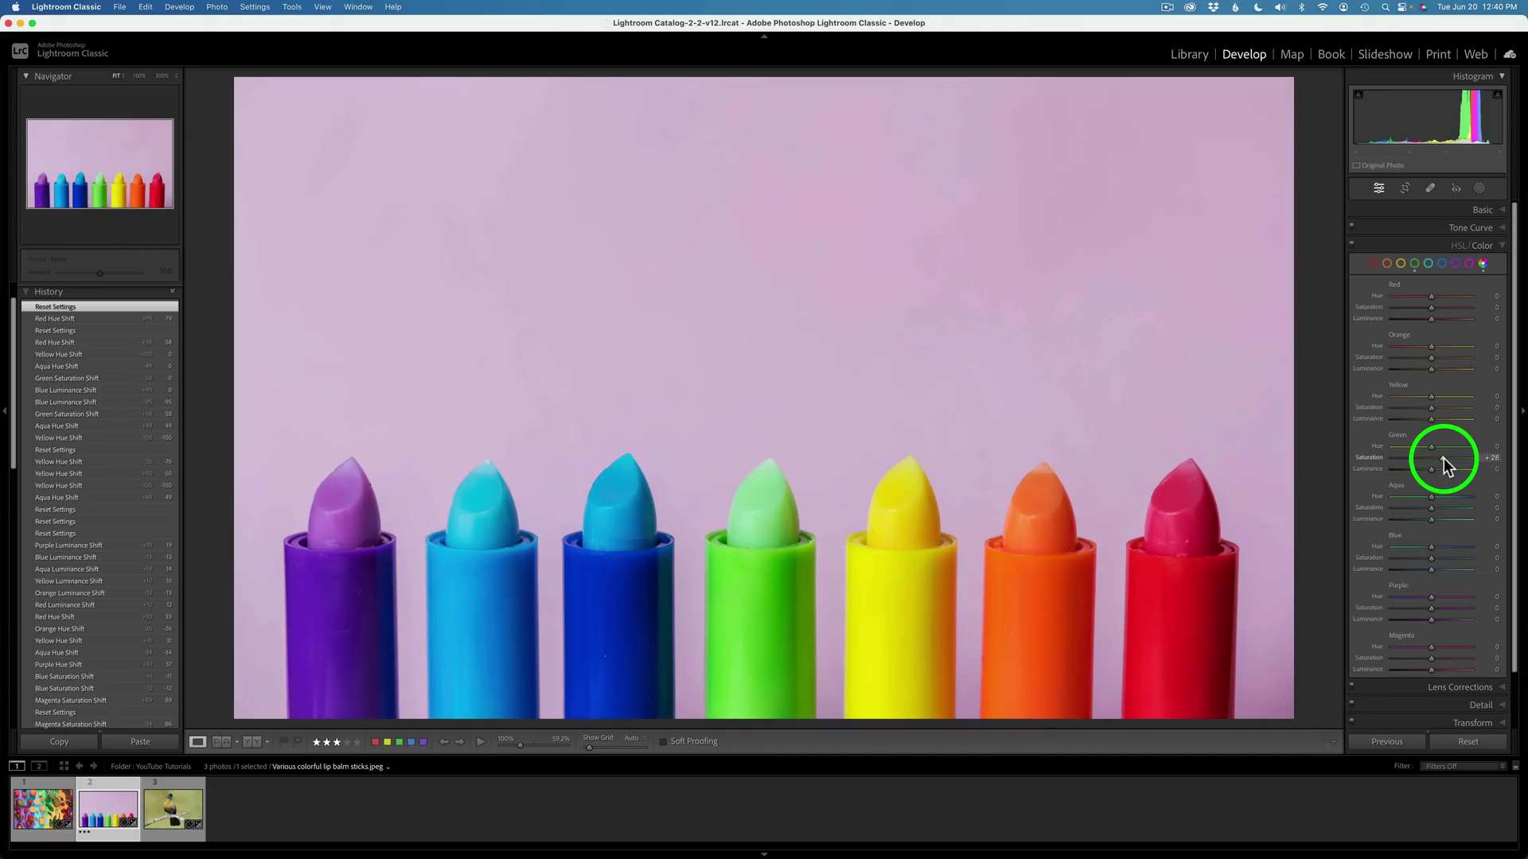
{"action": "left_click_drag", "start_coordinate": [1443, 458], "coordinate": [1459, 460]}
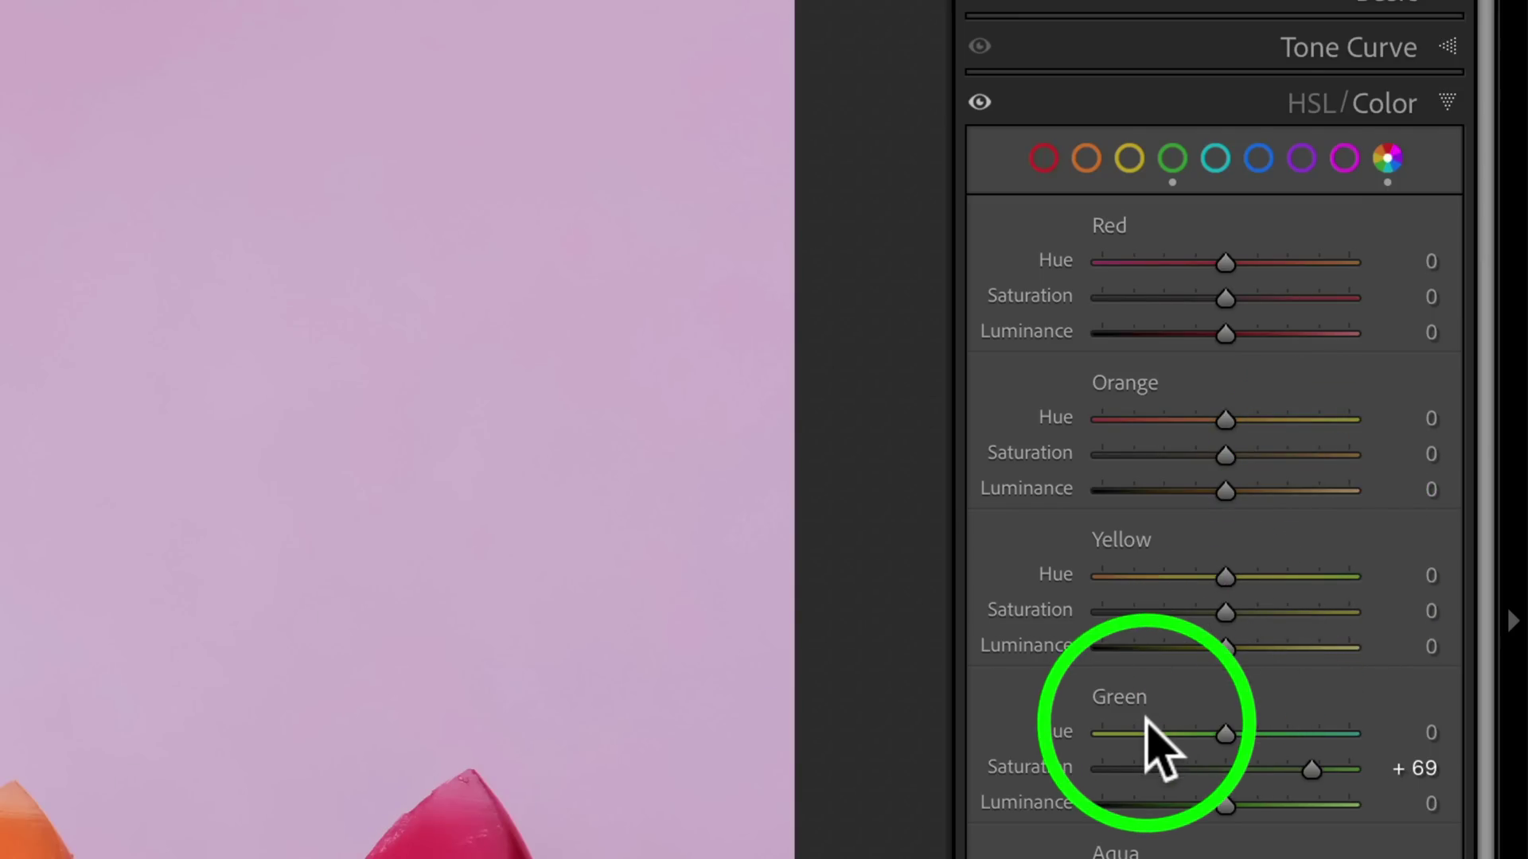
{"action": "double_click", "coordinate": [1034, 766]}
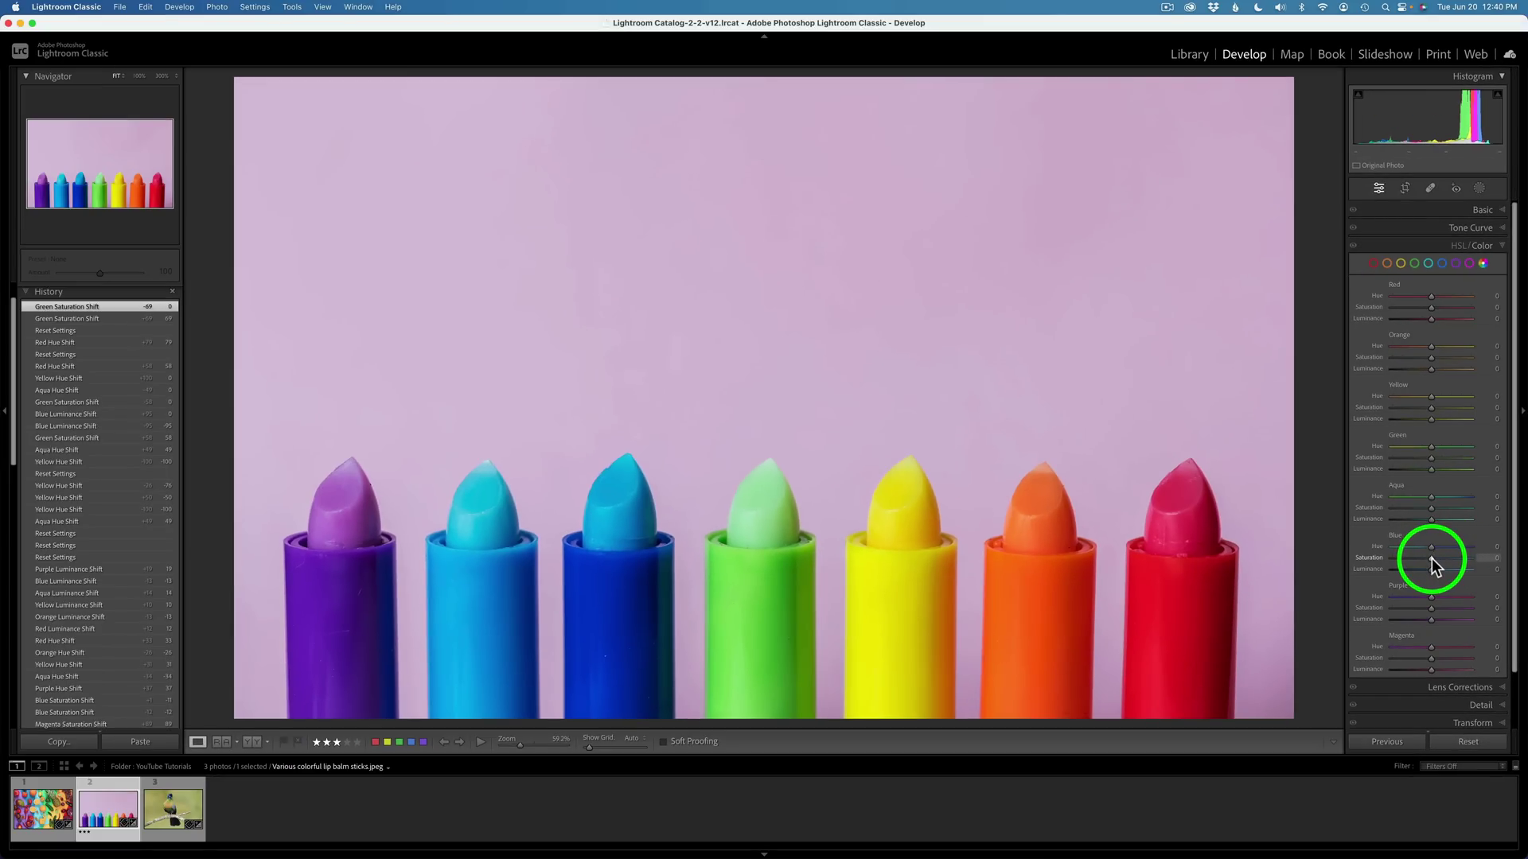
Step: Preview the areas affected by Blue and Purple Saturation, raising Blue to +55 and Purple to +46
{"action": "key", "text": "alt"}
{"action": "left_click", "coordinate": [1432, 557], "text": "alt"}
{"action": "left_click_drag", "start_coordinate": [1432, 557], "coordinate": [1452, 557]}
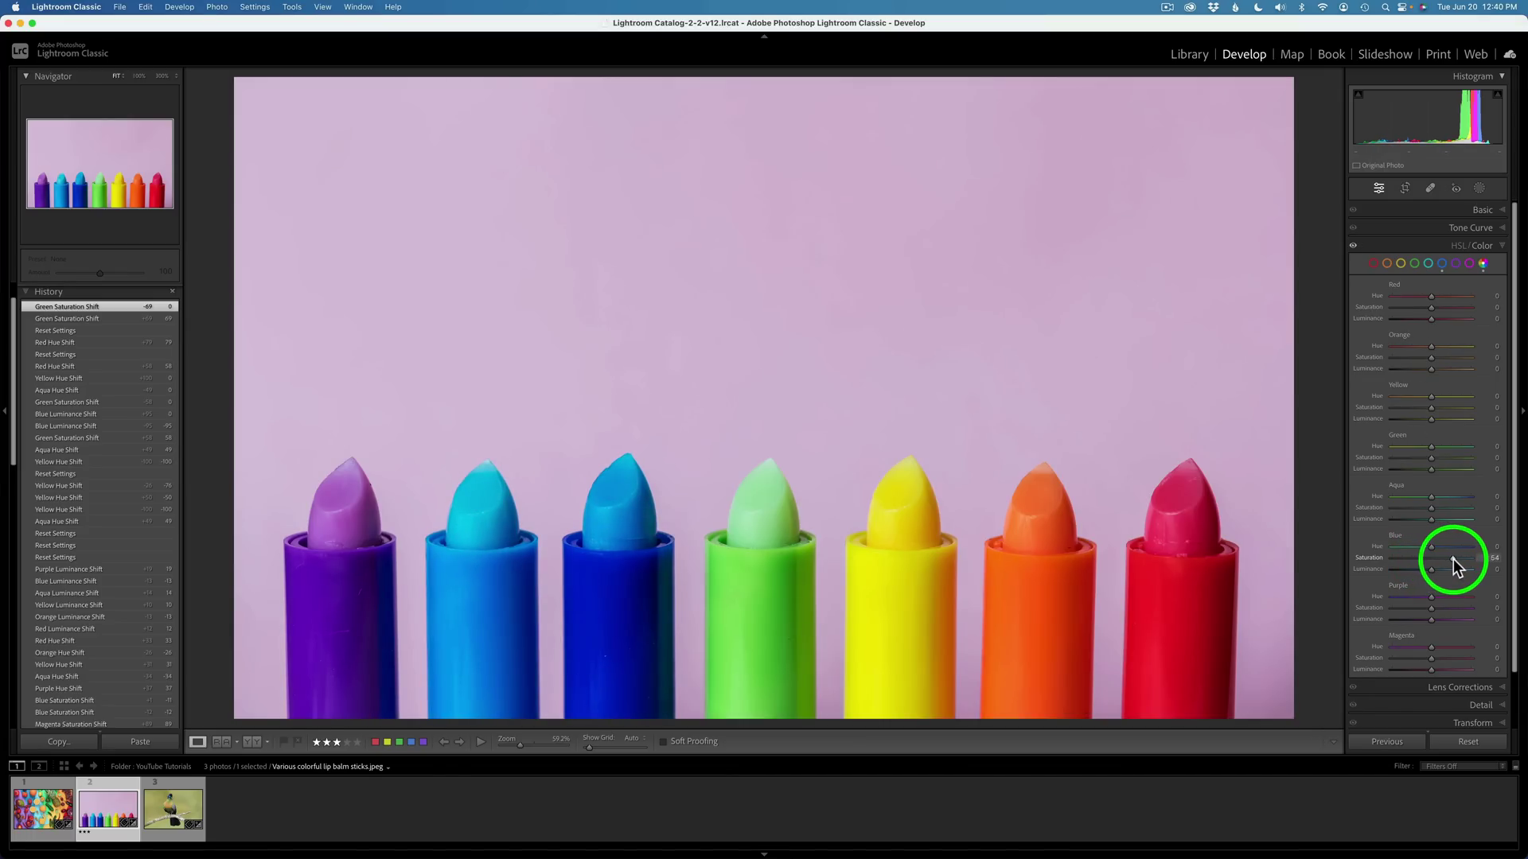
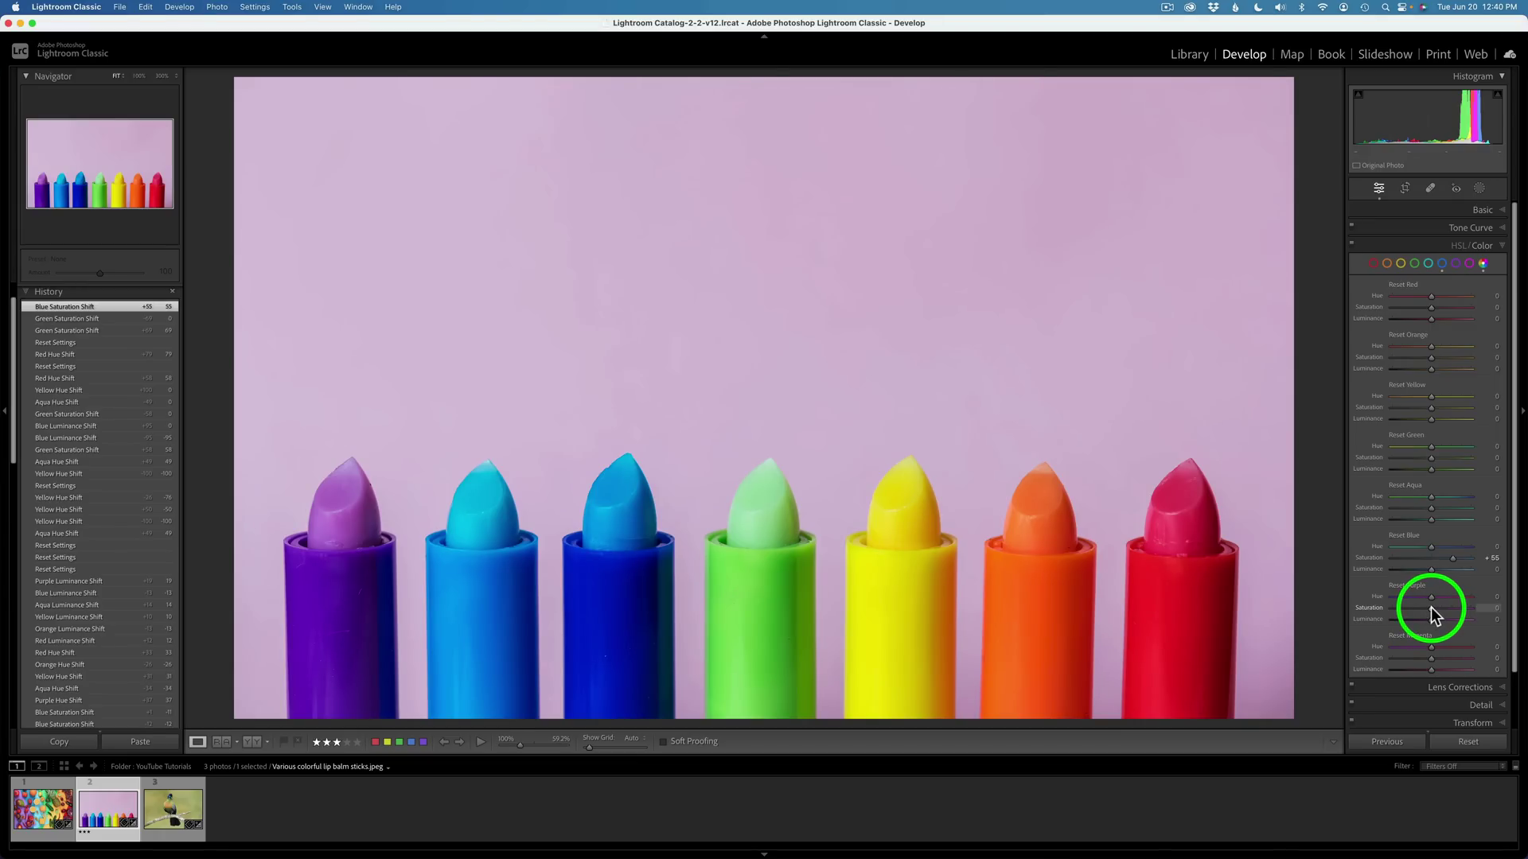
{"action": "key", "text": "alt"}
{"action": "left_click_drag", "start_coordinate": [1434, 608], "coordinate": [1443, 607]}
{"action": "left_click", "coordinate": [1443, 608], "text": "alt"}
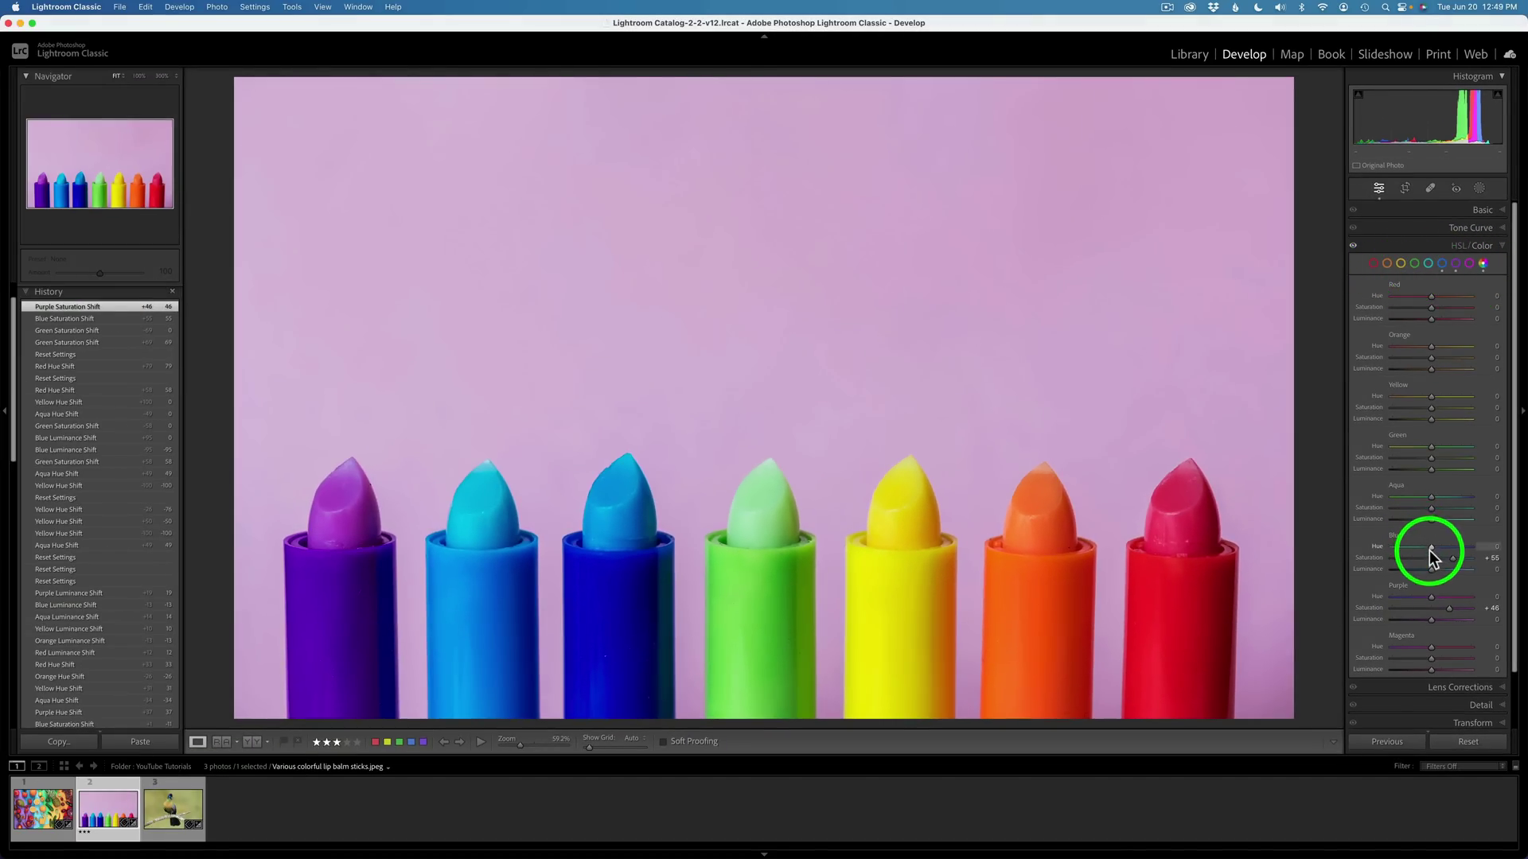
Step: Reset the Blue and Purple color groups, then try changing the Aqua Saturation in the lip balm photo
{"action": "key", "text": "alt"}
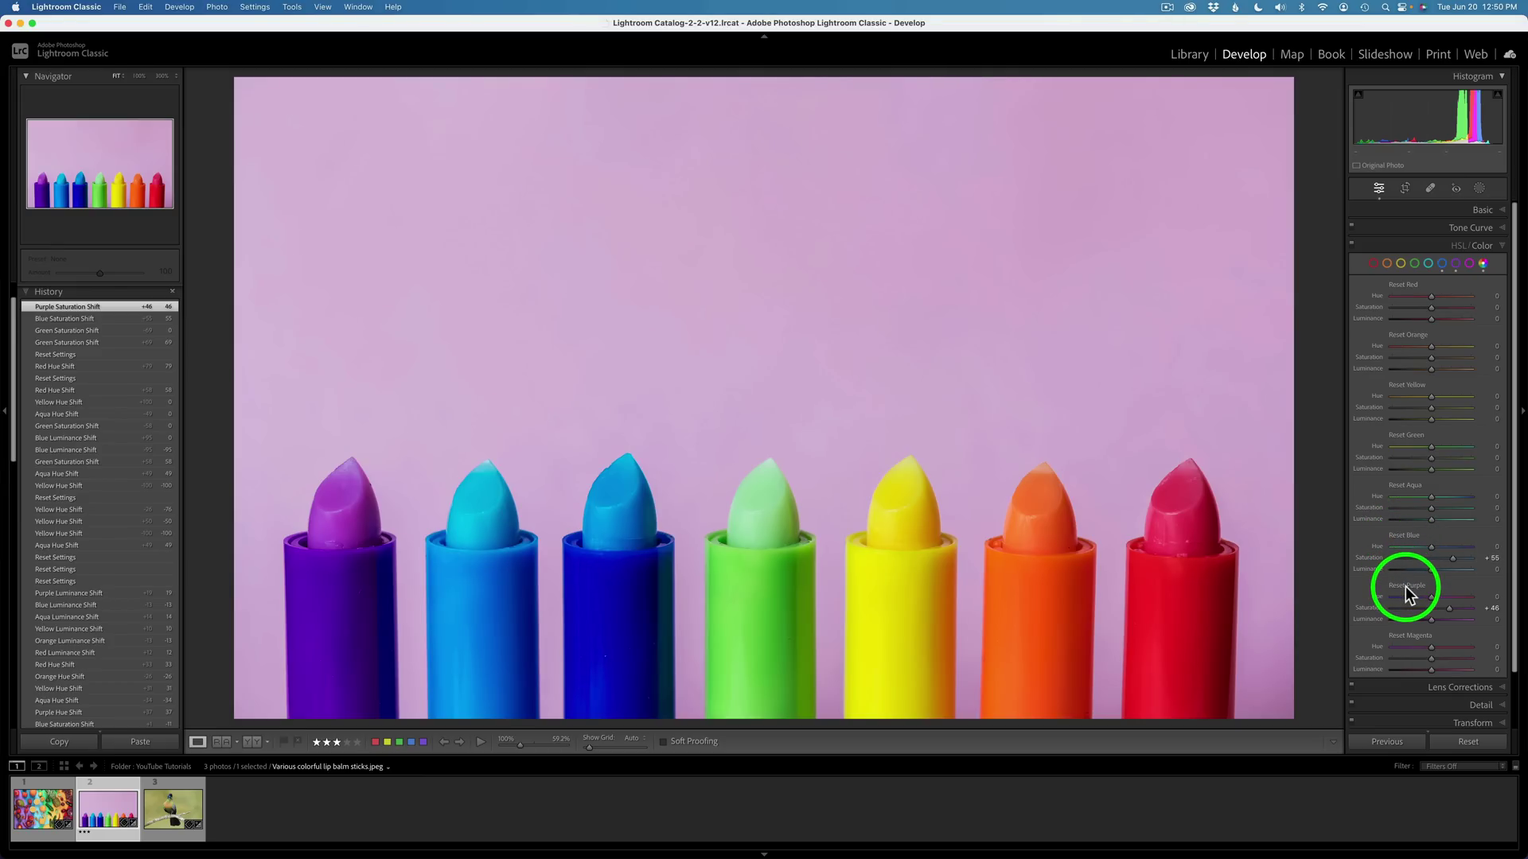
{"action": "double_click", "coordinate": [1398, 535]}
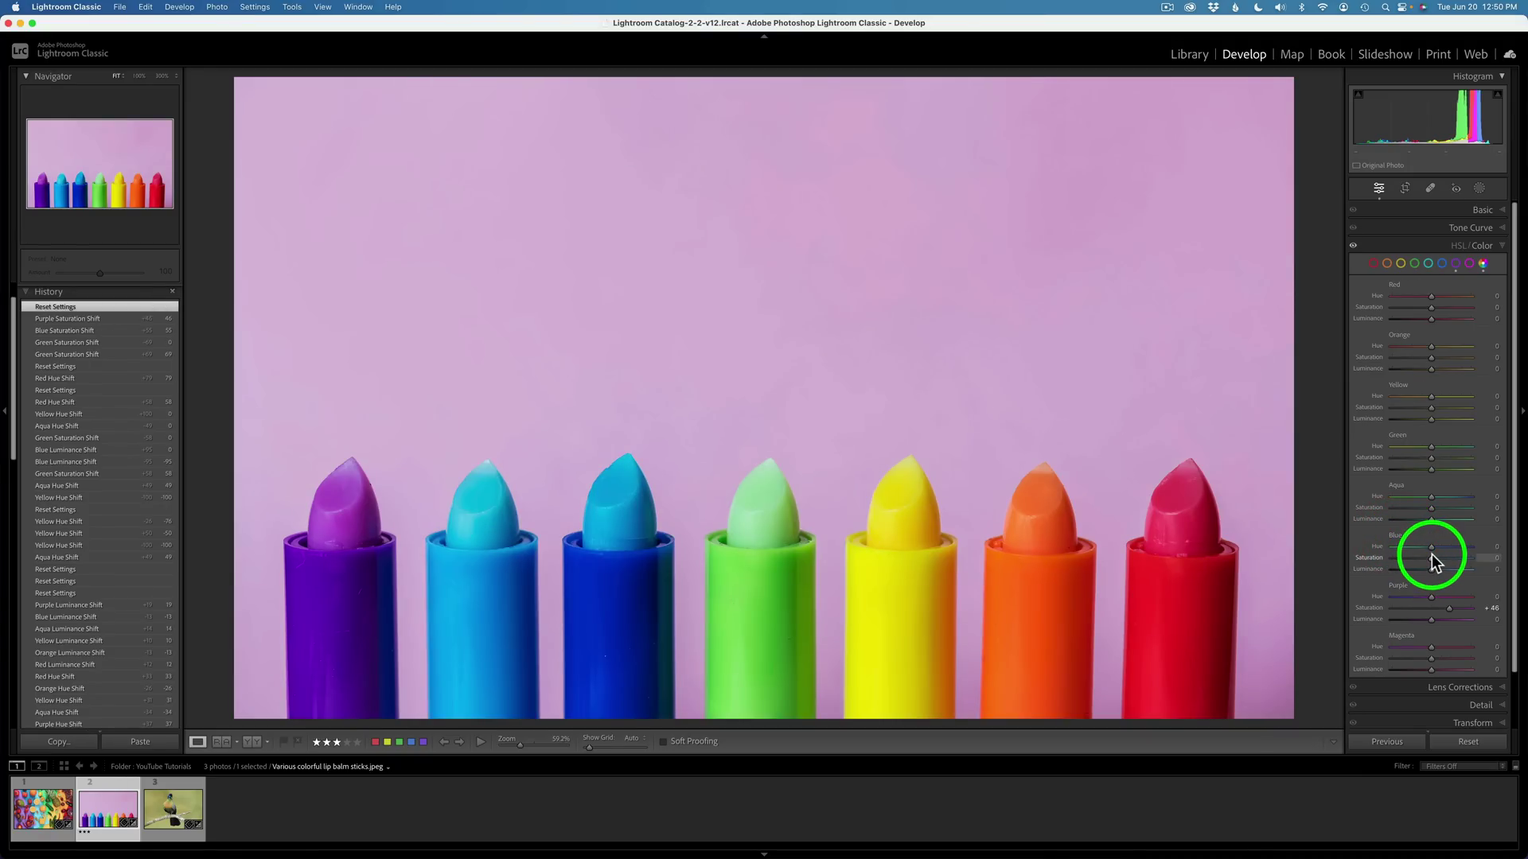
{"action": "double_click", "coordinate": [1401, 587]}
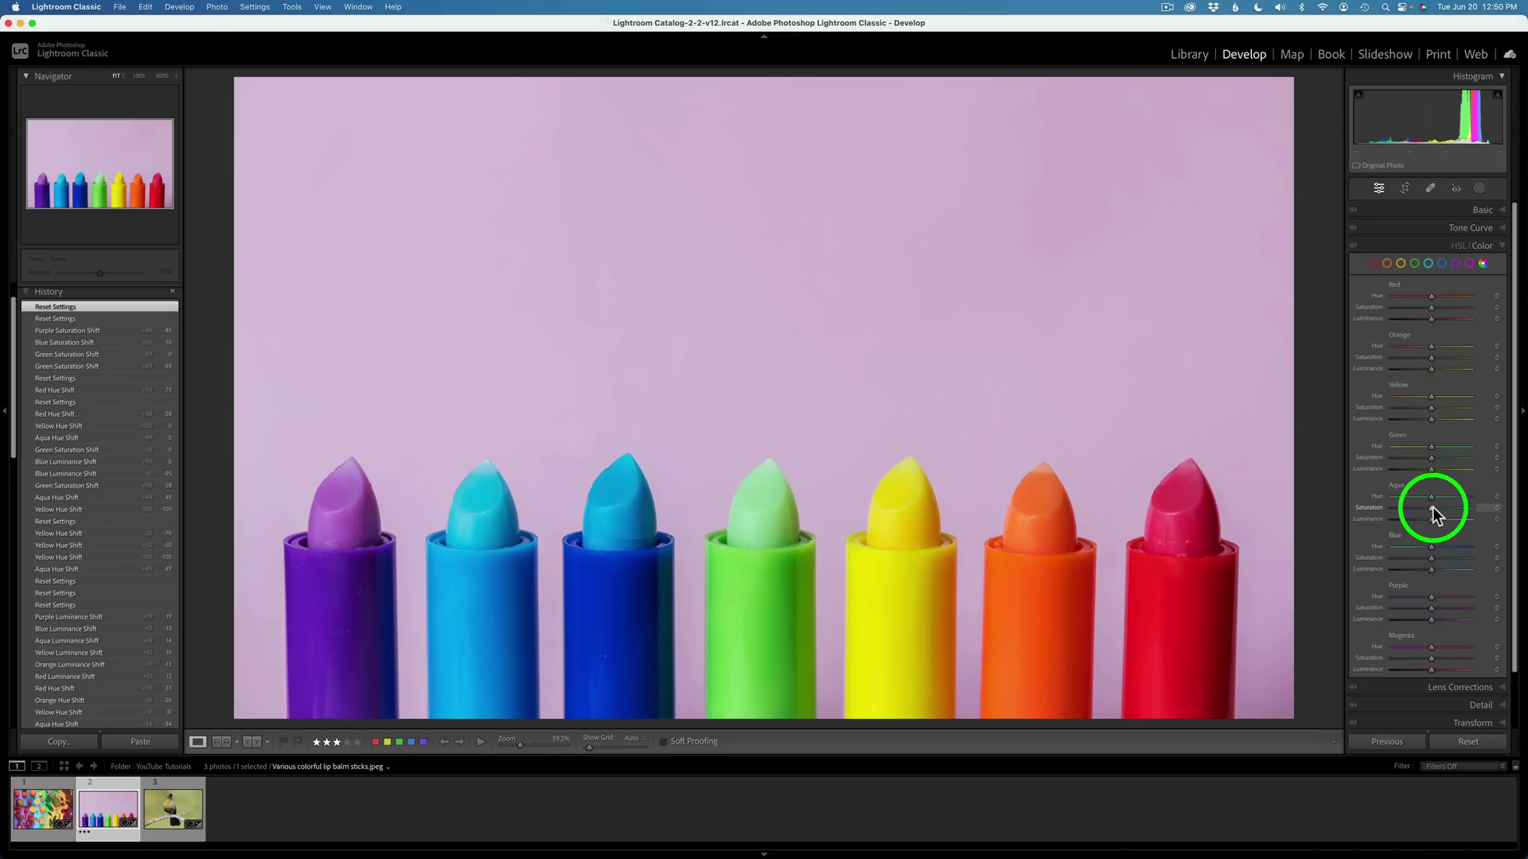
{"action": "left_click_drag", "start_coordinate": [1432, 507], "coordinate": [1446, 558]}
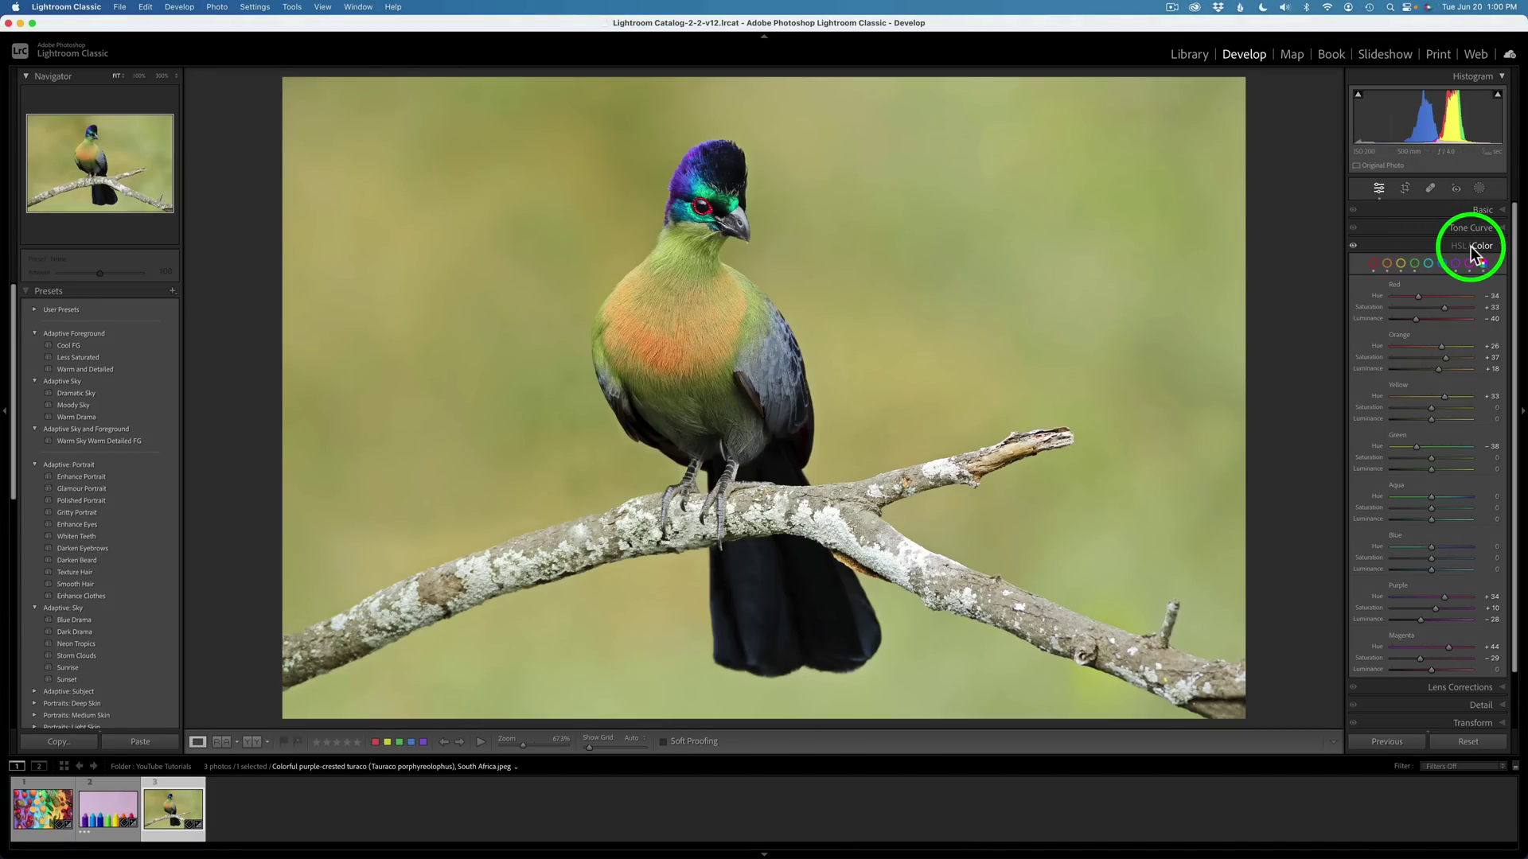
Step: Collapse the HSL/Color adjustments of the purple-crested turaco photo
{"action": "left_click", "coordinate": [1474, 248]}
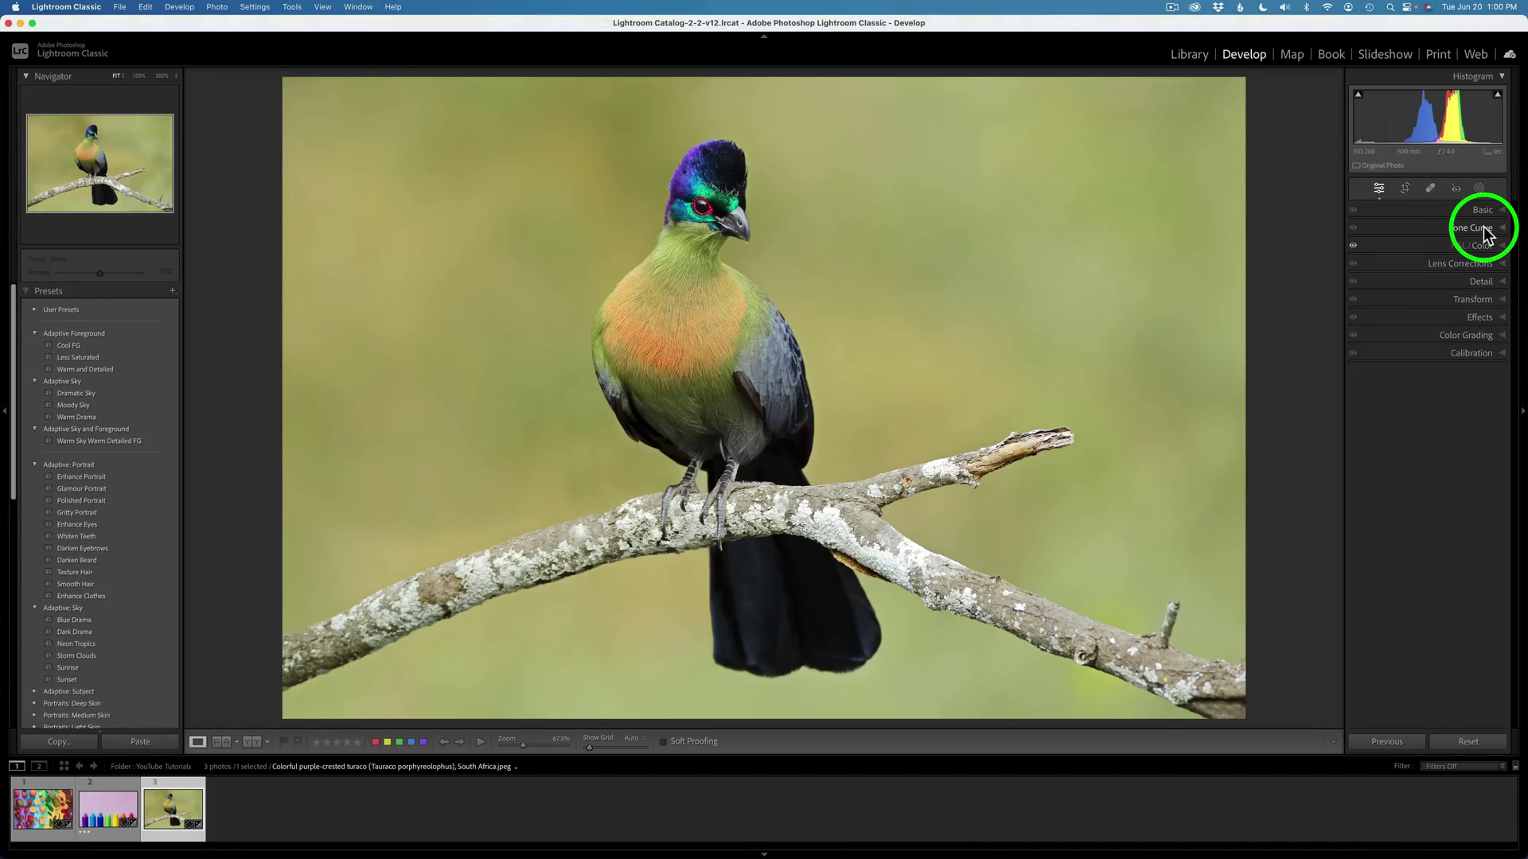
Step: Open the Tone Curve and shape an S-curve with a highlight point at 203/211 and a shadow point at 72/52
{"action": "left_click", "coordinate": [1481, 229]}
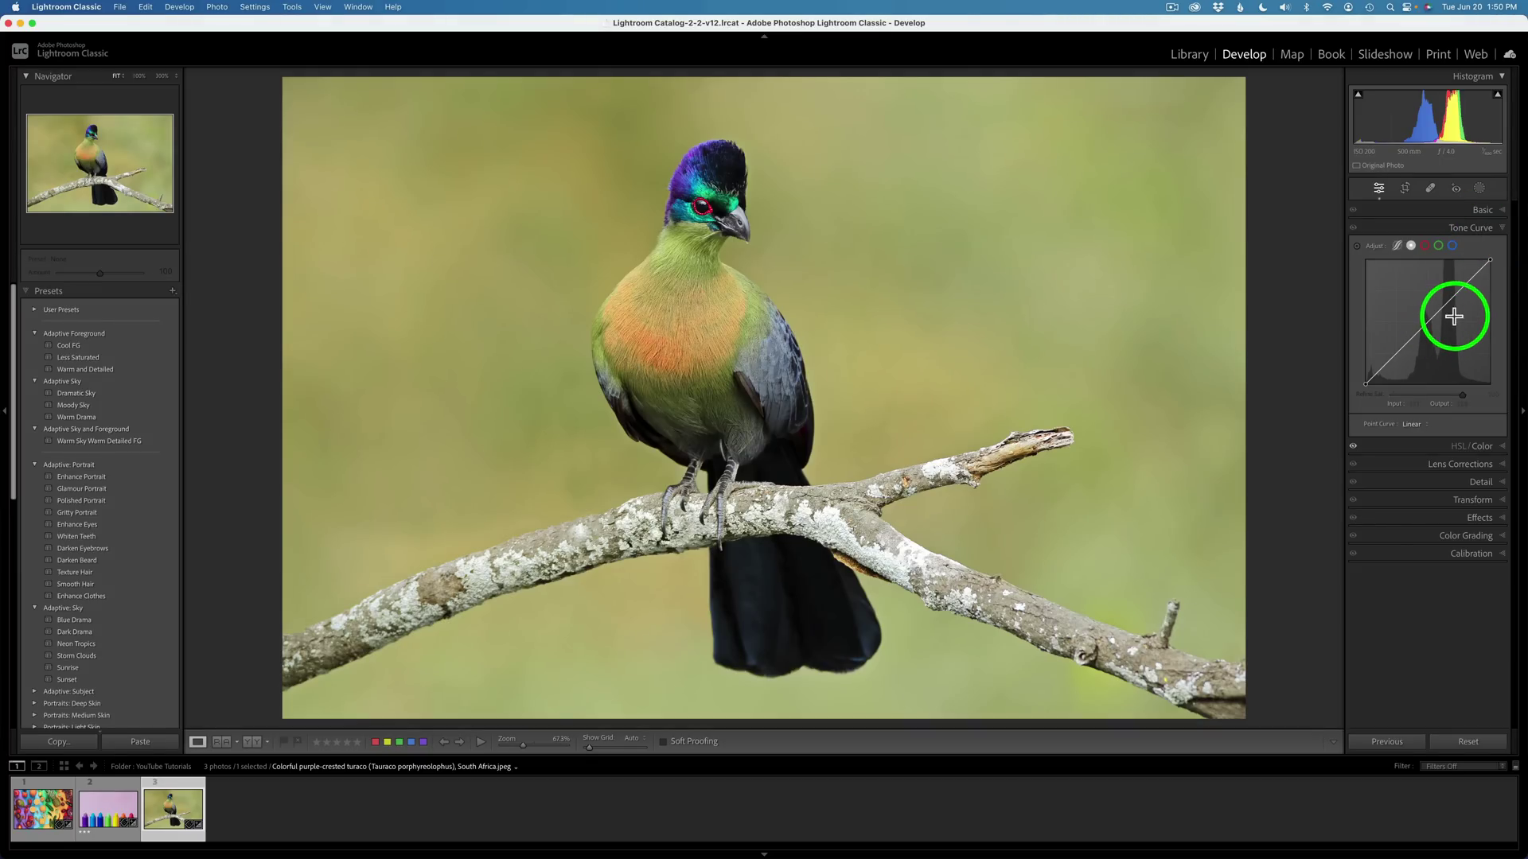
{"action": "left_click", "coordinate": [1464, 281]}
{"action": "left_click_drag", "start_coordinate": [1465, 280], "coordinate": [1465, 279]}
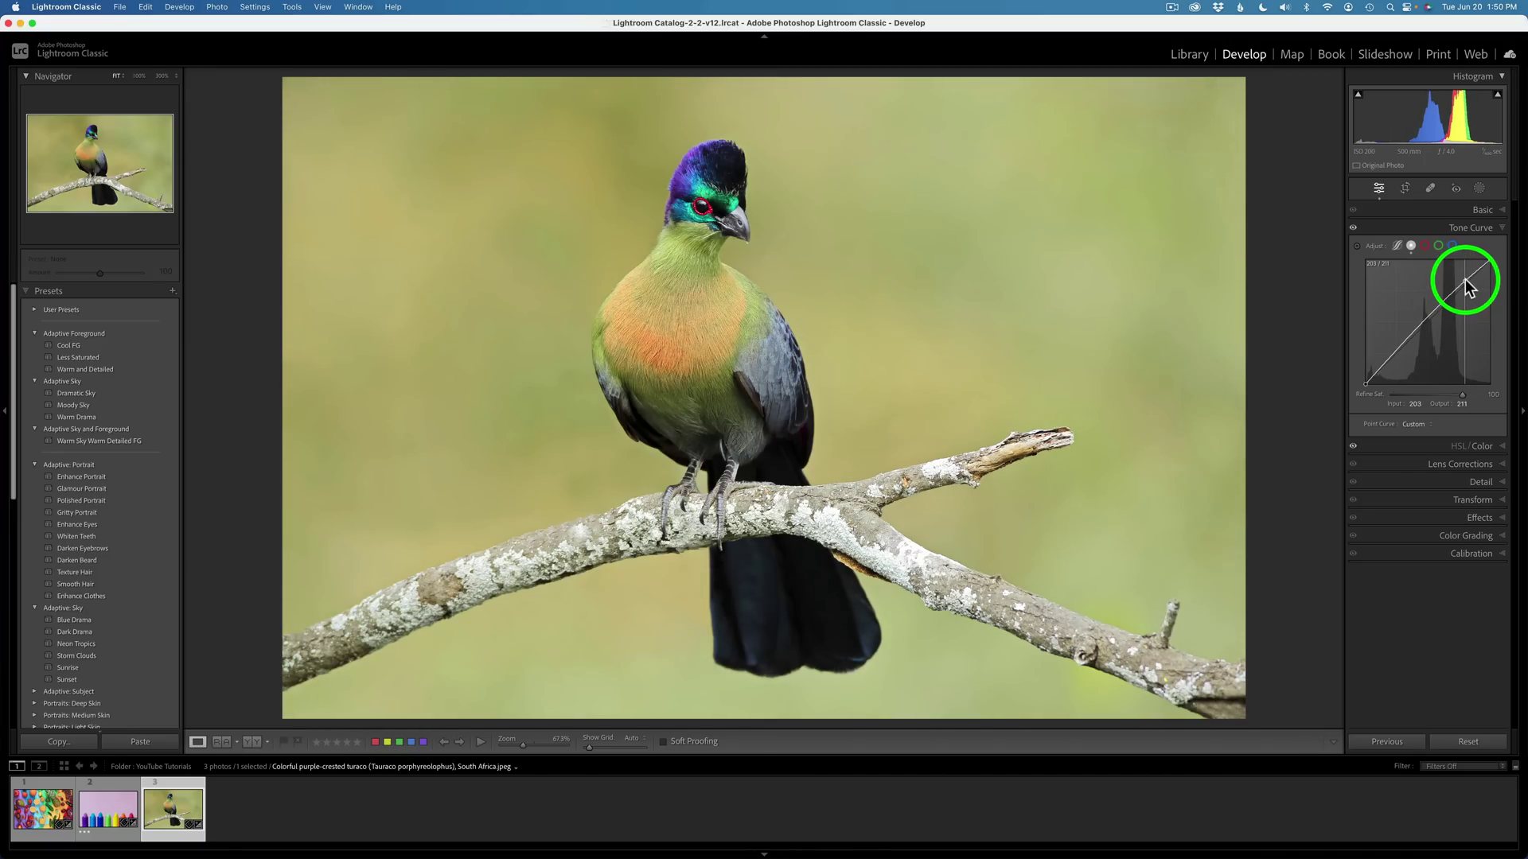
{"action": "left_click_drag", "start_coordinate": [1397, 350], "coordinate": [1401, 355]}
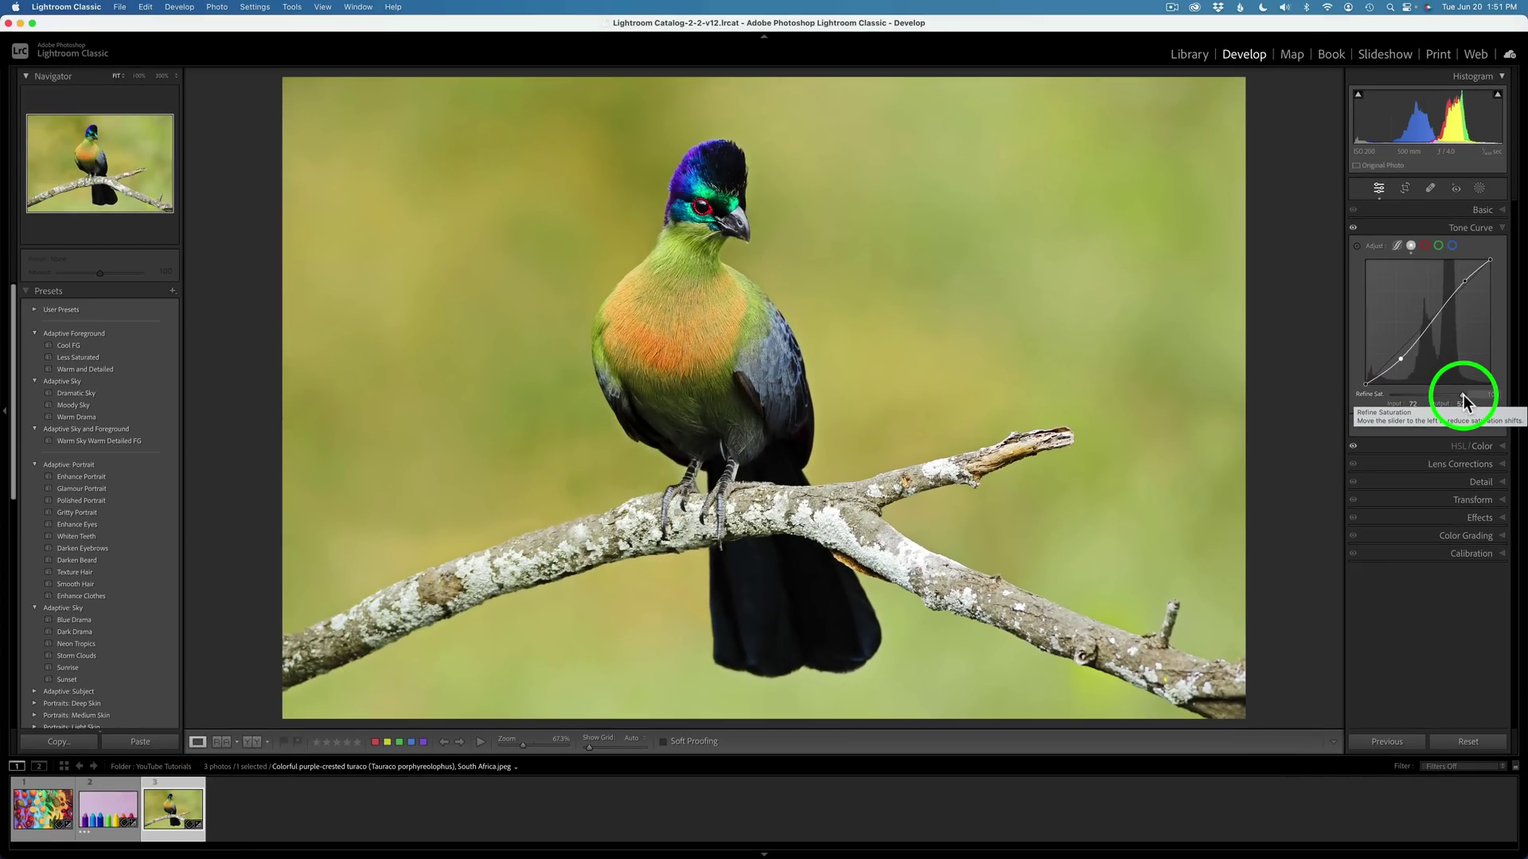
Step: Lower the Tone Curve's Refine Saturation to 0
{"action": "left_click_drag", "start_coordinate": [1464, 400], "coordinate": [1386, 398]}
{"action": "left_click", "coordinate": [1360, 390]}
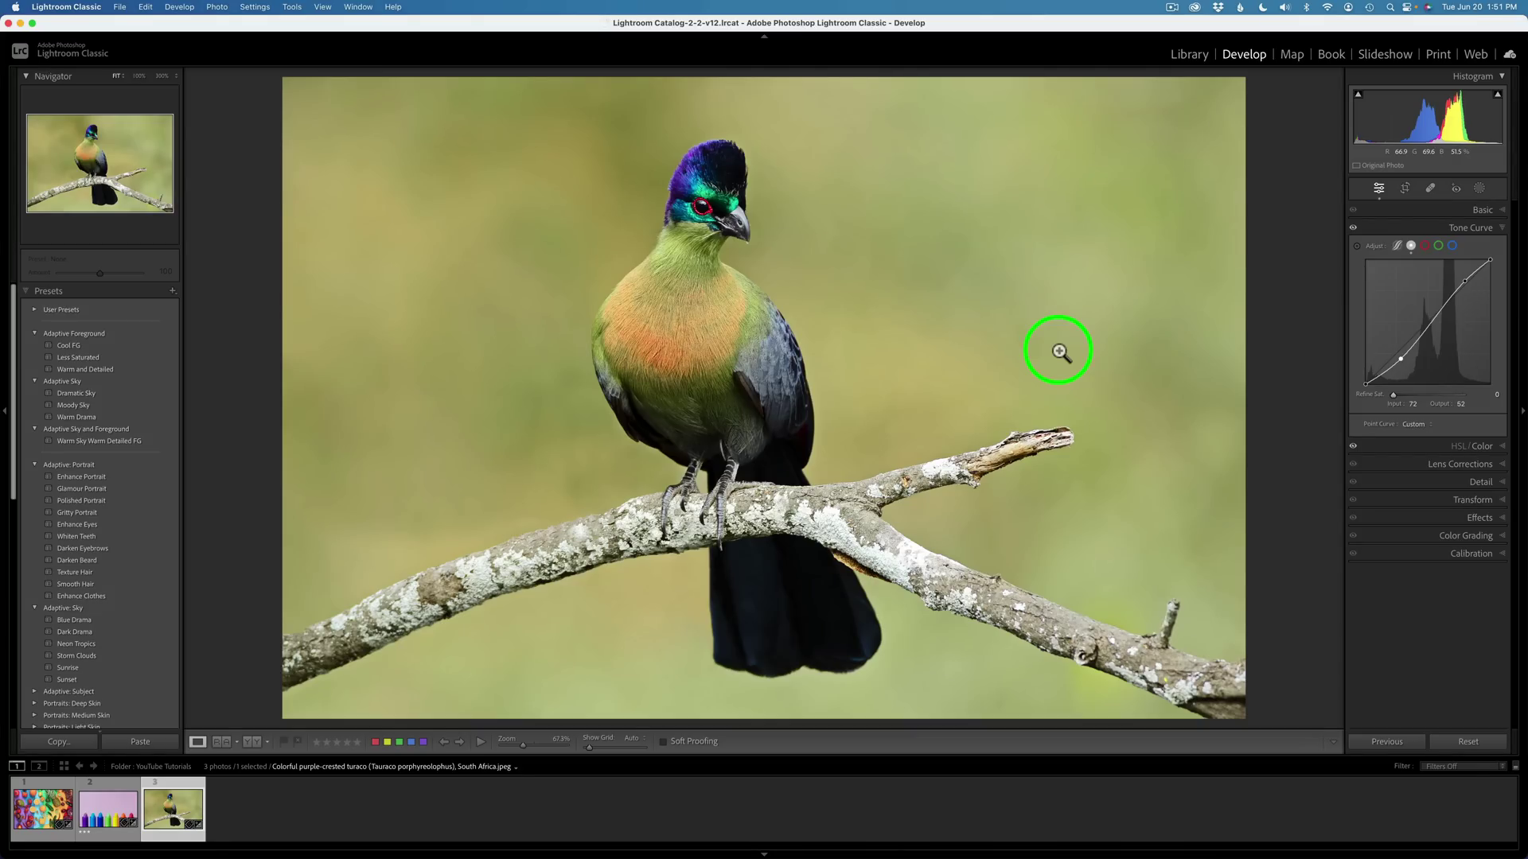
{"action": "left_click_drag", "start_coordinate": [1400, 359], "coordinate": [1410, 395]}
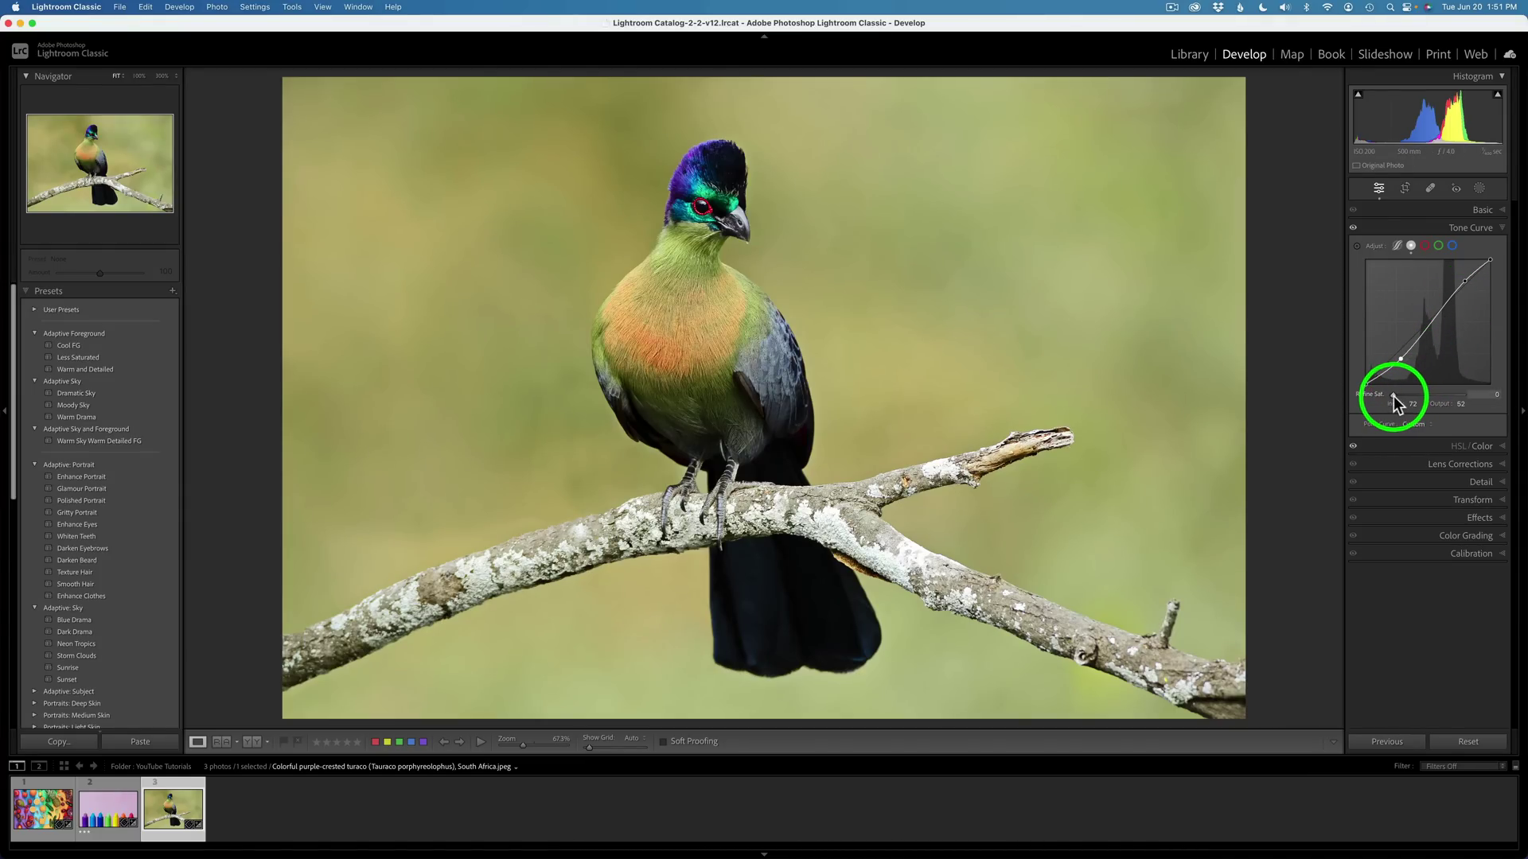
Step: Raise Refine Saturation to 57, compare the photo with the Tone Curve off and on, and fine-tune the saturation to 48
{"action": "left_click_drag", "start_coordinate": [1391, 395], "coordinate": [1421, 395]}
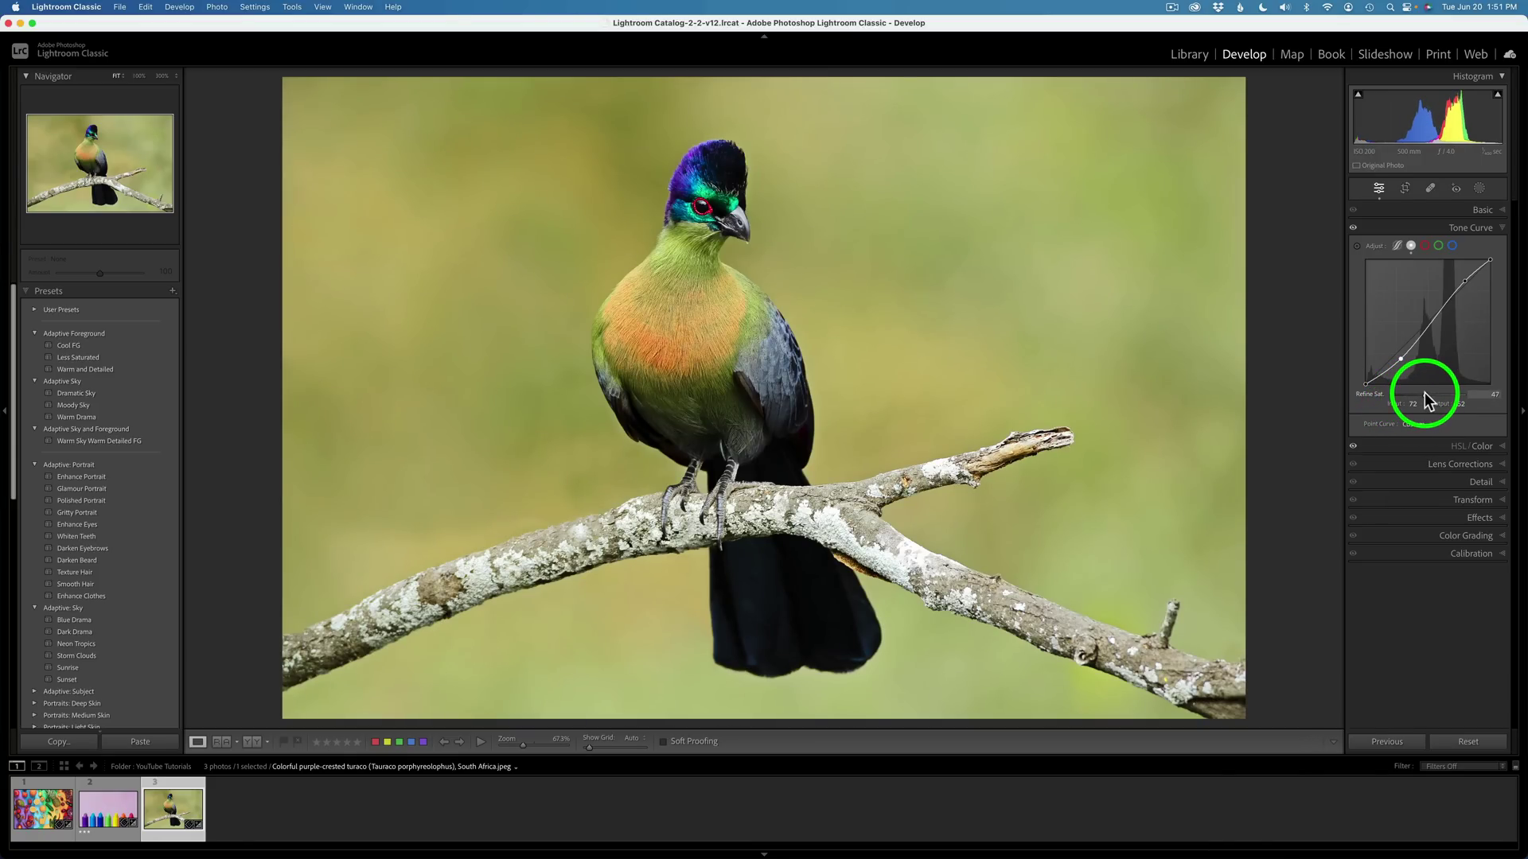
{"action": "left_click_drag", "start_coordinate": [1471, 394], "coordinate": [1445, 400]}
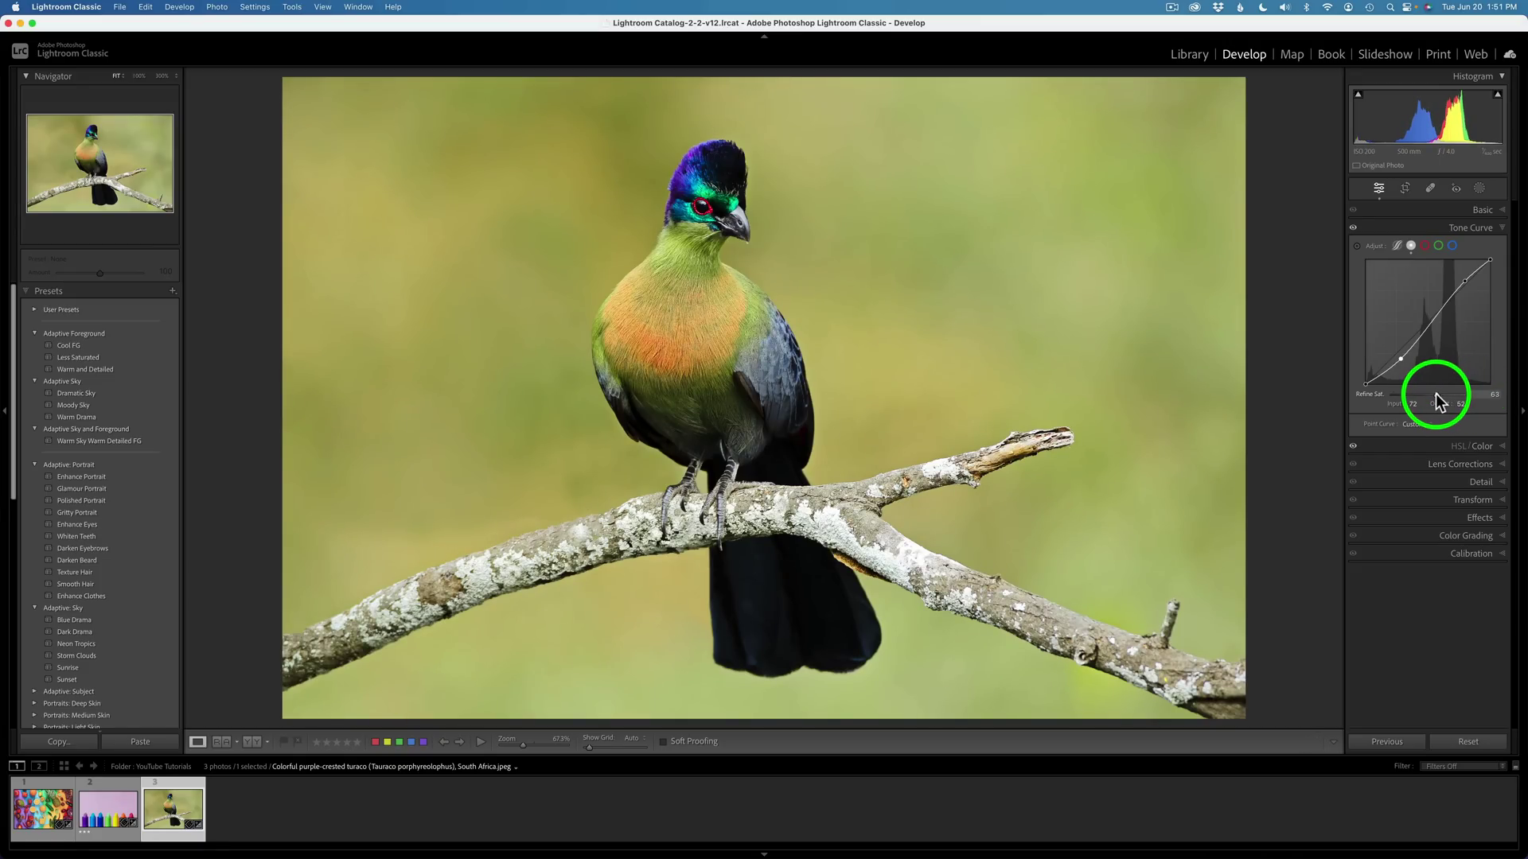
{"action": "left_click_drag", "start_coordinate": [1432, 394], "coordinate": [1430, 395]}
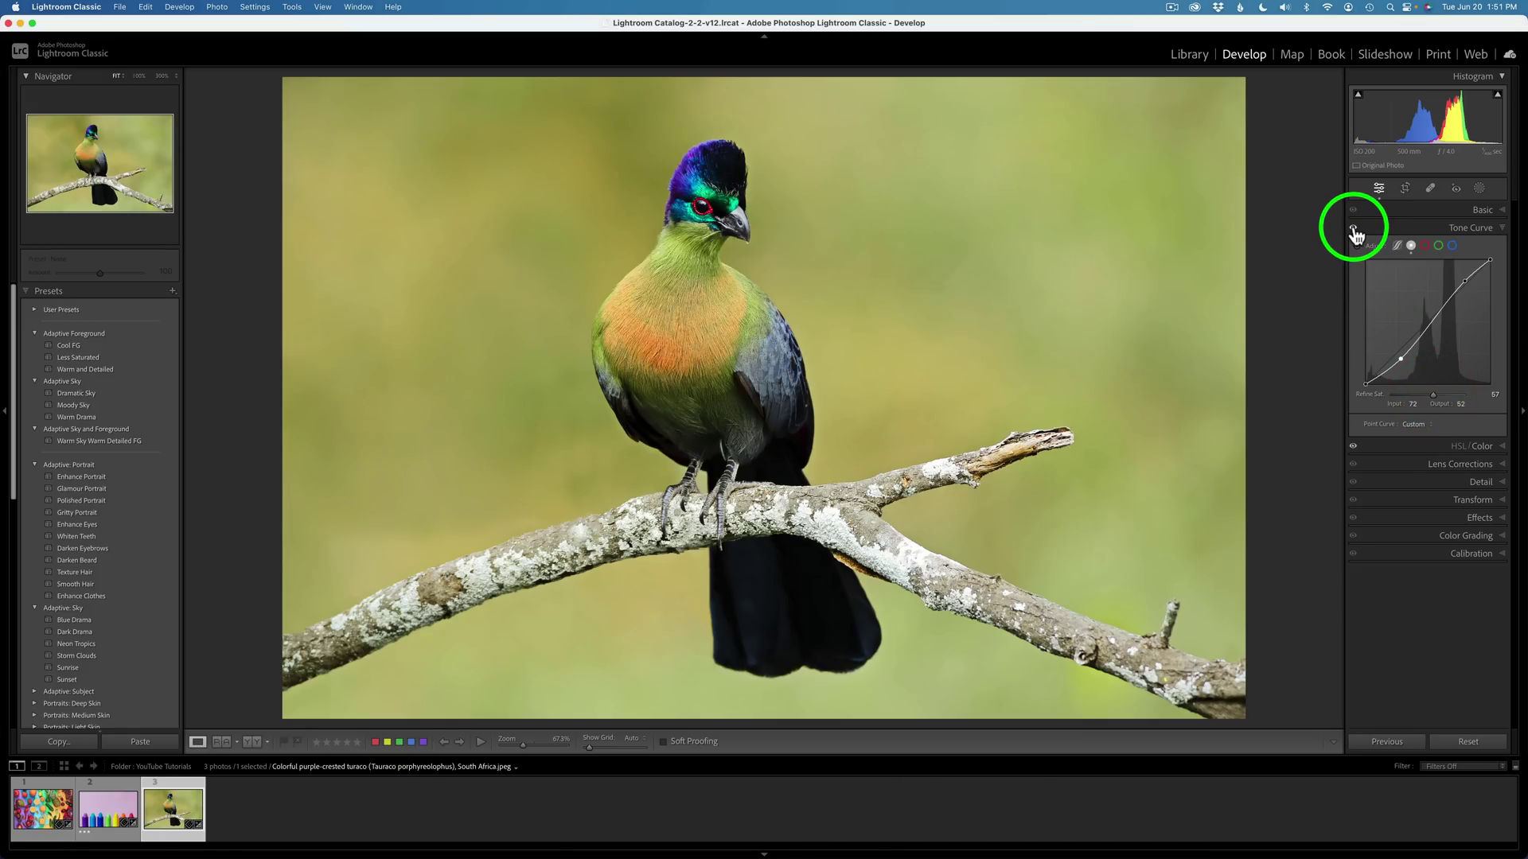
{"action": "left_click", "coordinate": [1354, 230]}
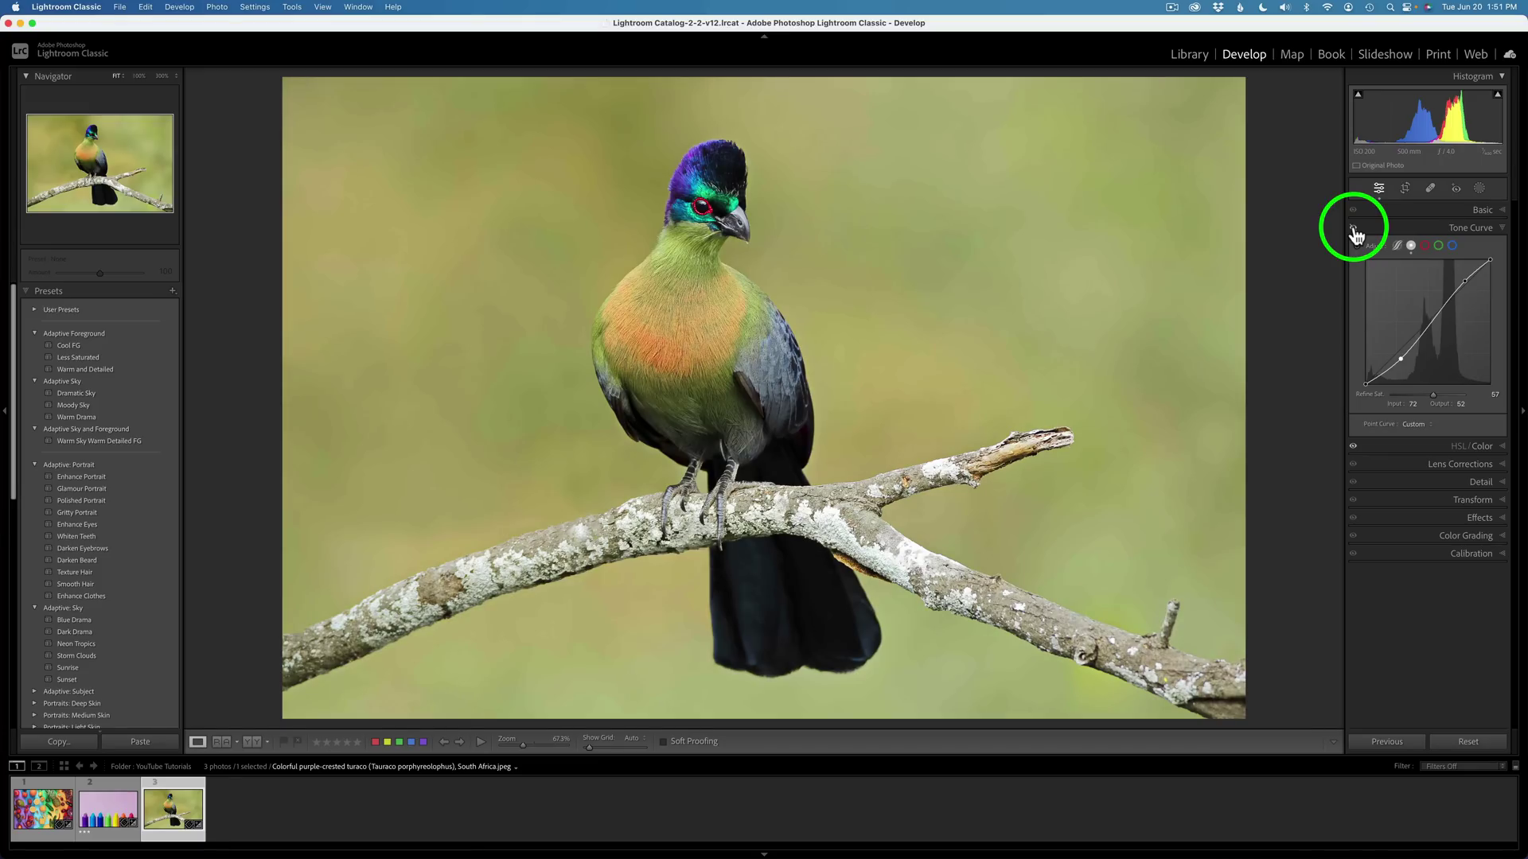
{"action": "left_click", "coordinate": [1354, 229]}
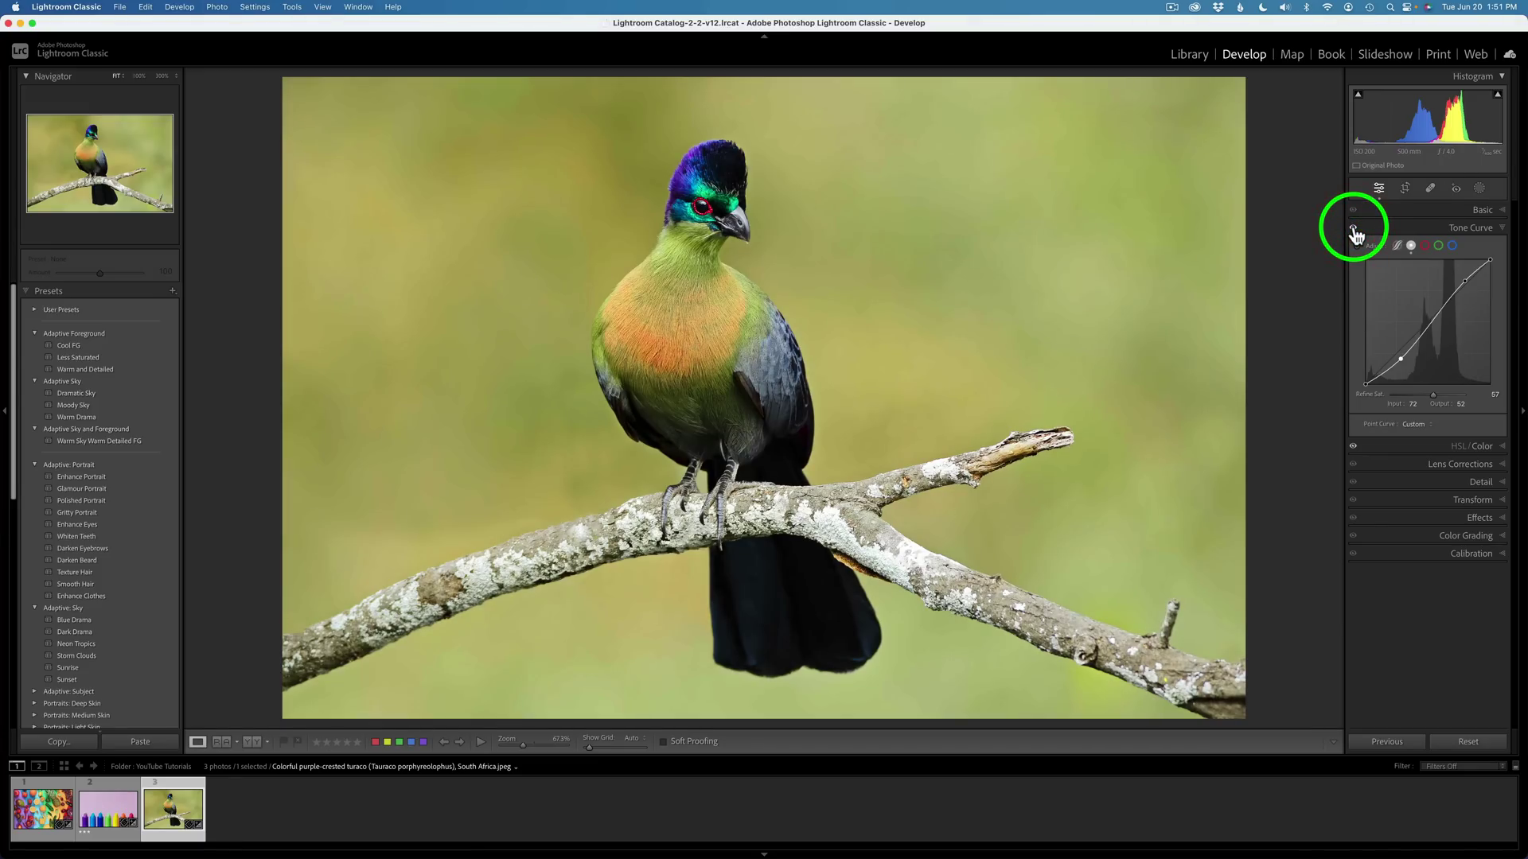
{"action": "left_click", "coordinate": [1425, 395]}
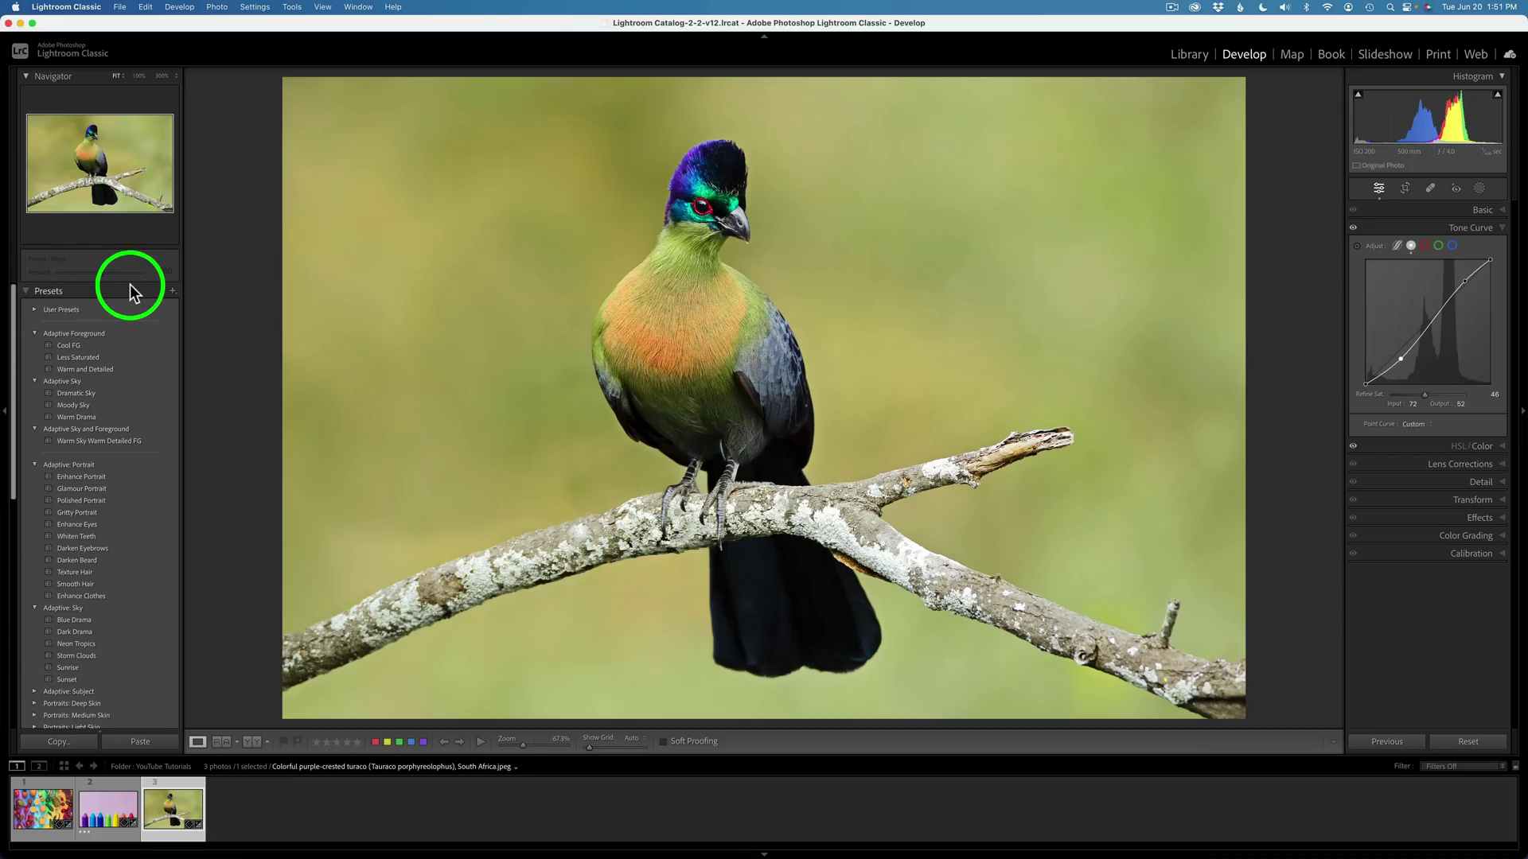
Step: Try limiting the settings copied from the turaco photo to Curve and to Parametric Curve only, and leave without copying
{"action": "left_click", "coordinate": [64, 740]}
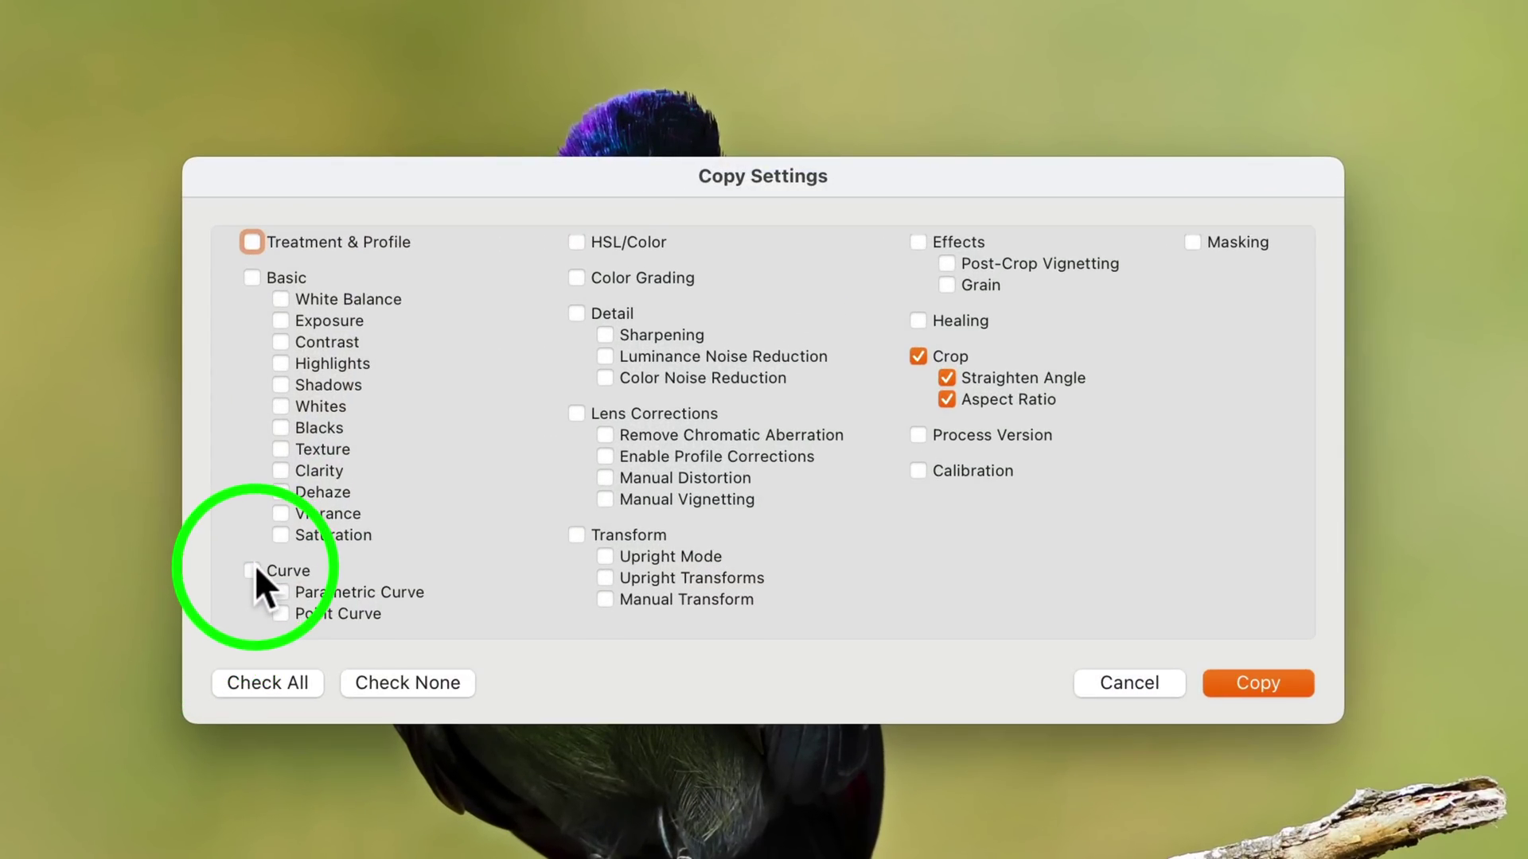
{"action": "left_click", "coordinate": [430, 681]}
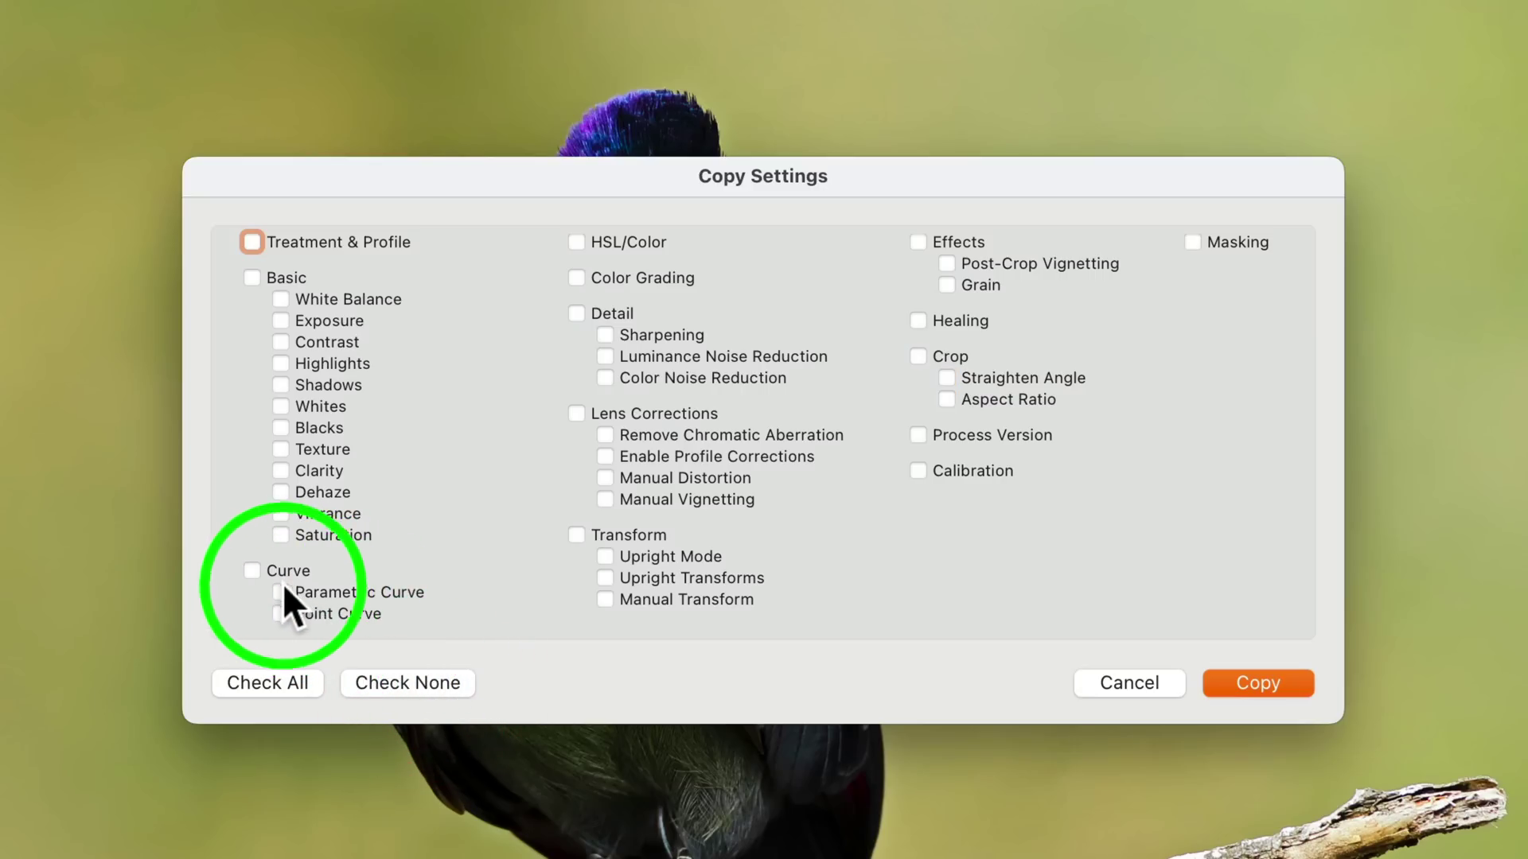
{"action": "left_click", "coordinate": [251, 569]}
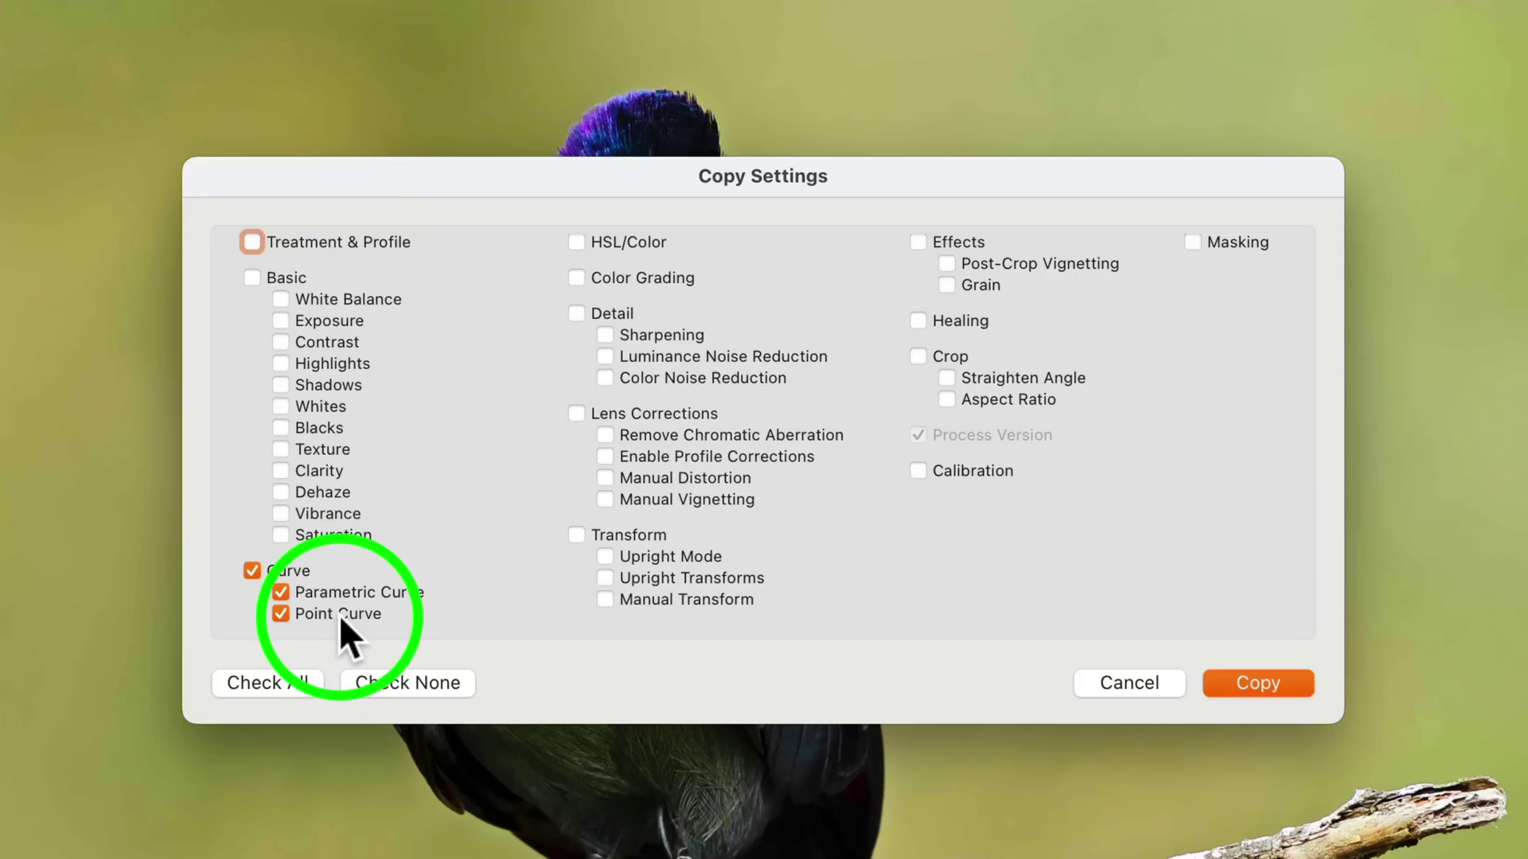
{"action": "left_click", "coordinate": [251, 566]}
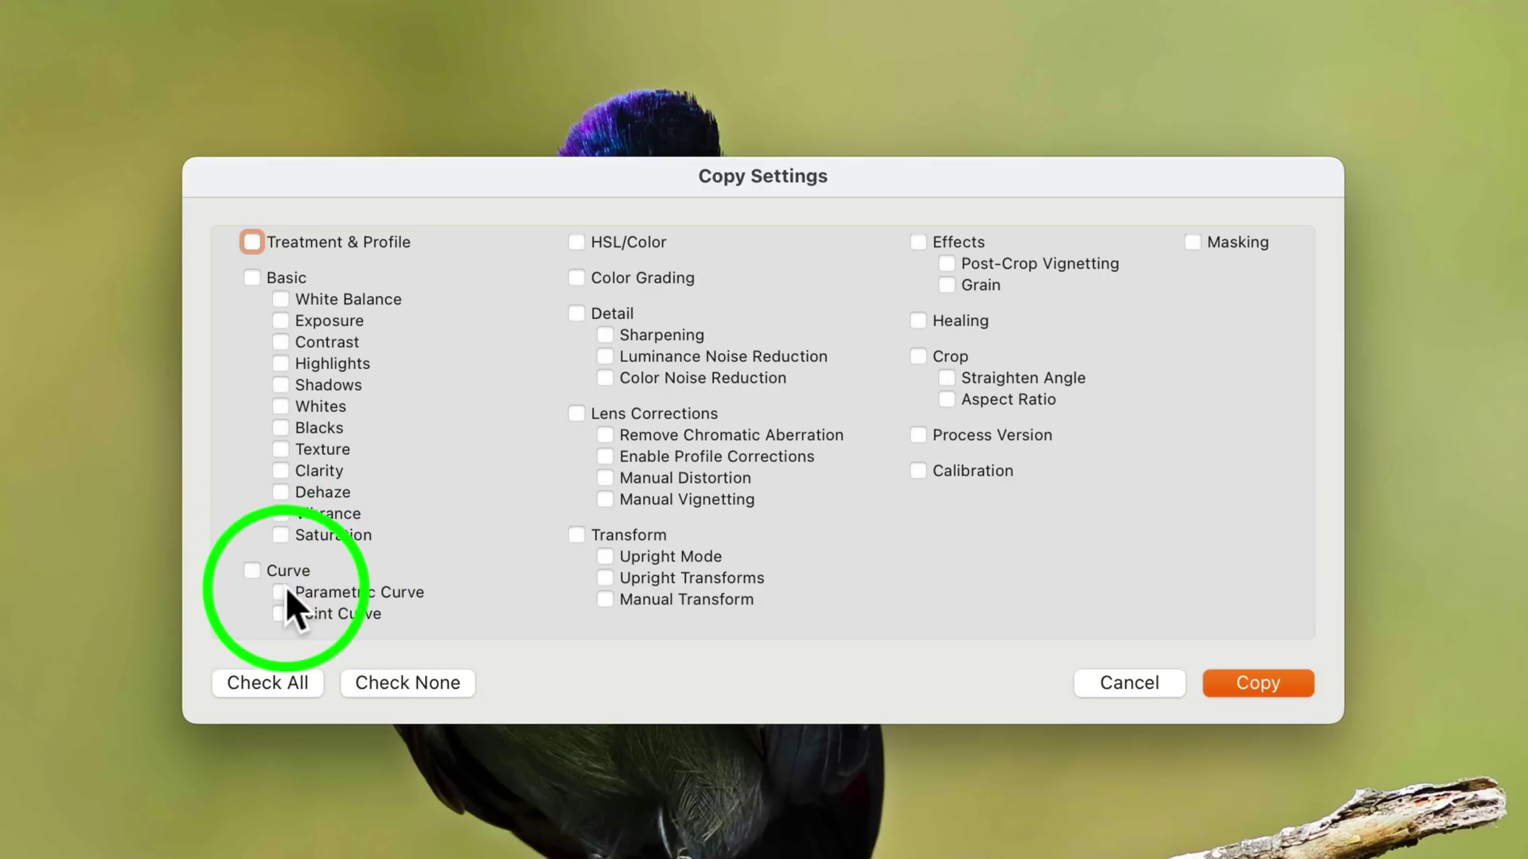
{"action": "left_click", "coordinate": [283, 592]}
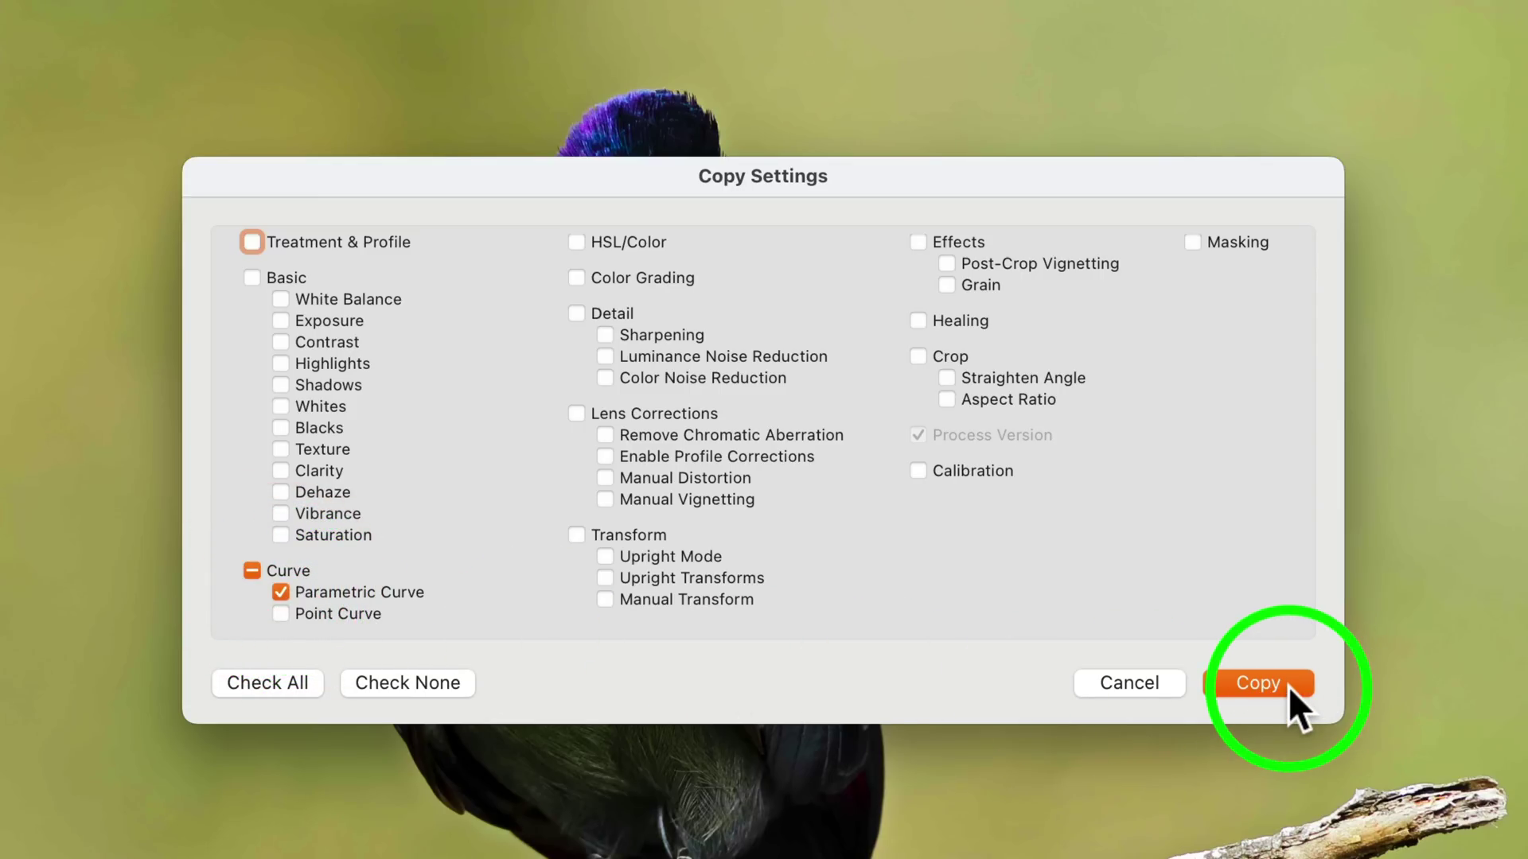
{"action": "left_click", "coordinate": [1156, 682]}
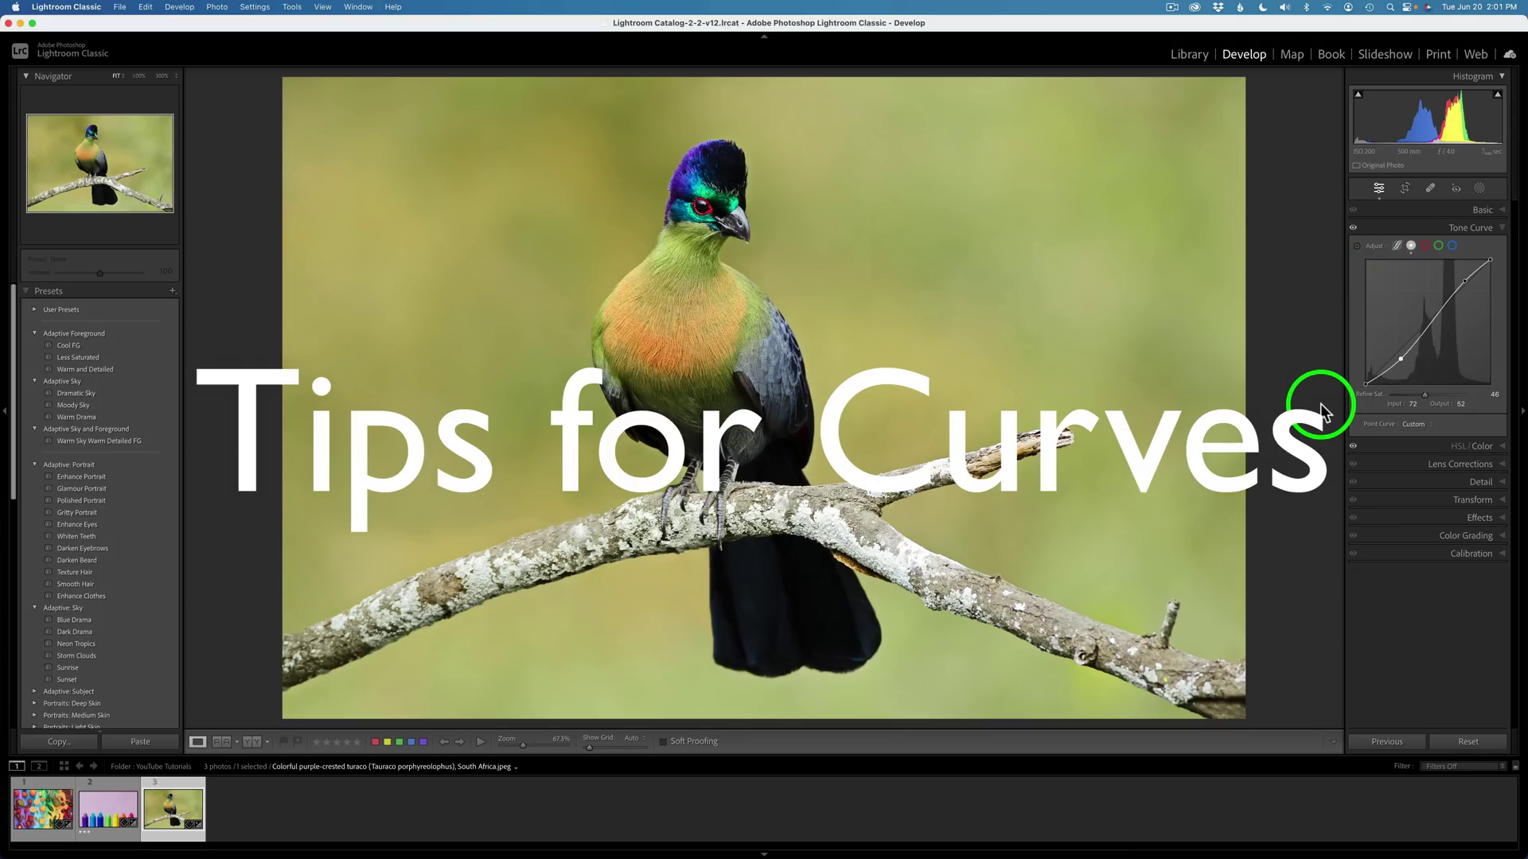
Step: Reset the point curve of the turaco photo to linear
{"action": "left_click_drag", "start_coordinate": [1409, 326], "coordinate": [1400, 359]}
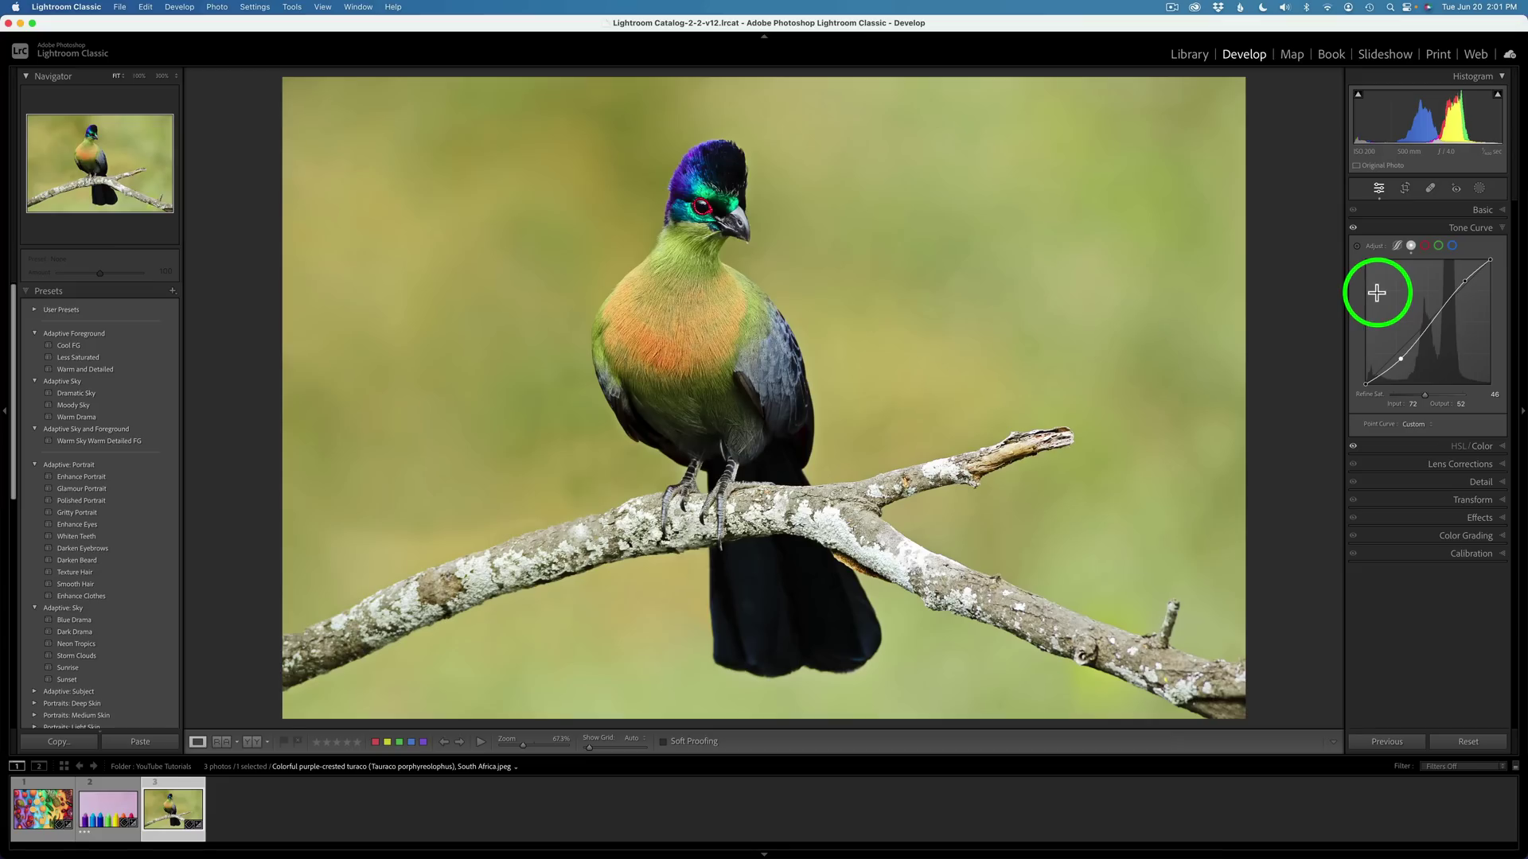
{"action": "key", "text": "alt"}
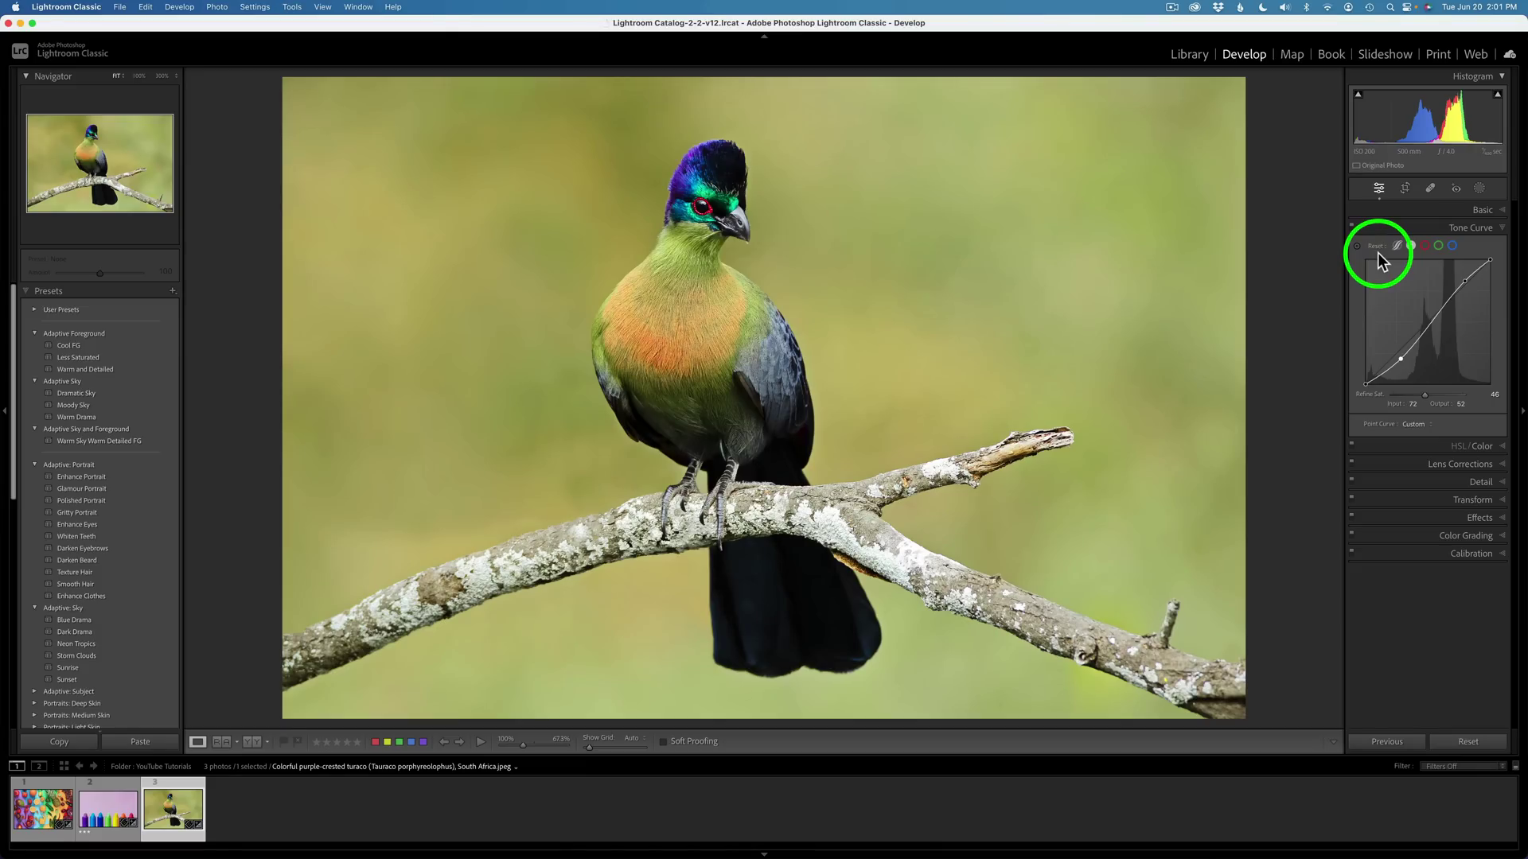
{"action": "key", "text": "alt"}
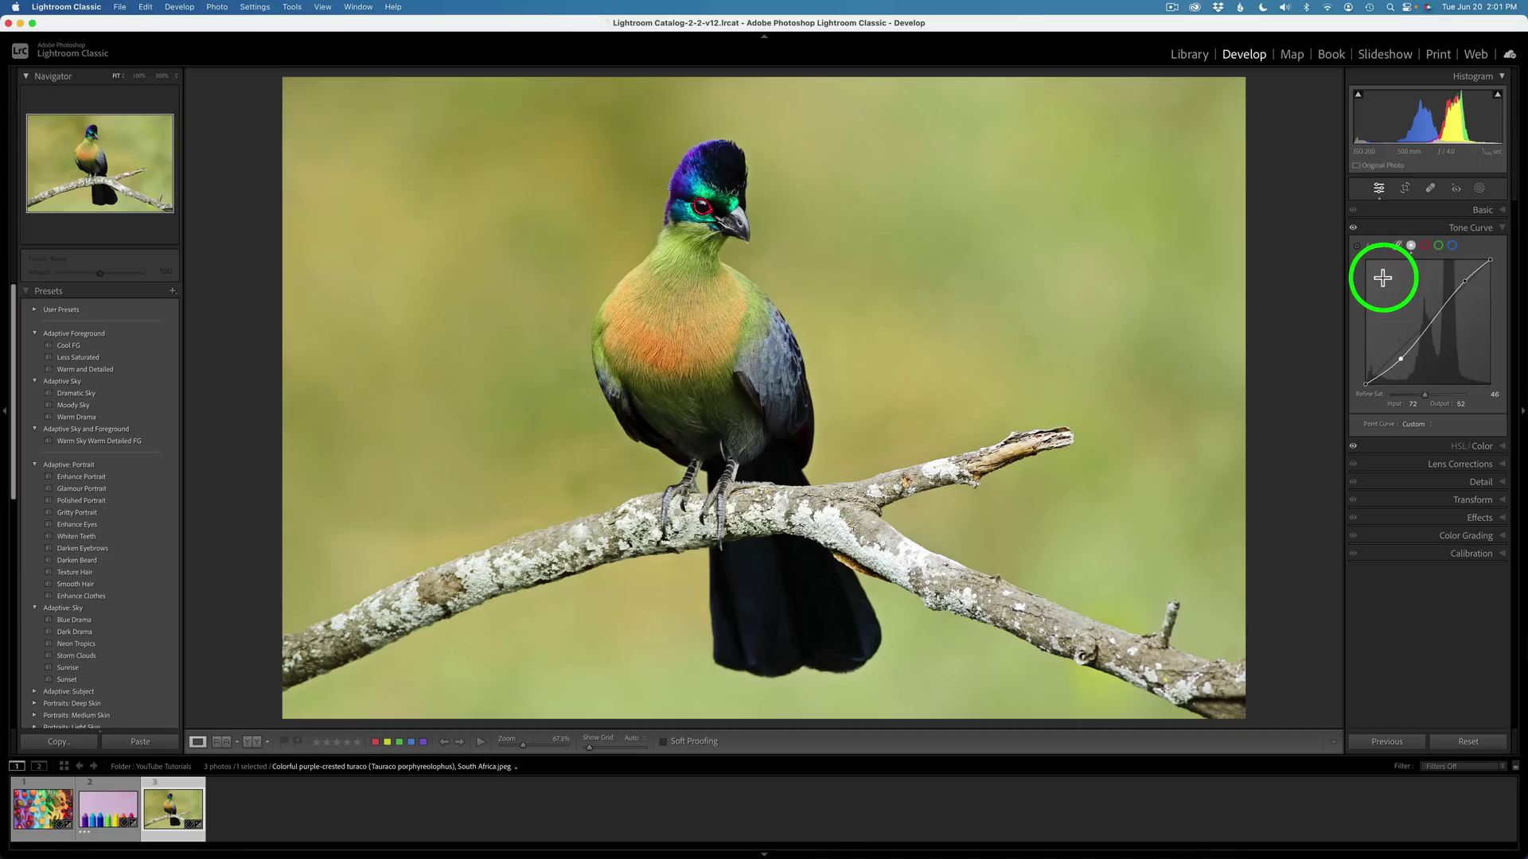
{"action": "double_click", "coordinate": [1375, 246]}
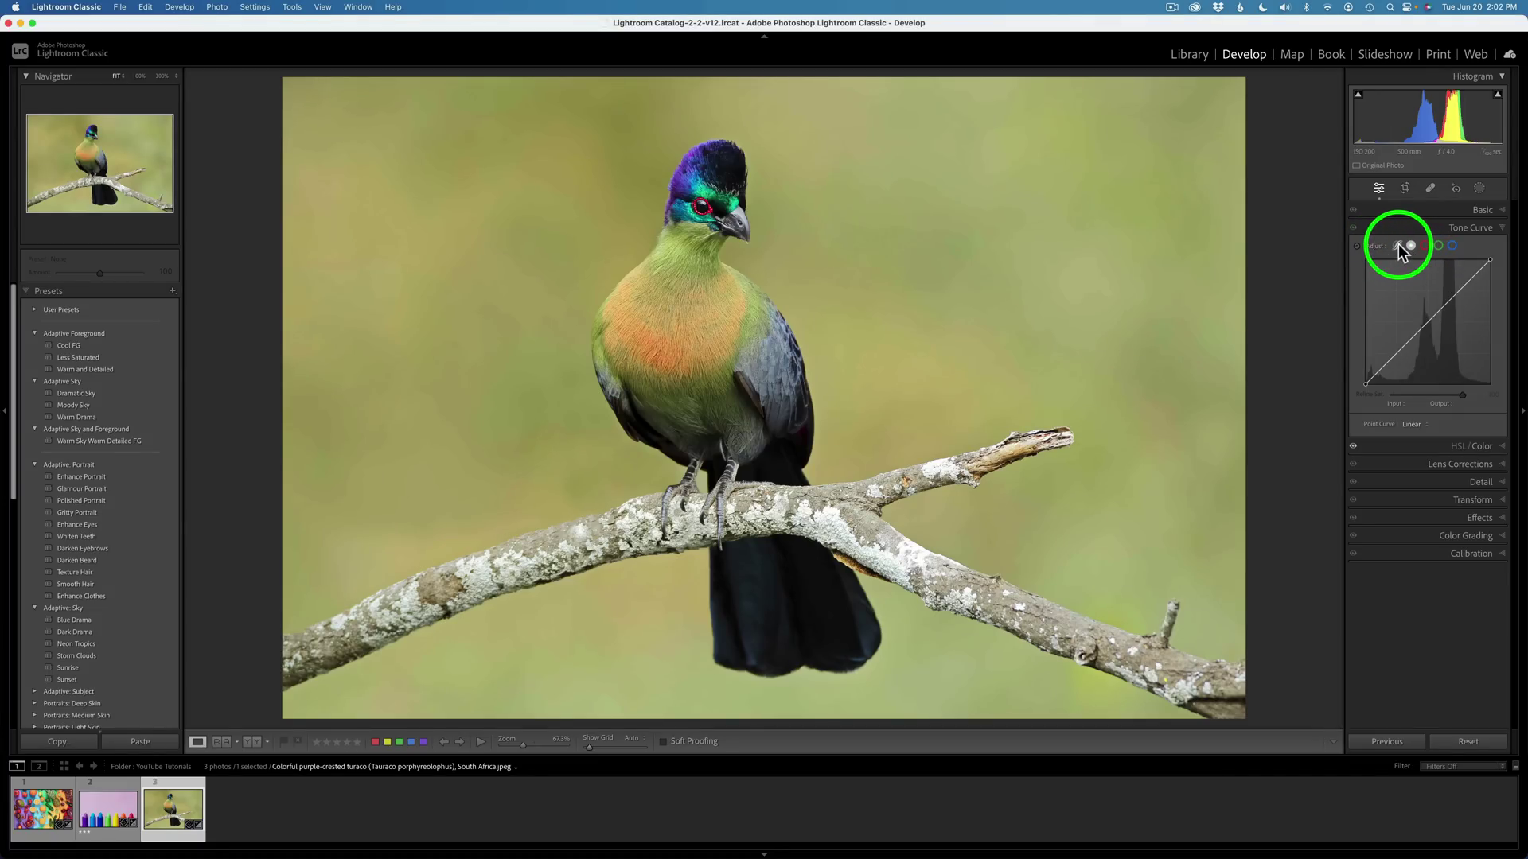
Step: Try the parametric curve with Highlights +47, Lights -40 and Darks +43, and reset all its regions
{"action": "left_click", "coordinate": [1397, 245]}
{"action": "mouse_move", "coordinate": [1432, 420]}
{"action": "left_mouse_down"}
{"action": "mouse_move", "coordinate": [1450, 422]}
{"action": "mouse_move", "coordinate": [1411, 432]}
{"action": "mouse_move", "coordinate": [1447, 445]}
{"action": "left_mouse_up"}
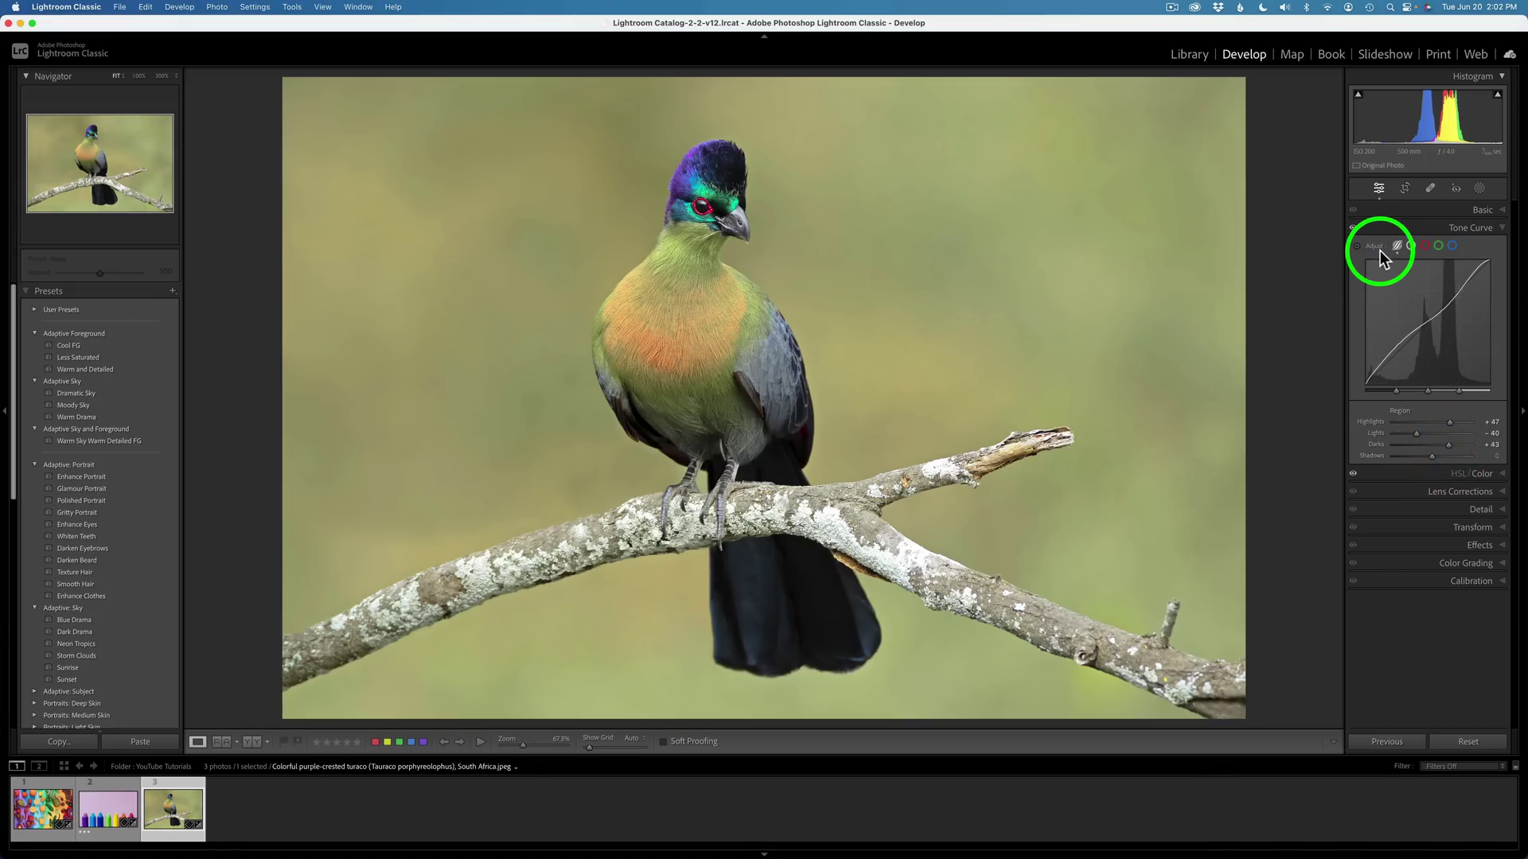
{"action": "key", "text": "alt"}
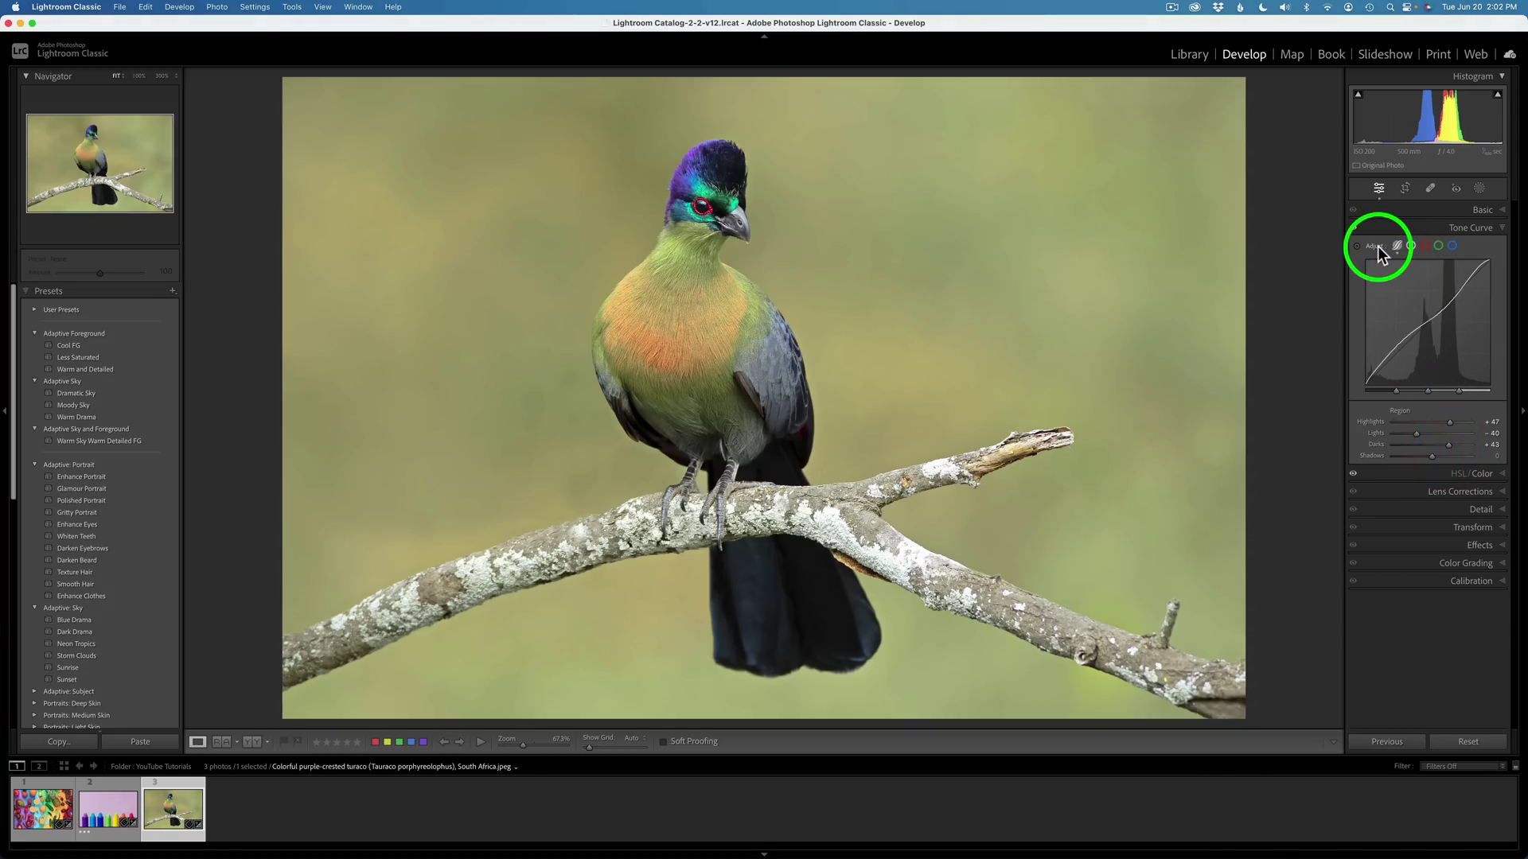
{"action": "left_click", "coordinate": [1377, 246], "text": "alt"}
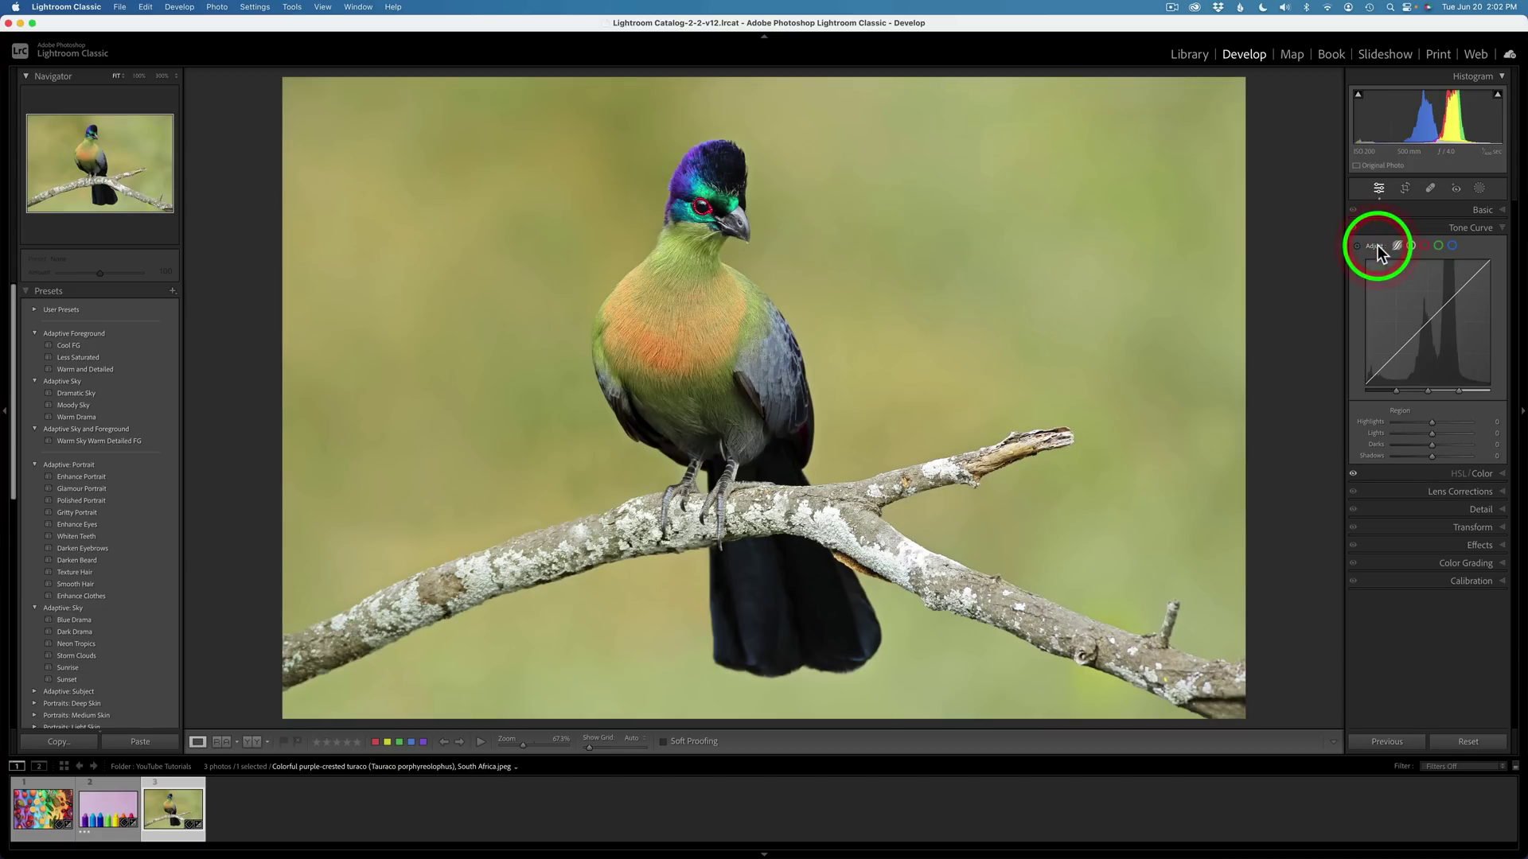
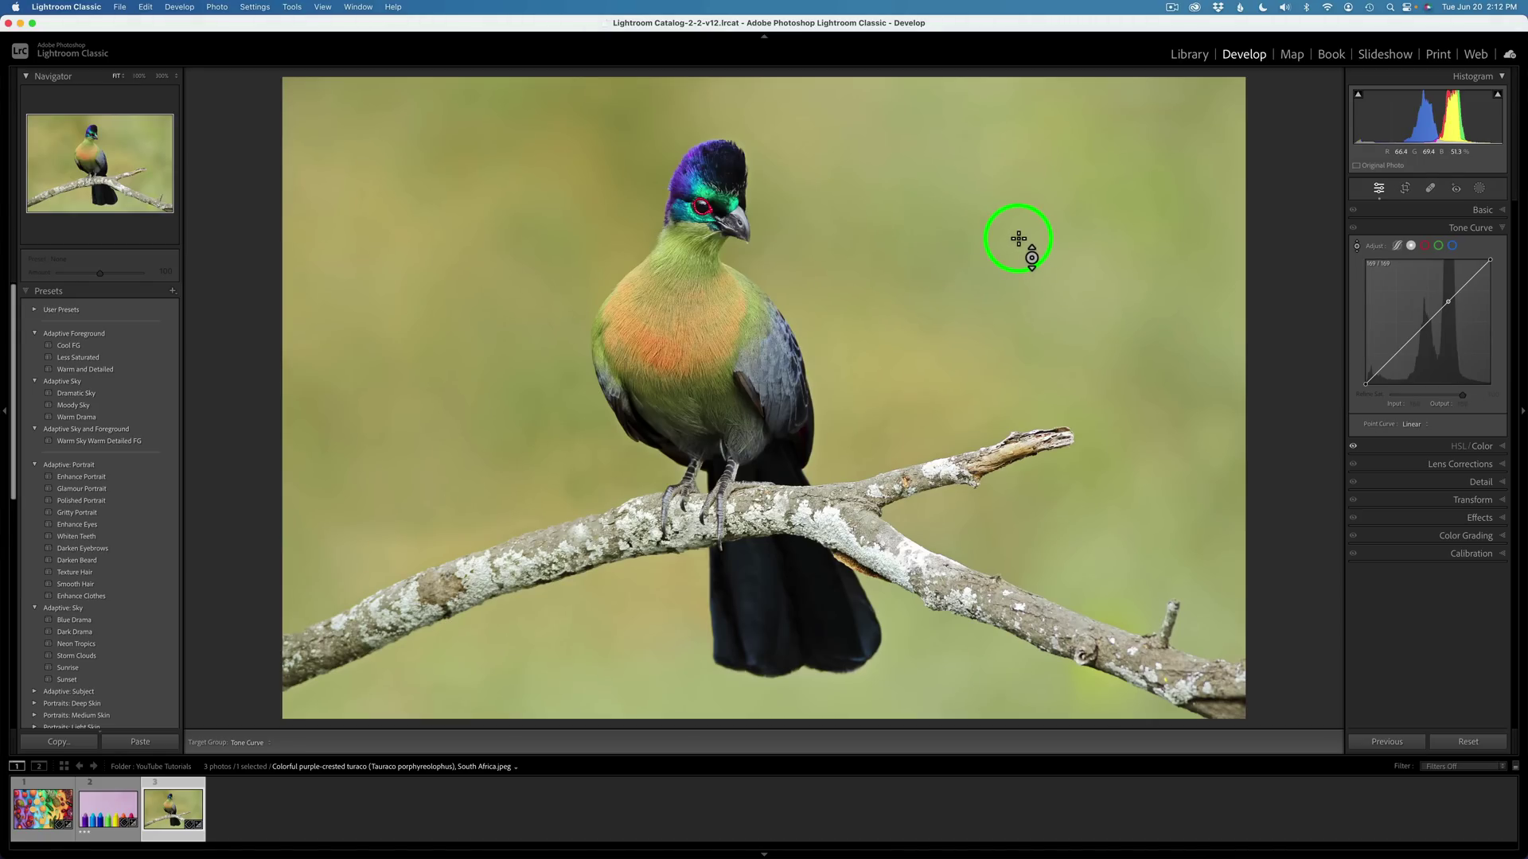
Step: Add three points to the point curve by sampling the green background, the dark tail and the bird's belly with the targeted adjustment tool
{"action": "left_click", "coordinate": [1450, 303]}
{"action": "left_click", "coordinate": [826, 615]}
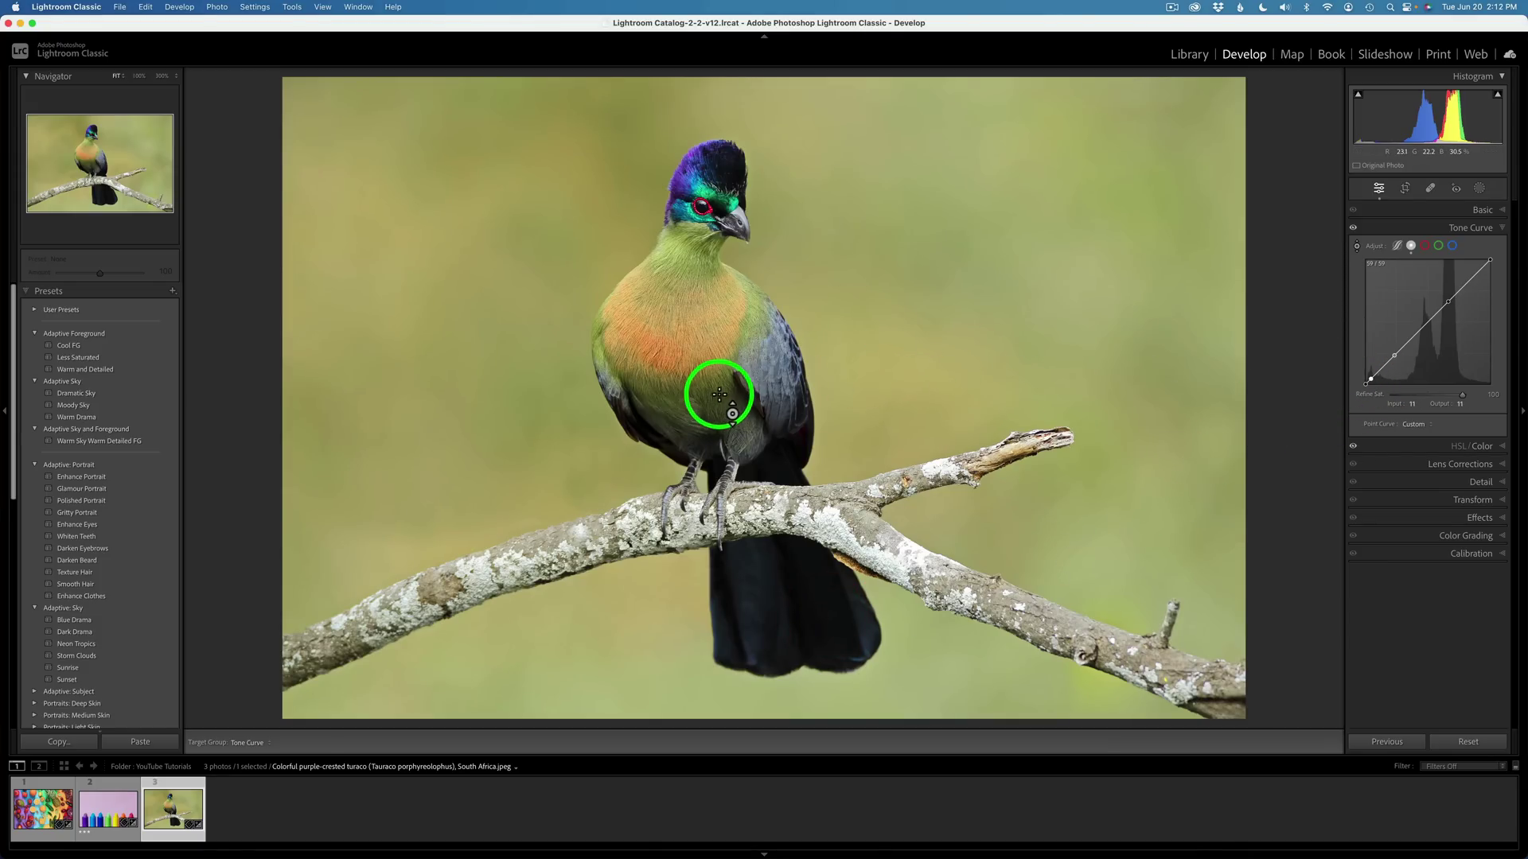
{"action": "left_click", "coordinate": [677, 391]}
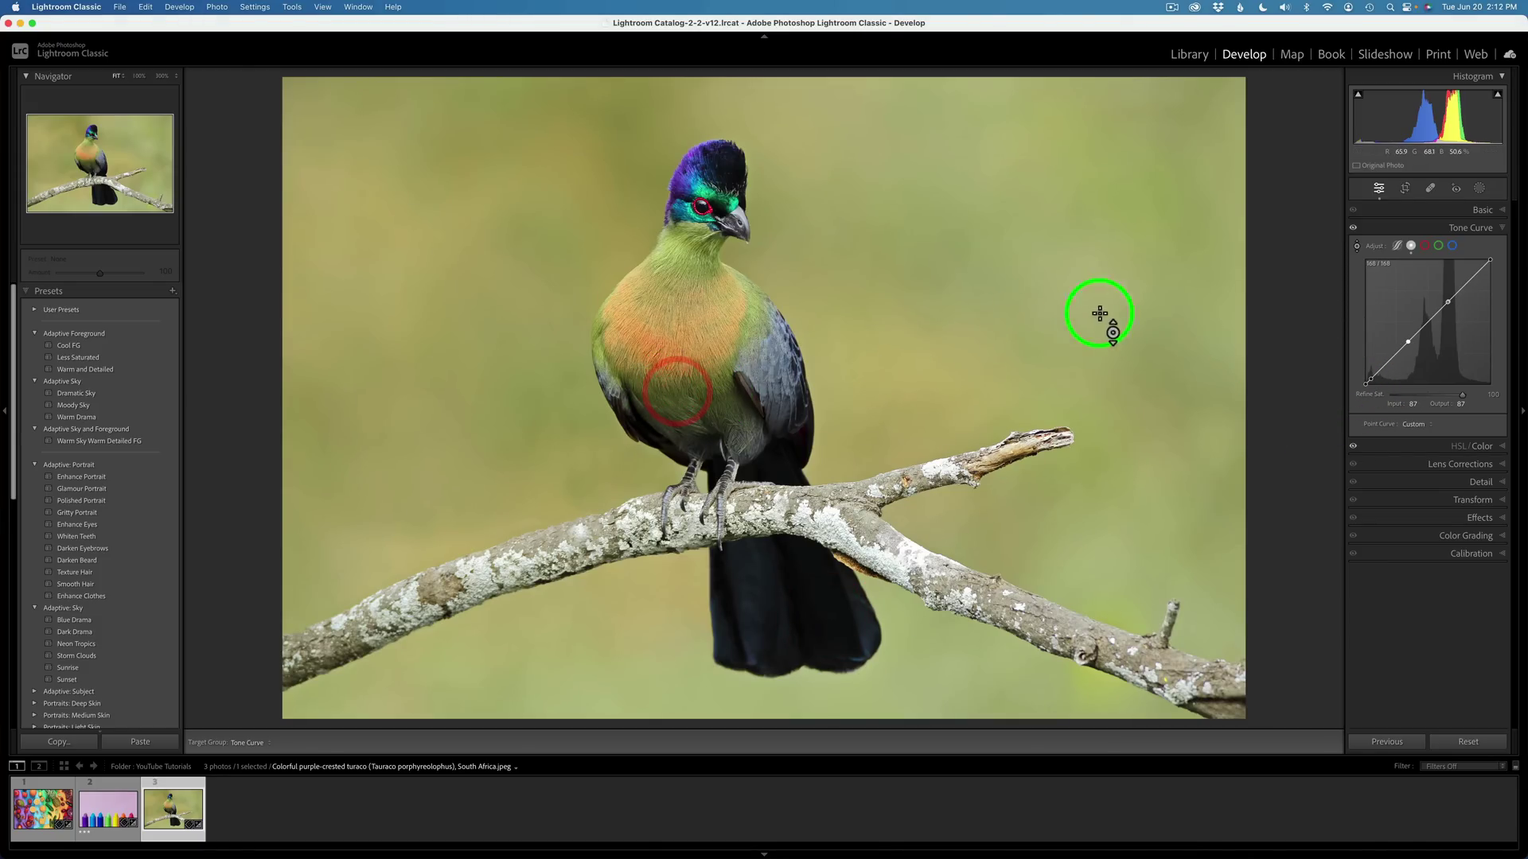
Step: Try reshaping the sampled points, with the background point at 171/157 and the shadow point at 13/18, and reset the point curve
{"action": "left_click_drag", "start_coordinate": [1408, 329], "coordinate": [1448, 307]}
{"action": "key", "text": "t"}
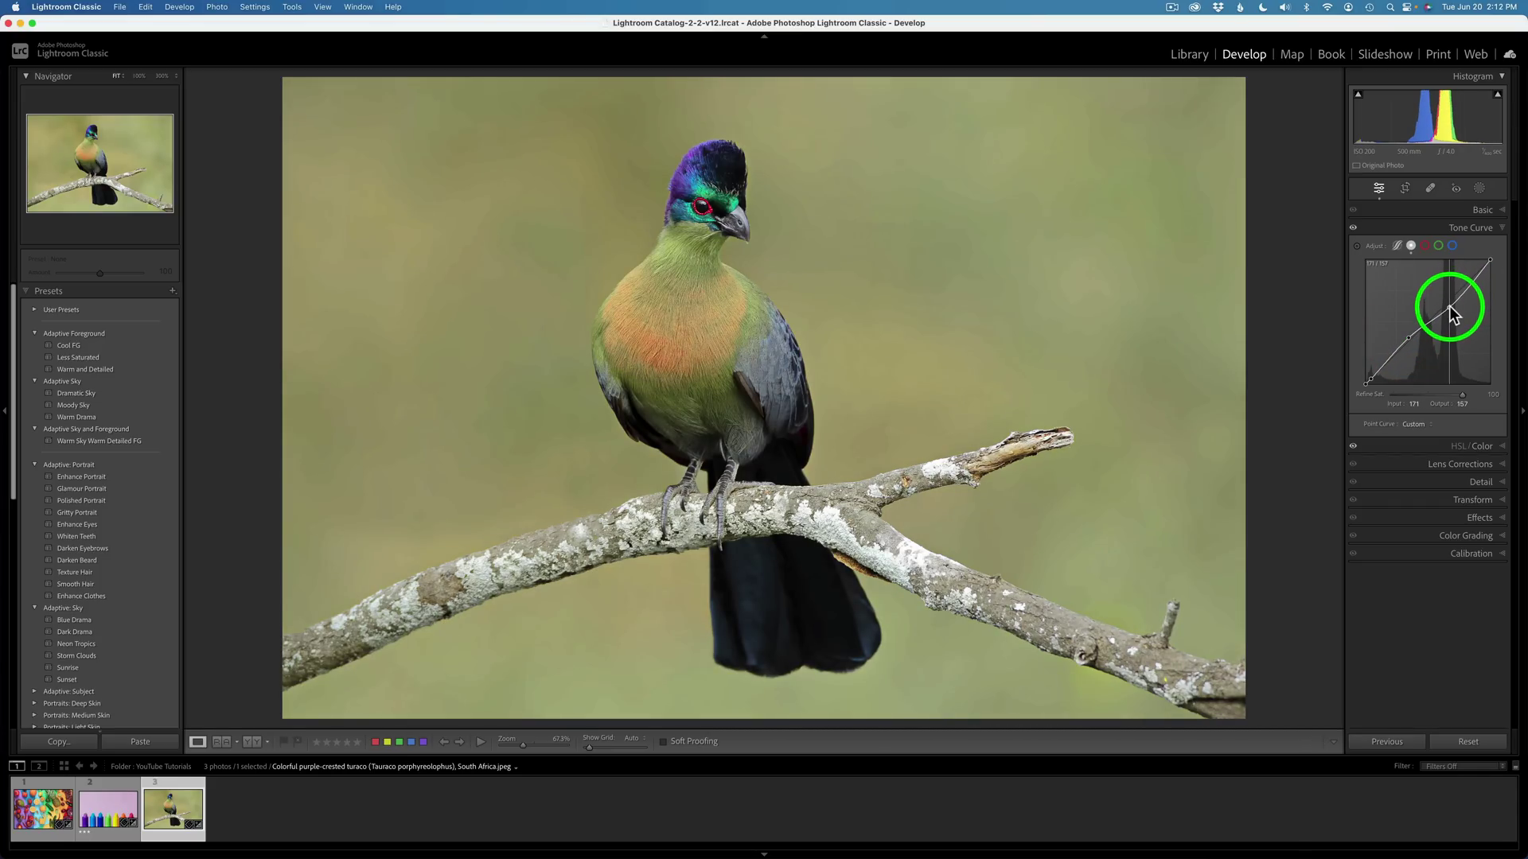
{"action": "left_click", "coordinate": [1369, 379]}
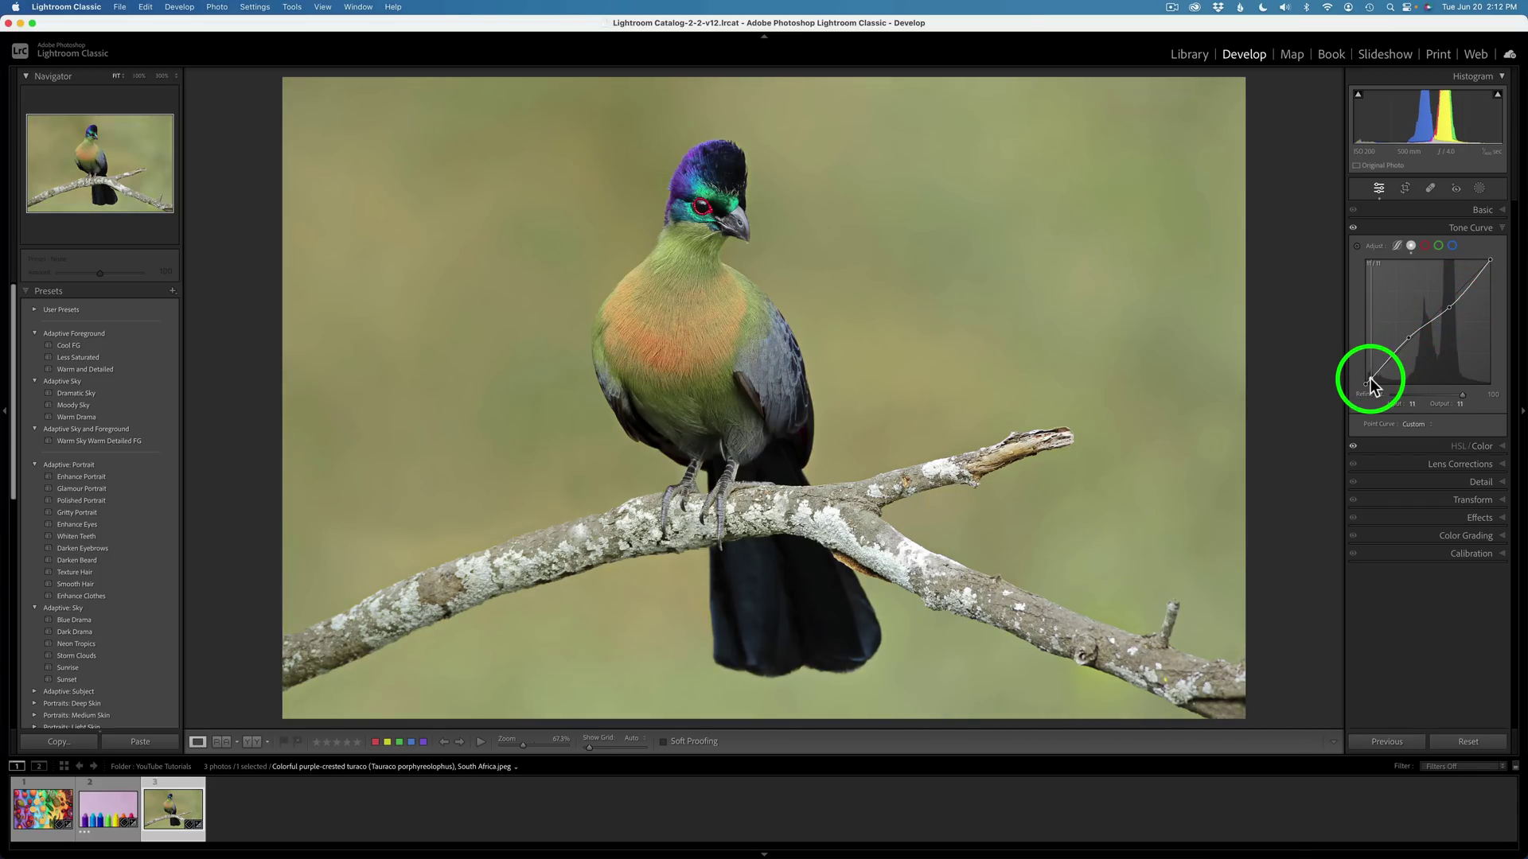
{"action": "left_click_drag", "start_coordinate": [1369, 379], "coordinate": [1370, 375]}
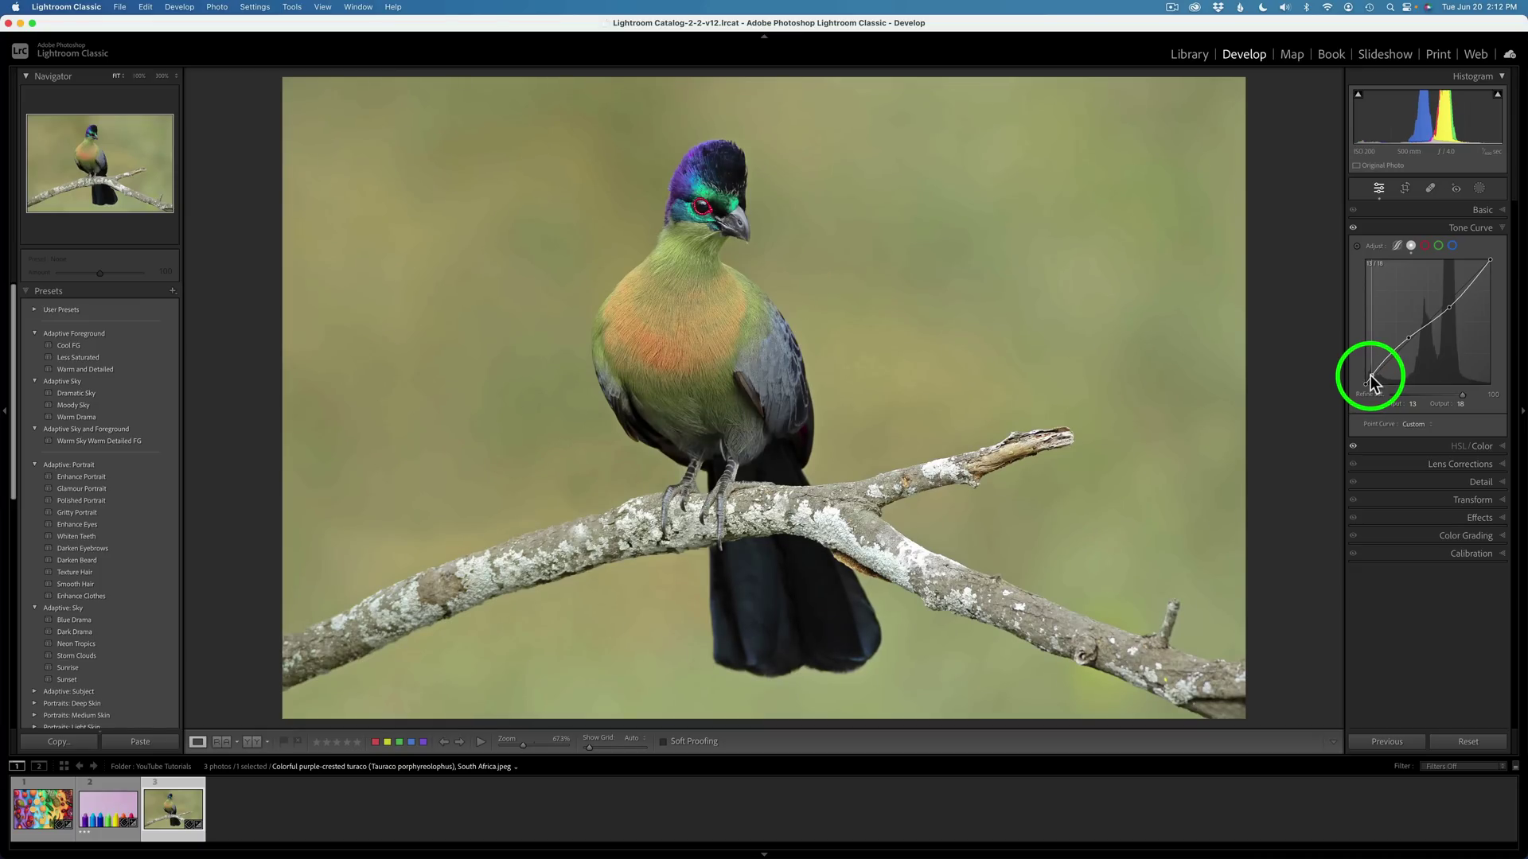
{"action": "double_click", "coordinate": [1377, 248]}
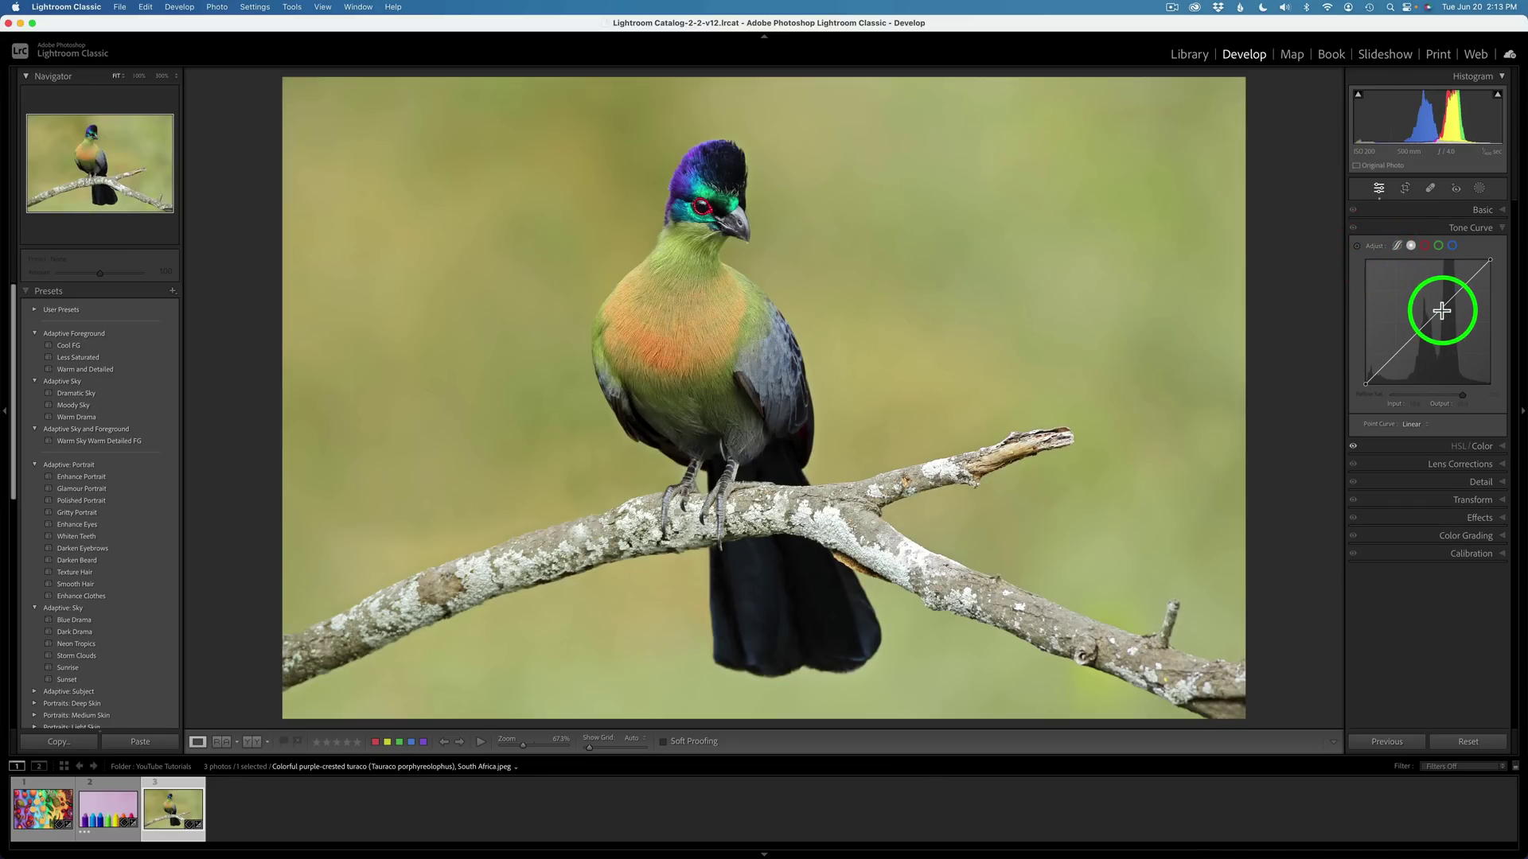
Step: Darken the green background through the point curve with the targeted adjustment tool directly on the photo
{"action": "left_click", "coordinate": [1358, 246]}
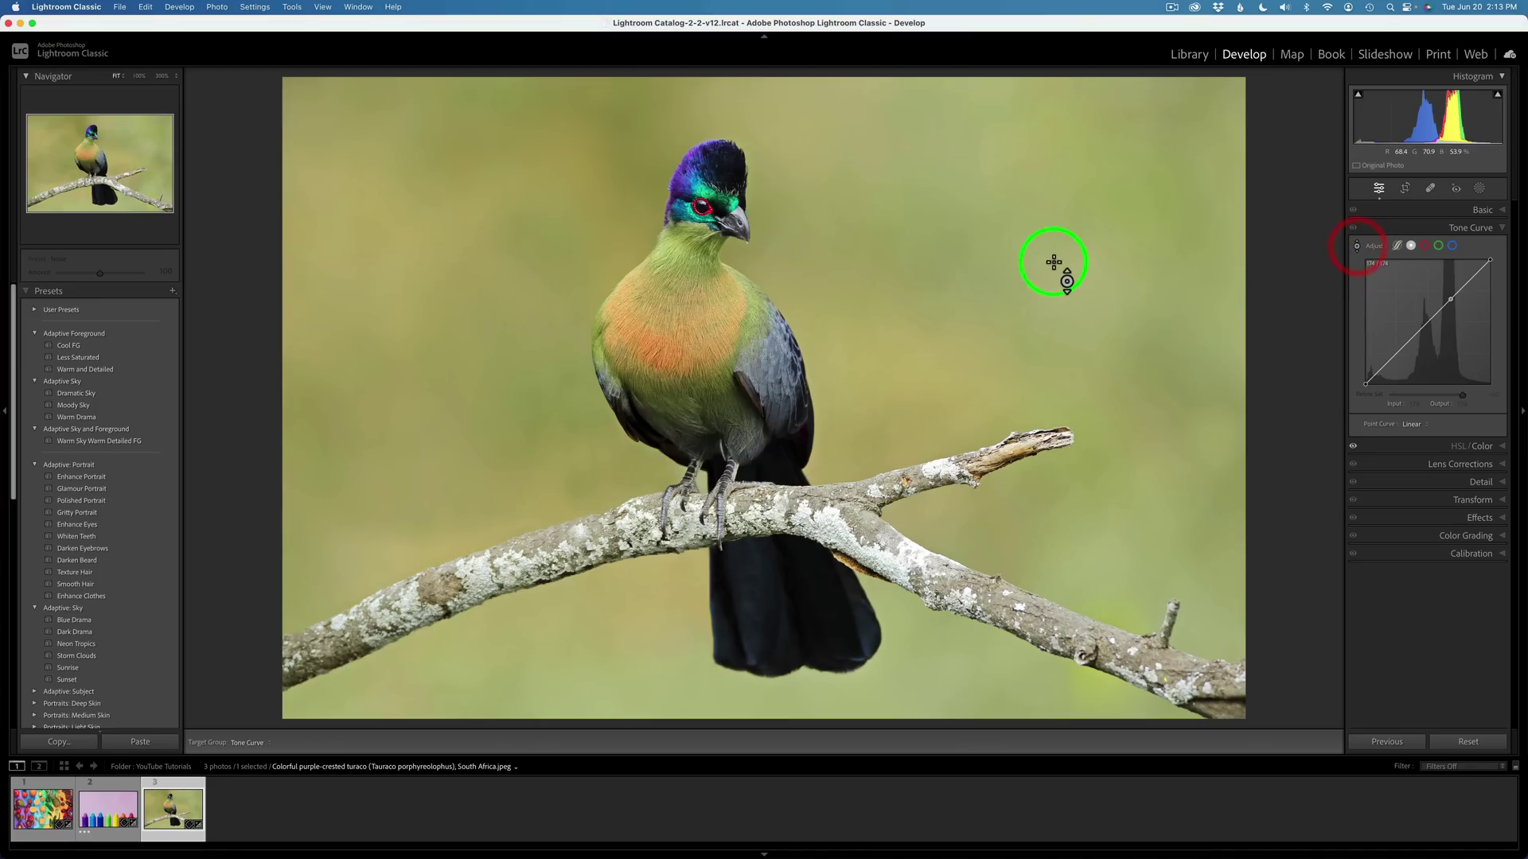
{"action": "left_click", "coordinate": [1003, 273]}
{"action": "left_click_drag", "start_coordinate": [1003, 273], "coordinate": [1003, 324]}
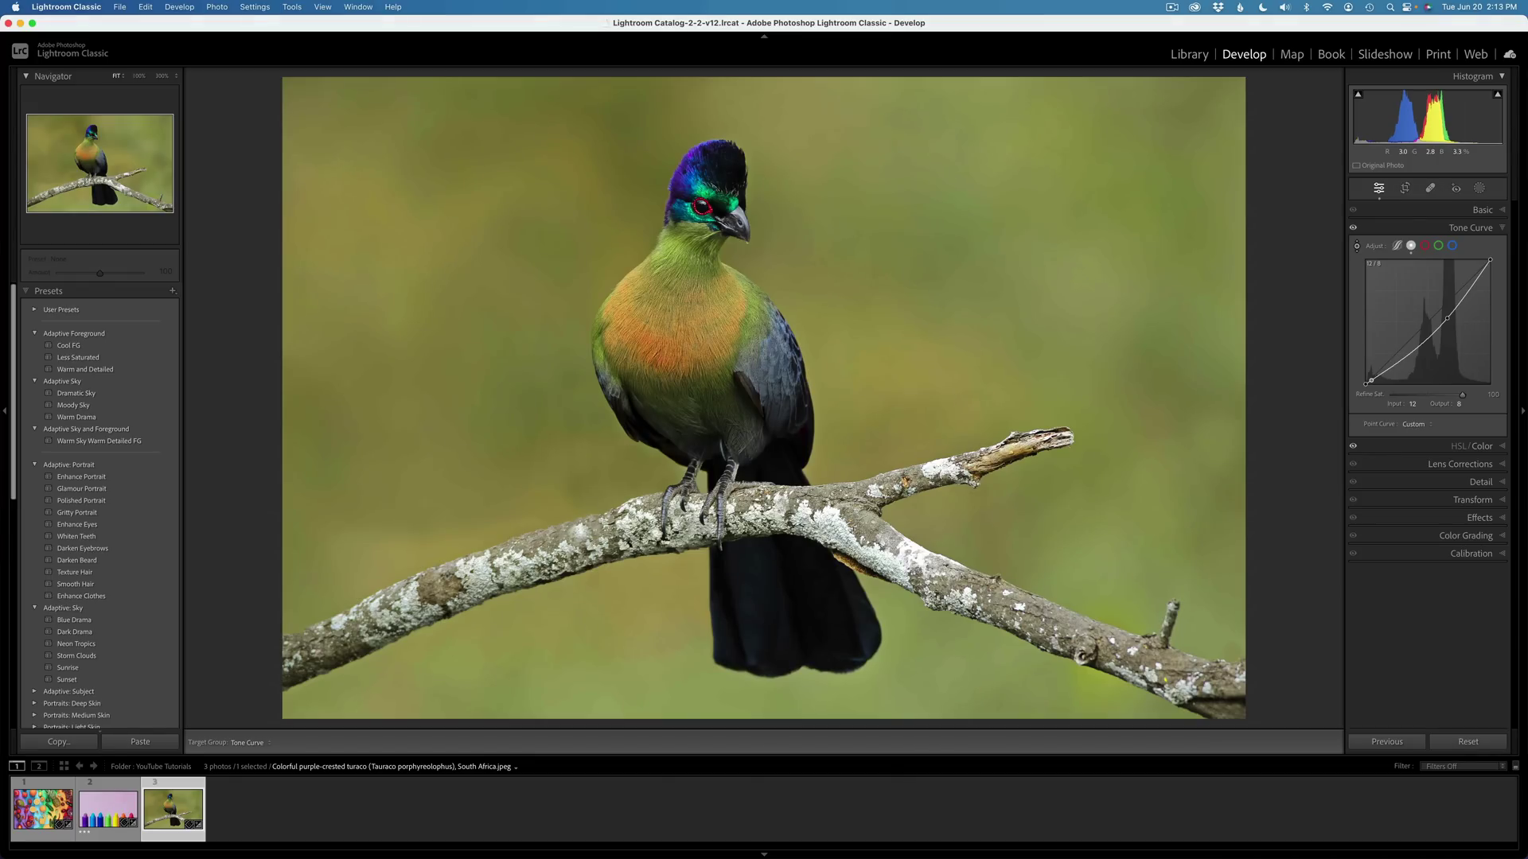
Step: Add a tail shadow point raised to output 11 at input 12, and a point sampled from the breast at 95/73
{"action": "key", "text": "Up"}
{"action": "key", "text": "Up"}
{"action": "key", "text": "Up"}
{"action": "left_click", "coordinate": [823, 615]}
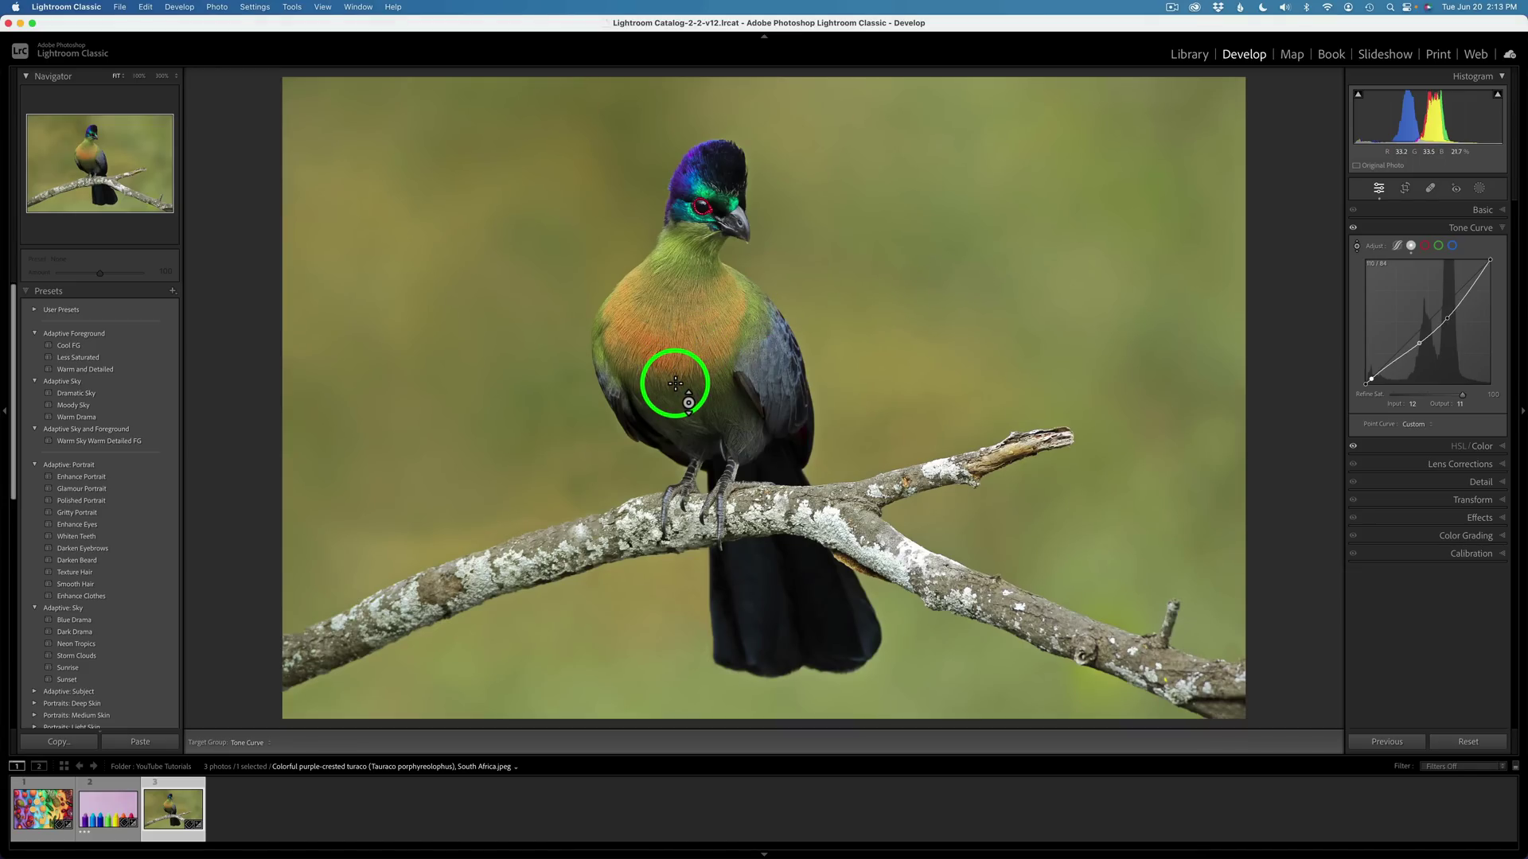
{"action": "left_click", "coordinate": [676, 383]}
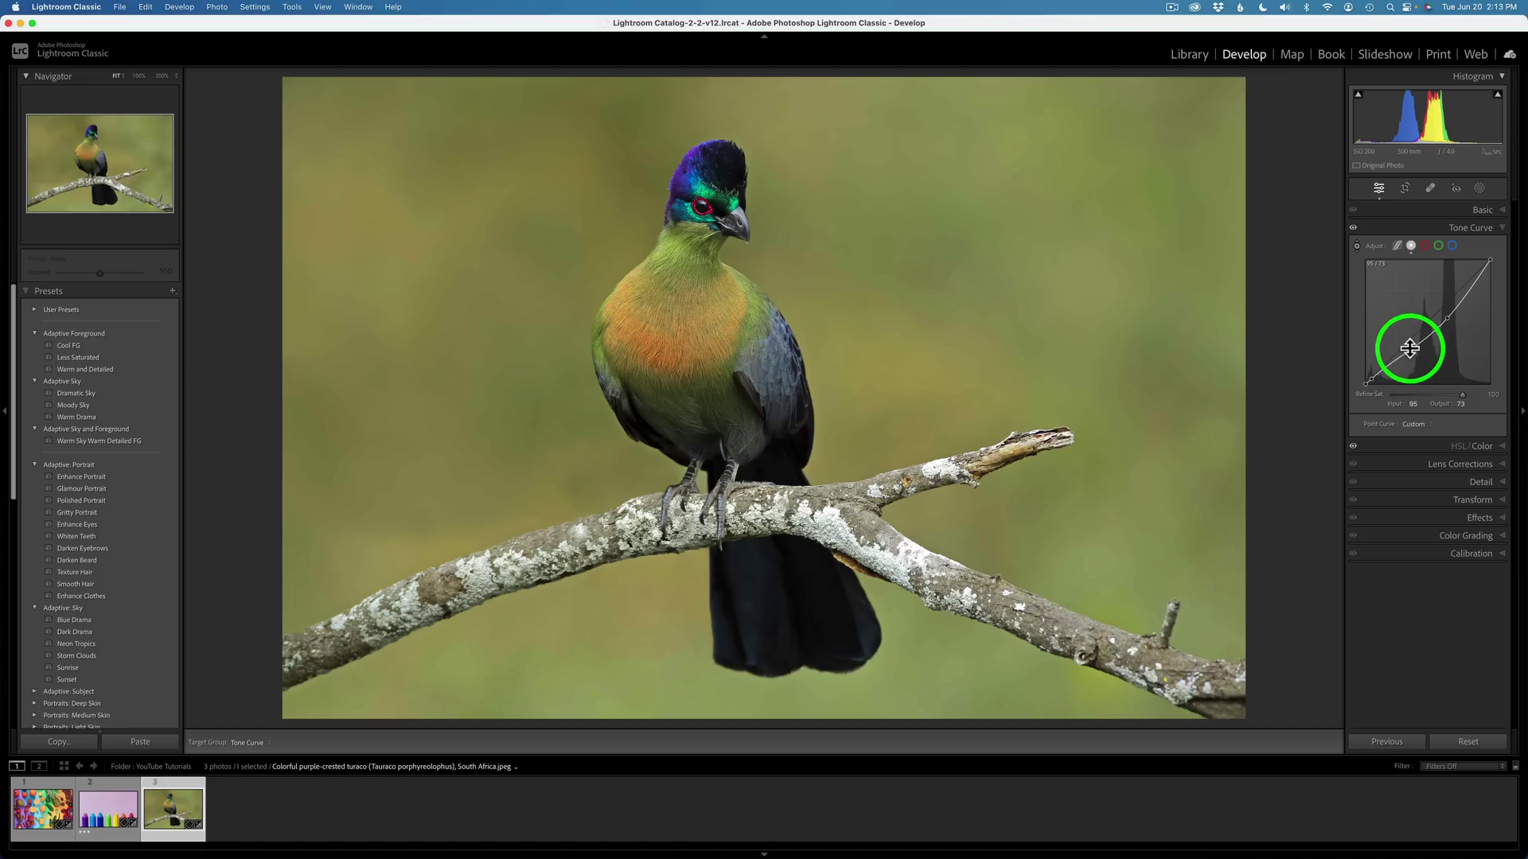
Step: Reset the point curve, build an S-curve with points at 168/189 and 72/52, and set Refine Saturation to 34
{"action": "left_click", "coordinate": [1375, 245]}
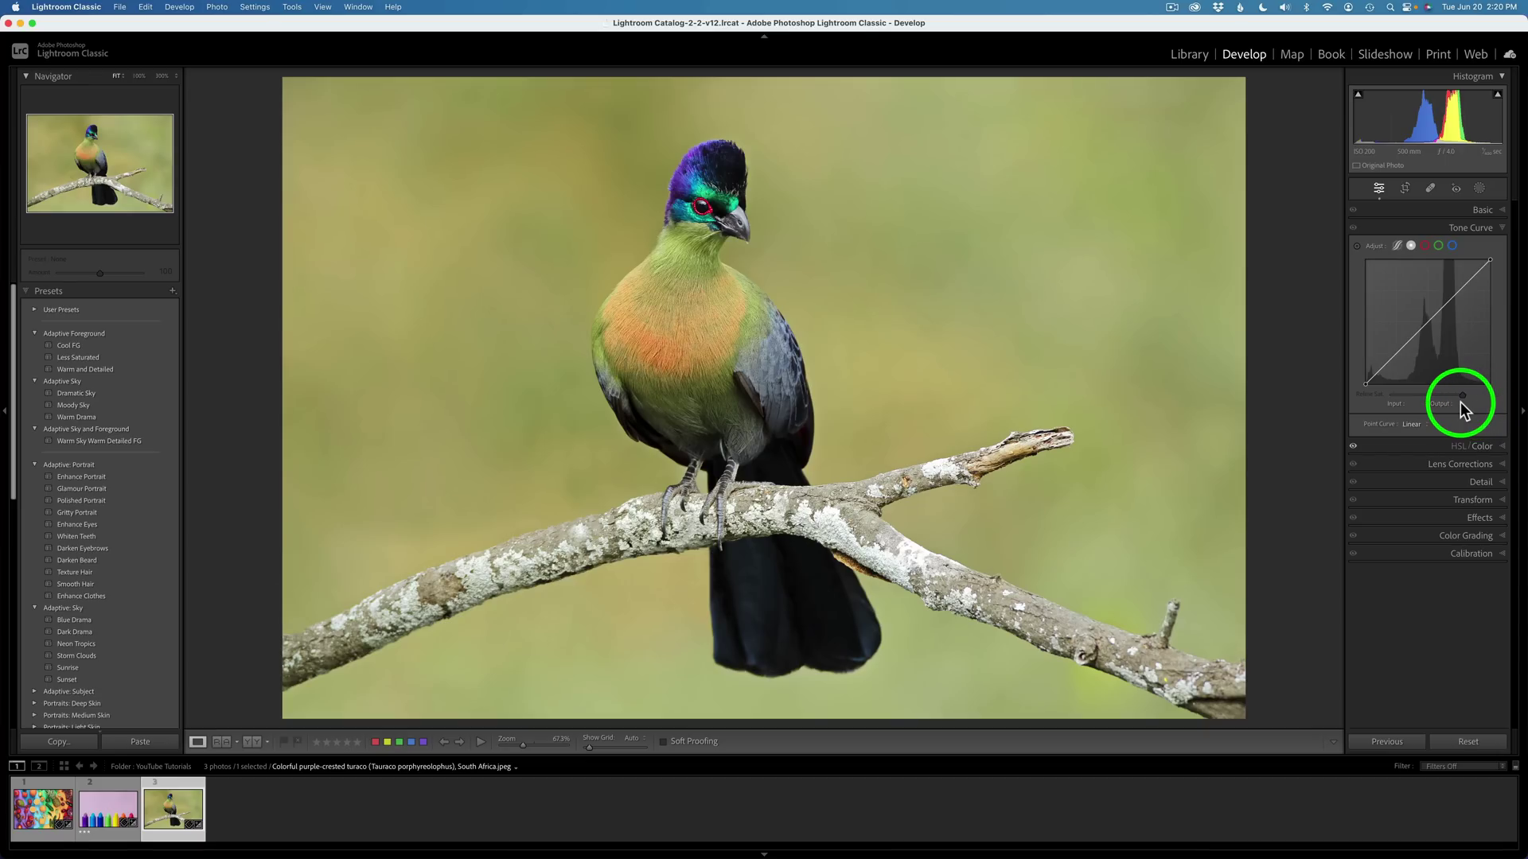
{"action": "left_click_drag", "start_coordinate": [1447, 301], "coordinate": [1447, 292]}
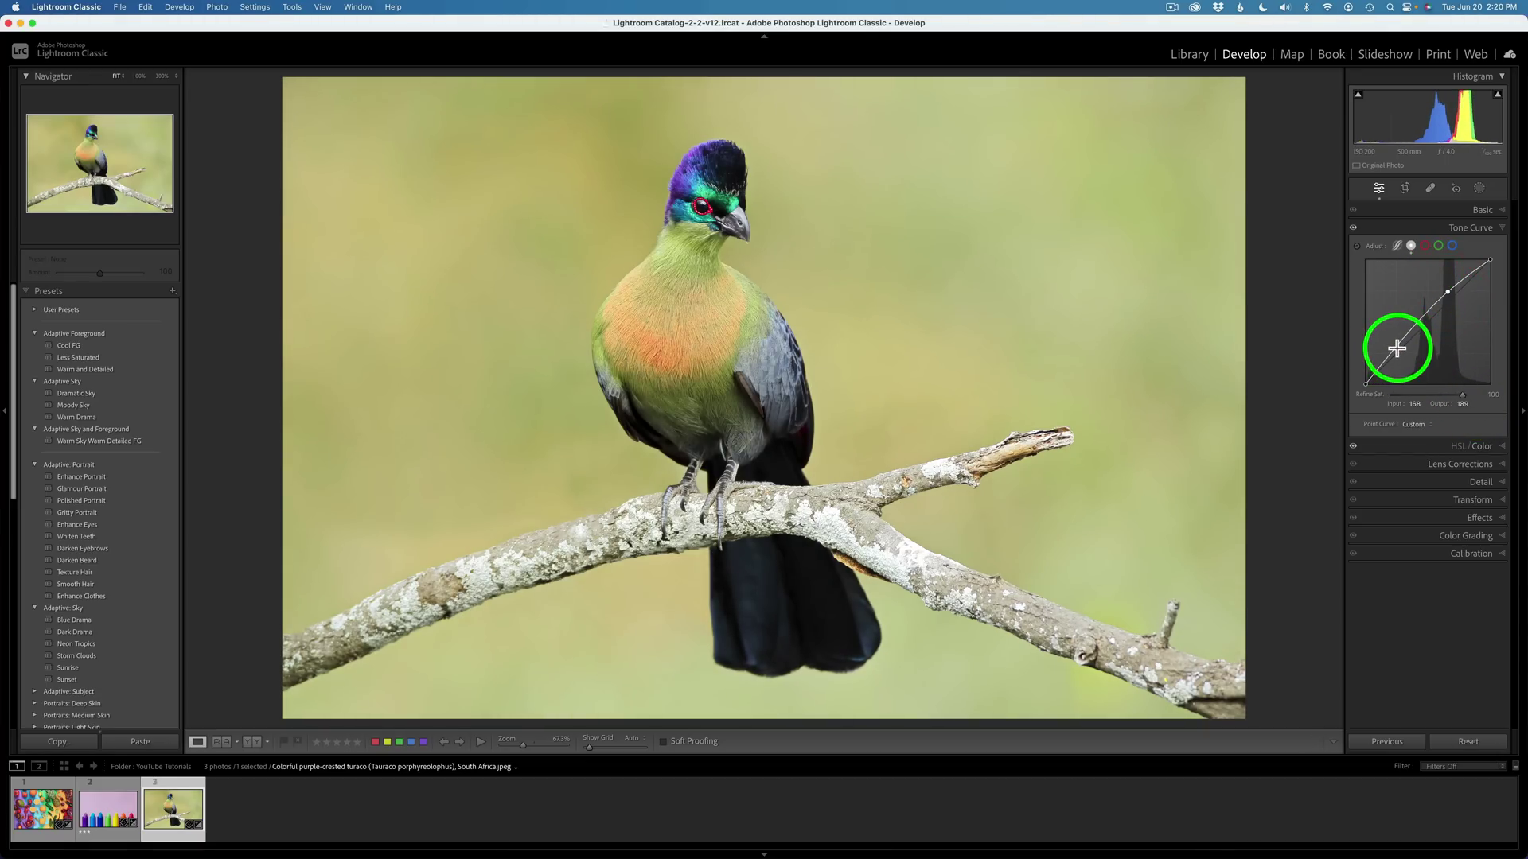
{"action": "left_click_drag", "start_coordinate": [1394, 344], "coordinate": [1400, 359]}
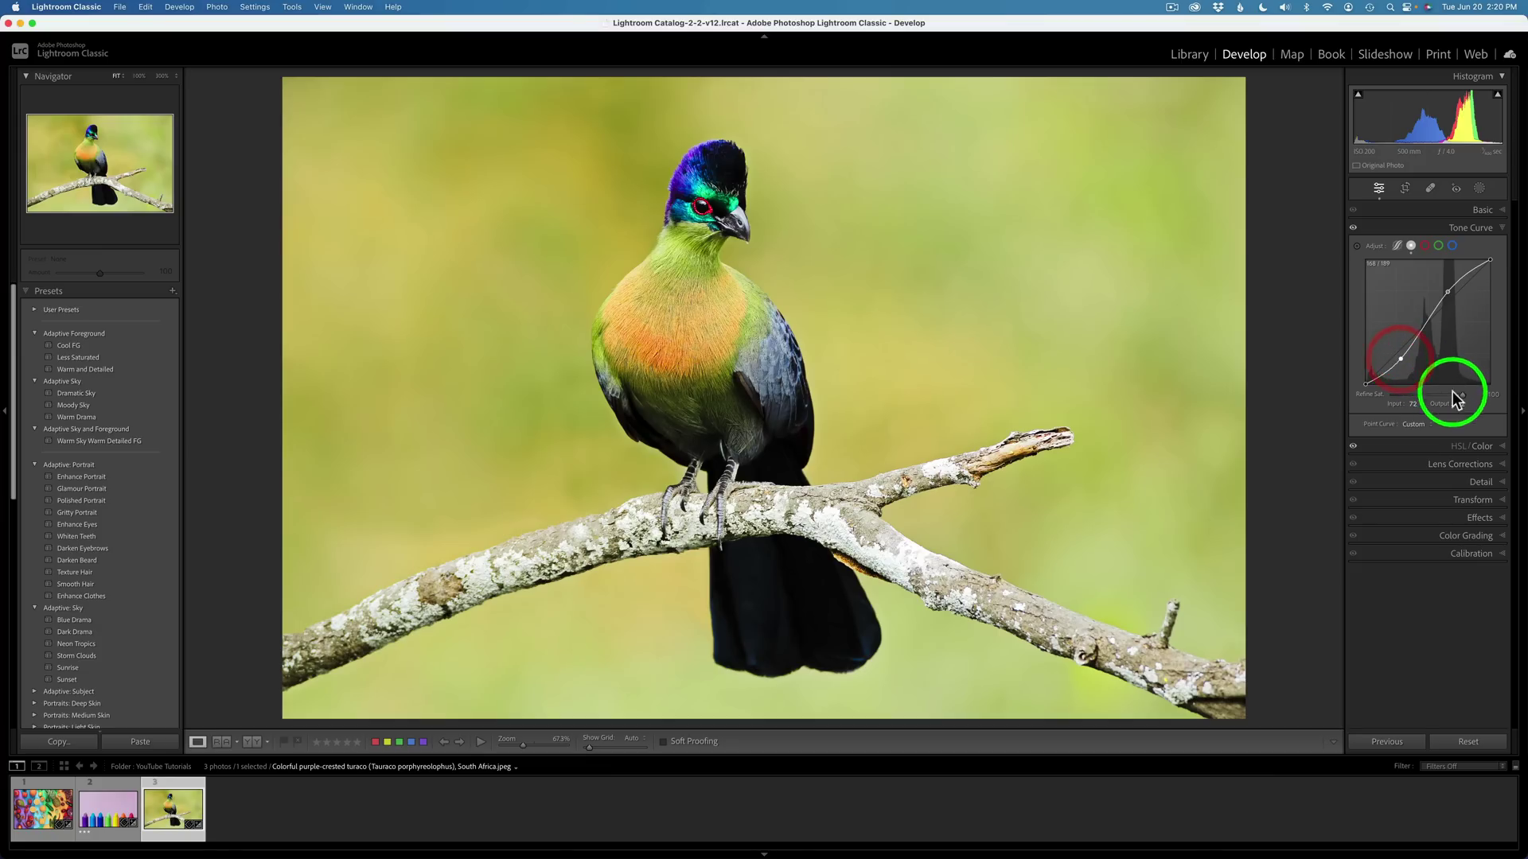
{"action": "left_click_drag", "start_coordinate": [1461, 396], "coordinate": [1416, 391]}
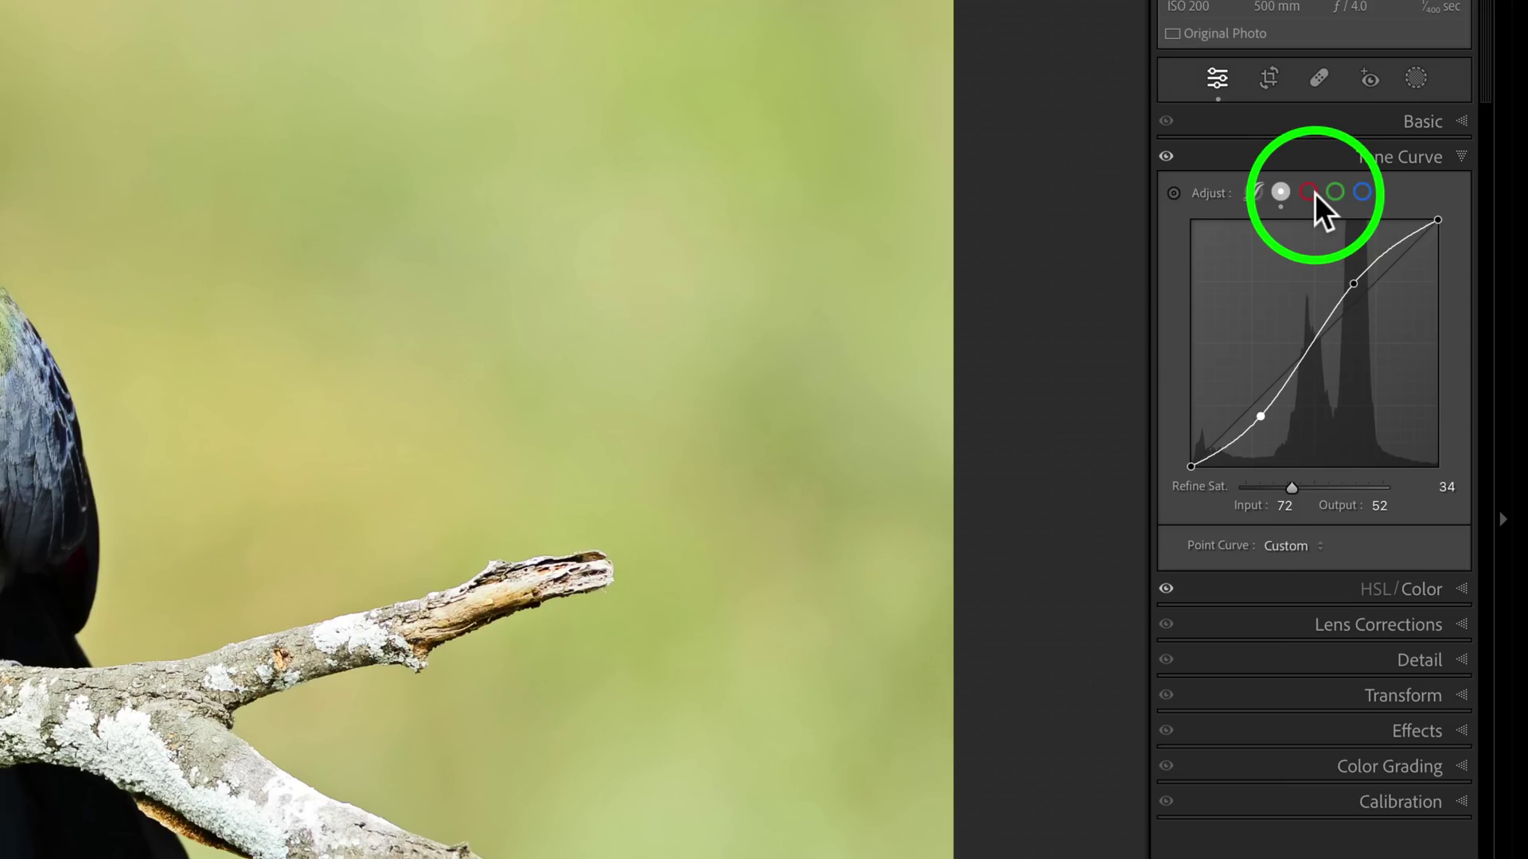
Step: Try a red curve point at 126/137 and a blue curve point at 138/124, and reset all tone curve channels
{"action": "left_click", "coordinate": [1309, 193]}
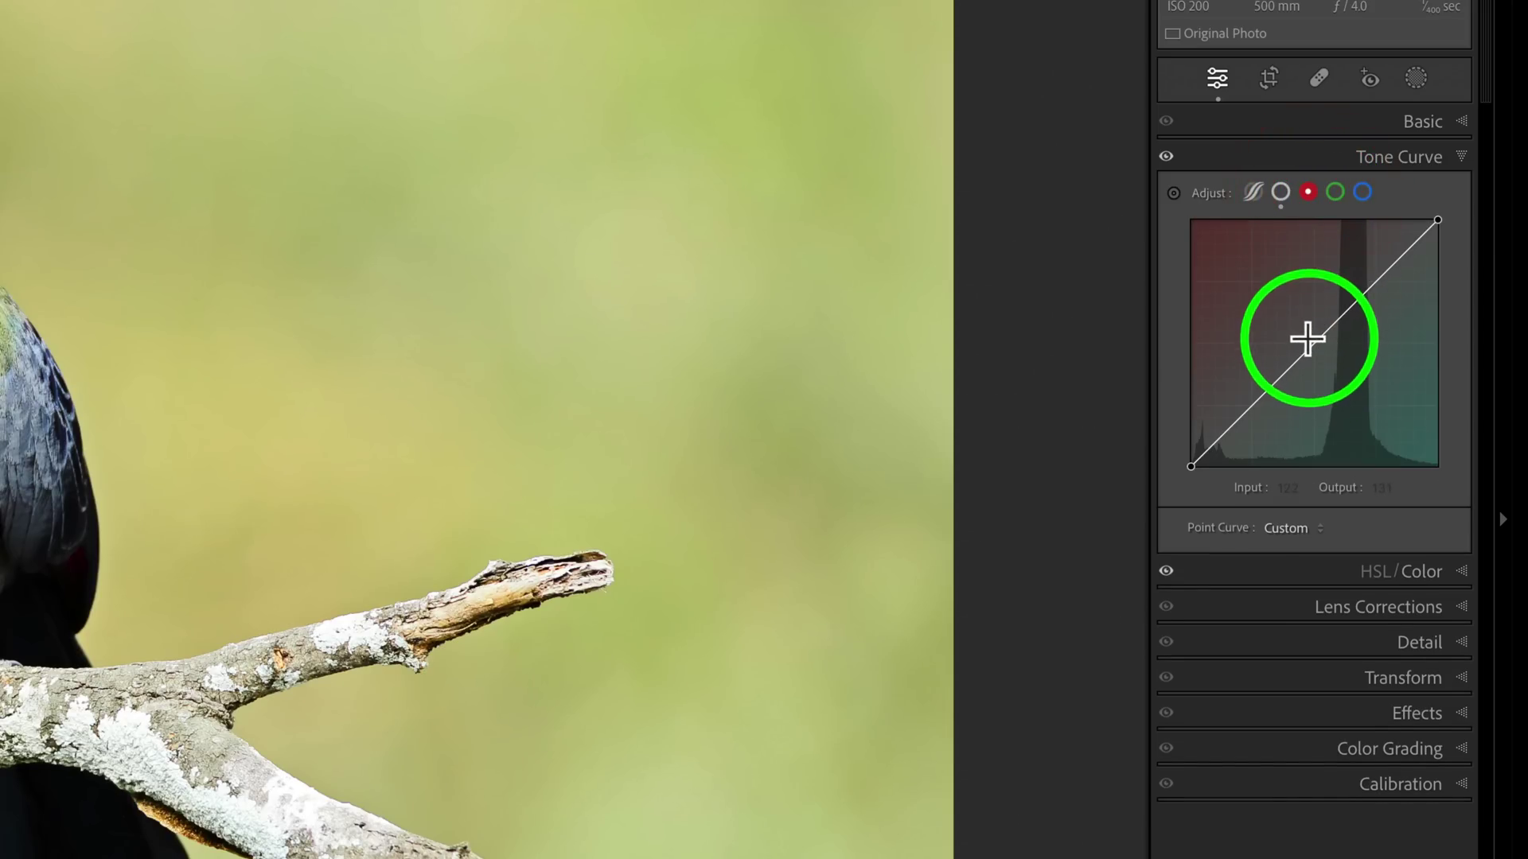
{"action": "left_click_drag", "start_coordinate": [1311, 341], "coordinate": [1312, 332]}
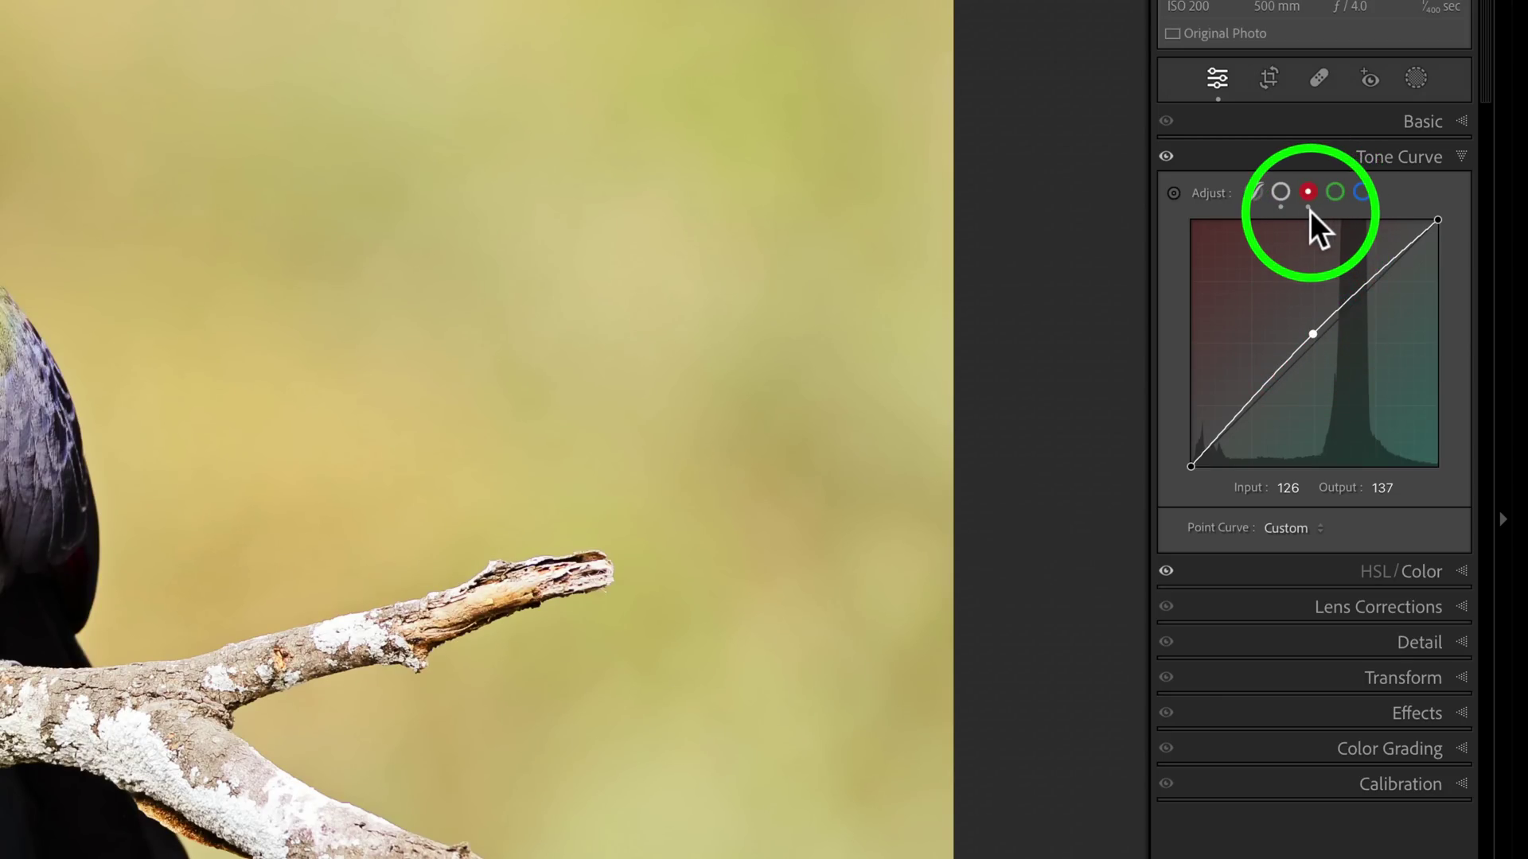
{"action": "left_click", "coordinate": [1363, 193]}
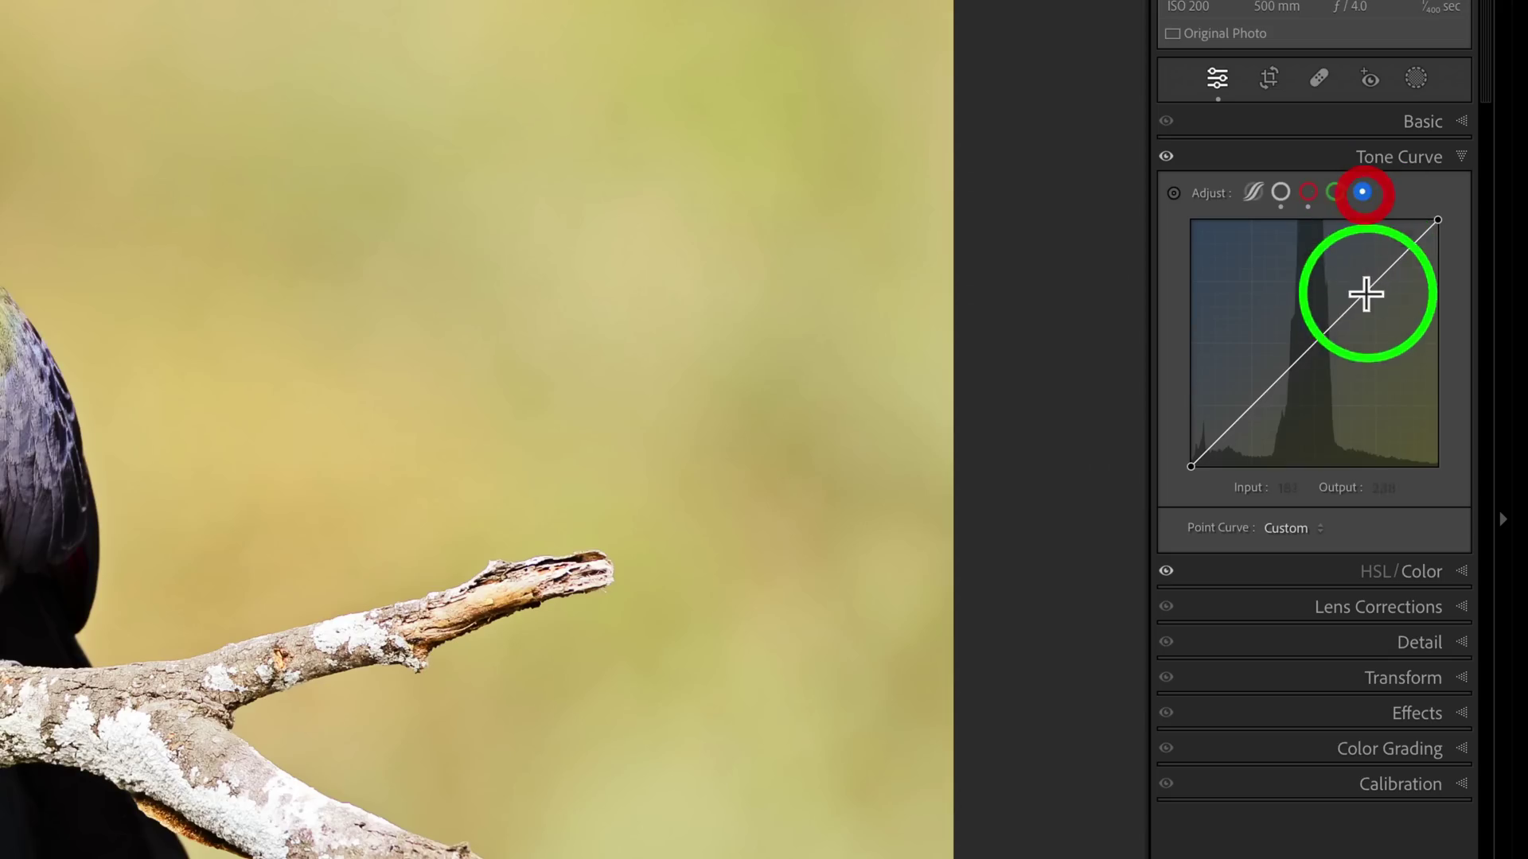
{"action": "left_click_drag", "start_coordinate": [1322, 335], "coordinate": [1324, 346]}
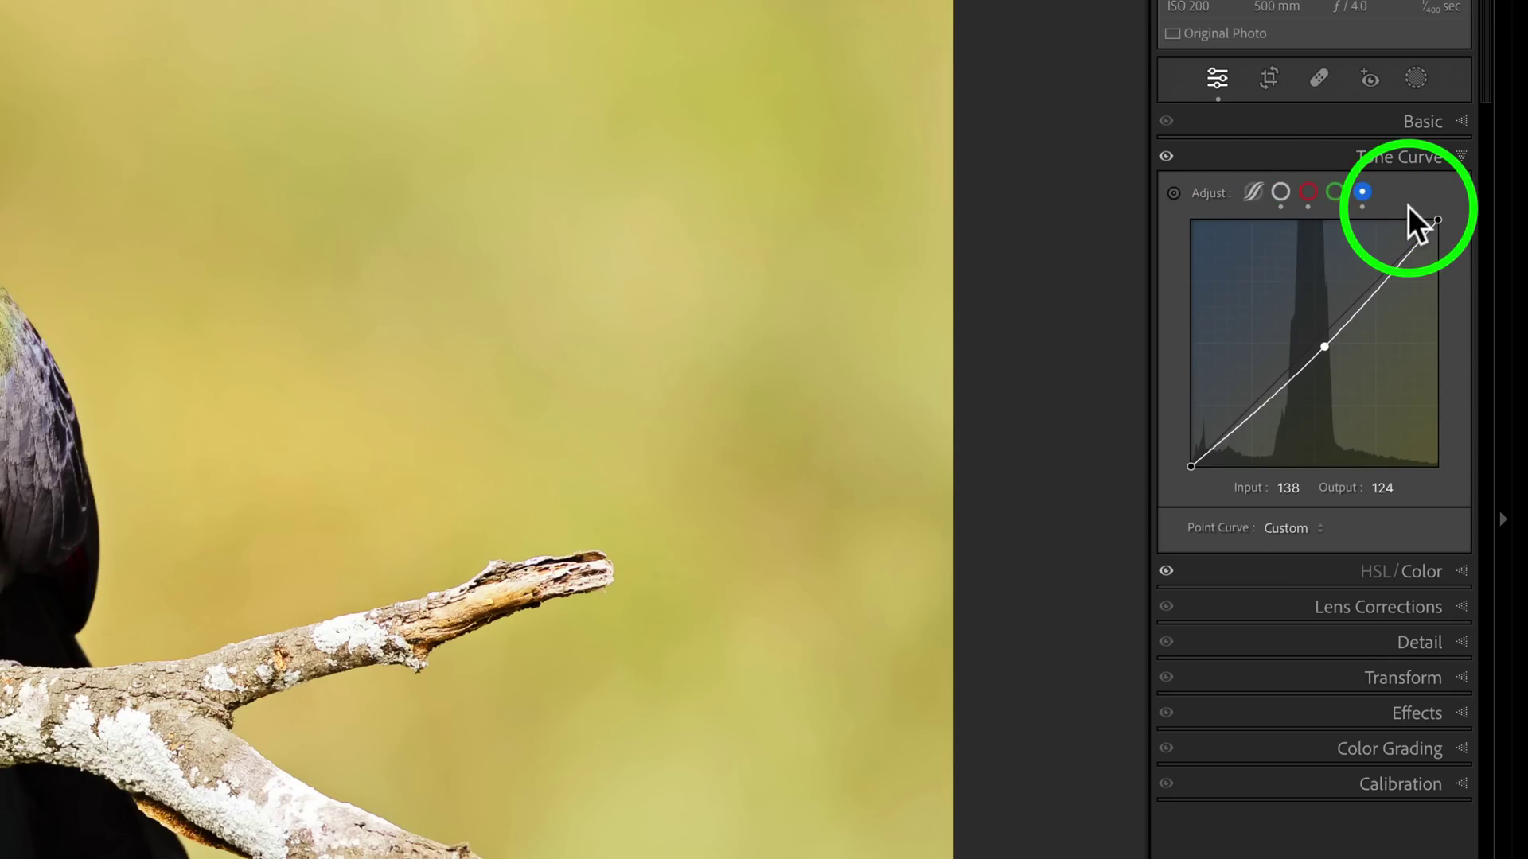
{"action": "double_click", "coordinate": [1210, 193]}
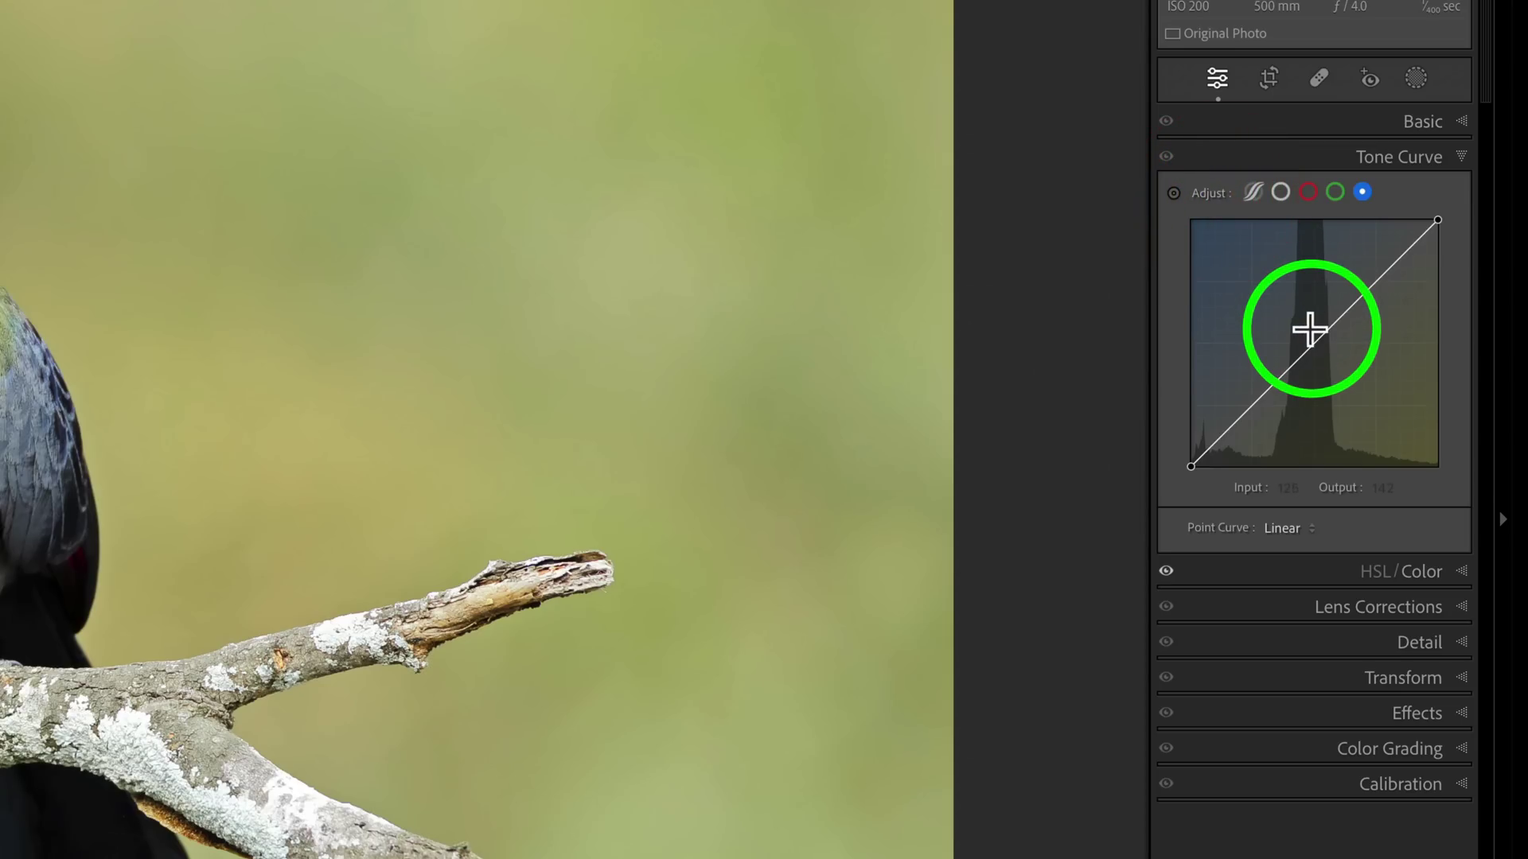
Step: Try the parametric curve's Highlights at -33 and at +57, resetting the value after each attempt
{"action": "left_click", "coordinate": [1253, 192]}
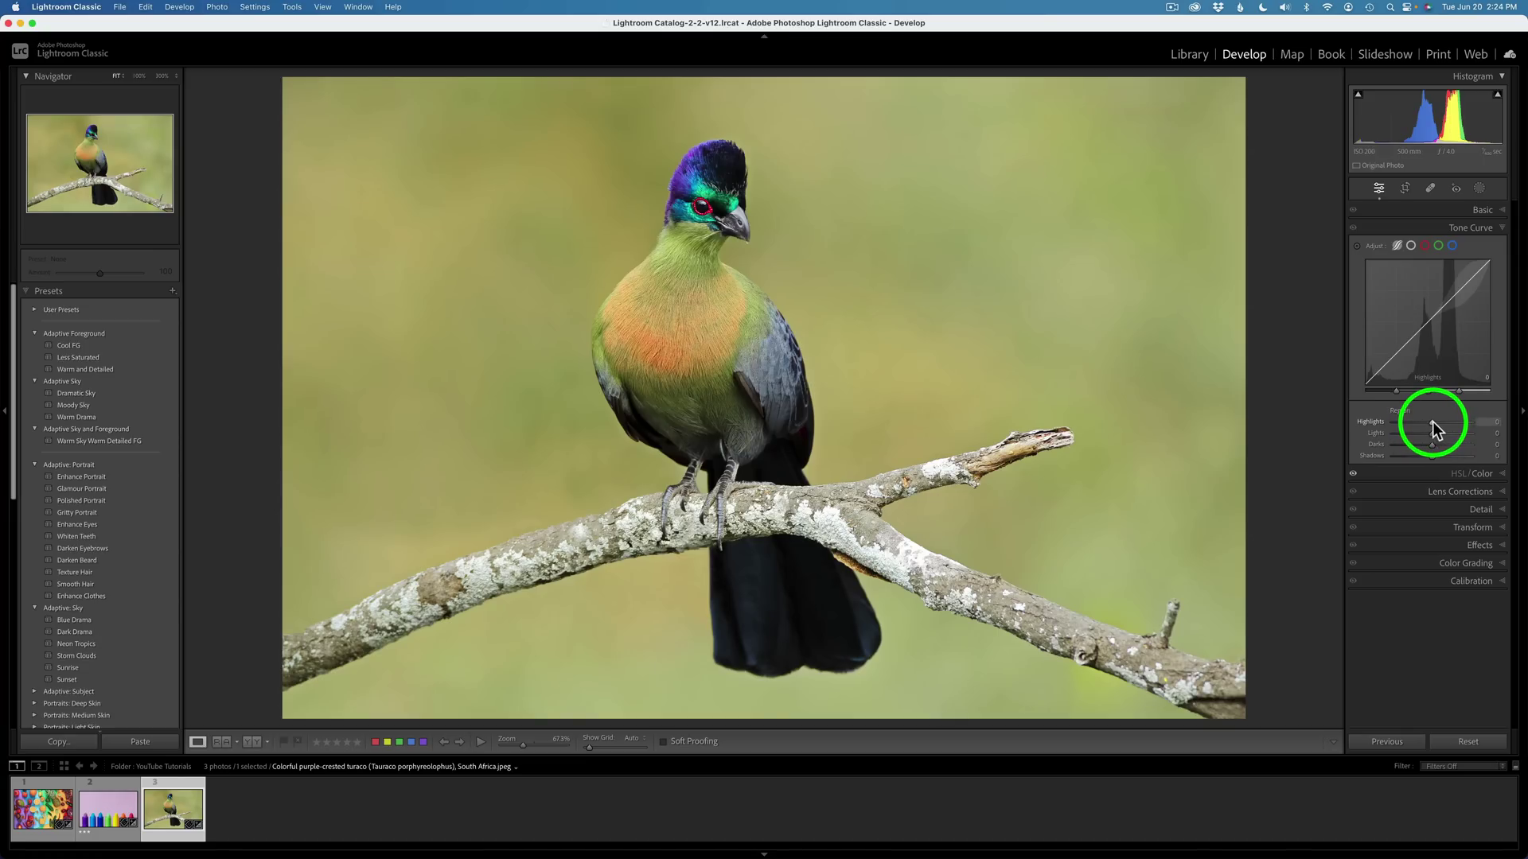
{"action": "mouse_move", "coordinate": [1432, 422]}
{"action": "left_mouse_down"}
{"action": "mouse_move", "coordinate": [1455, 423]}
{"action": "mouse_move", "coordinate": [1405, 422]}
{"action": "mouse_move", "coordinate": [1420, 421]}
{"action": "left_mouse_up"}
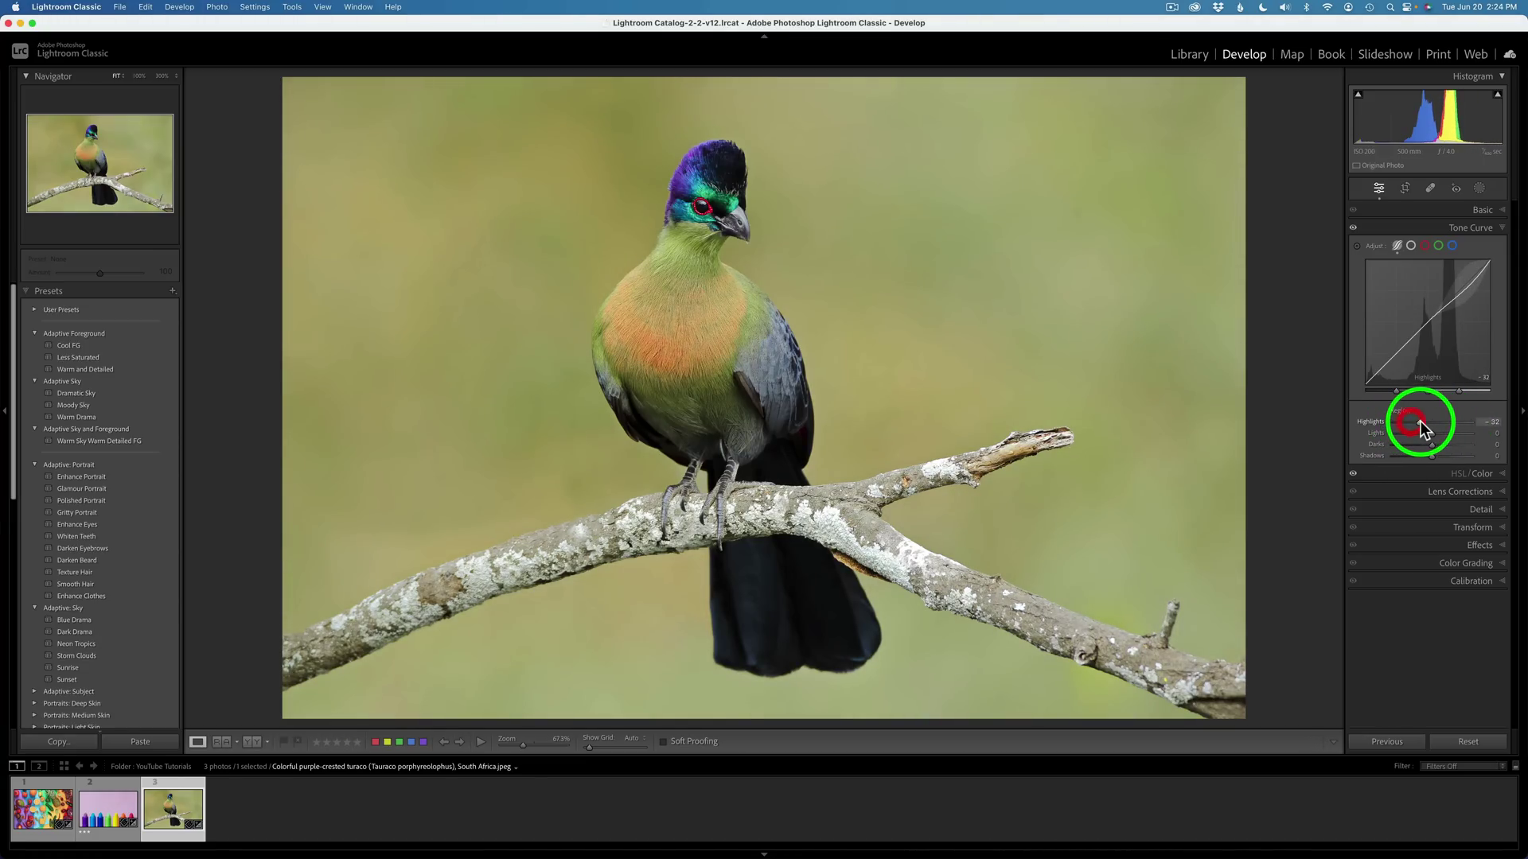
{"action": "double_click", "coordinate": [1421, 424]}
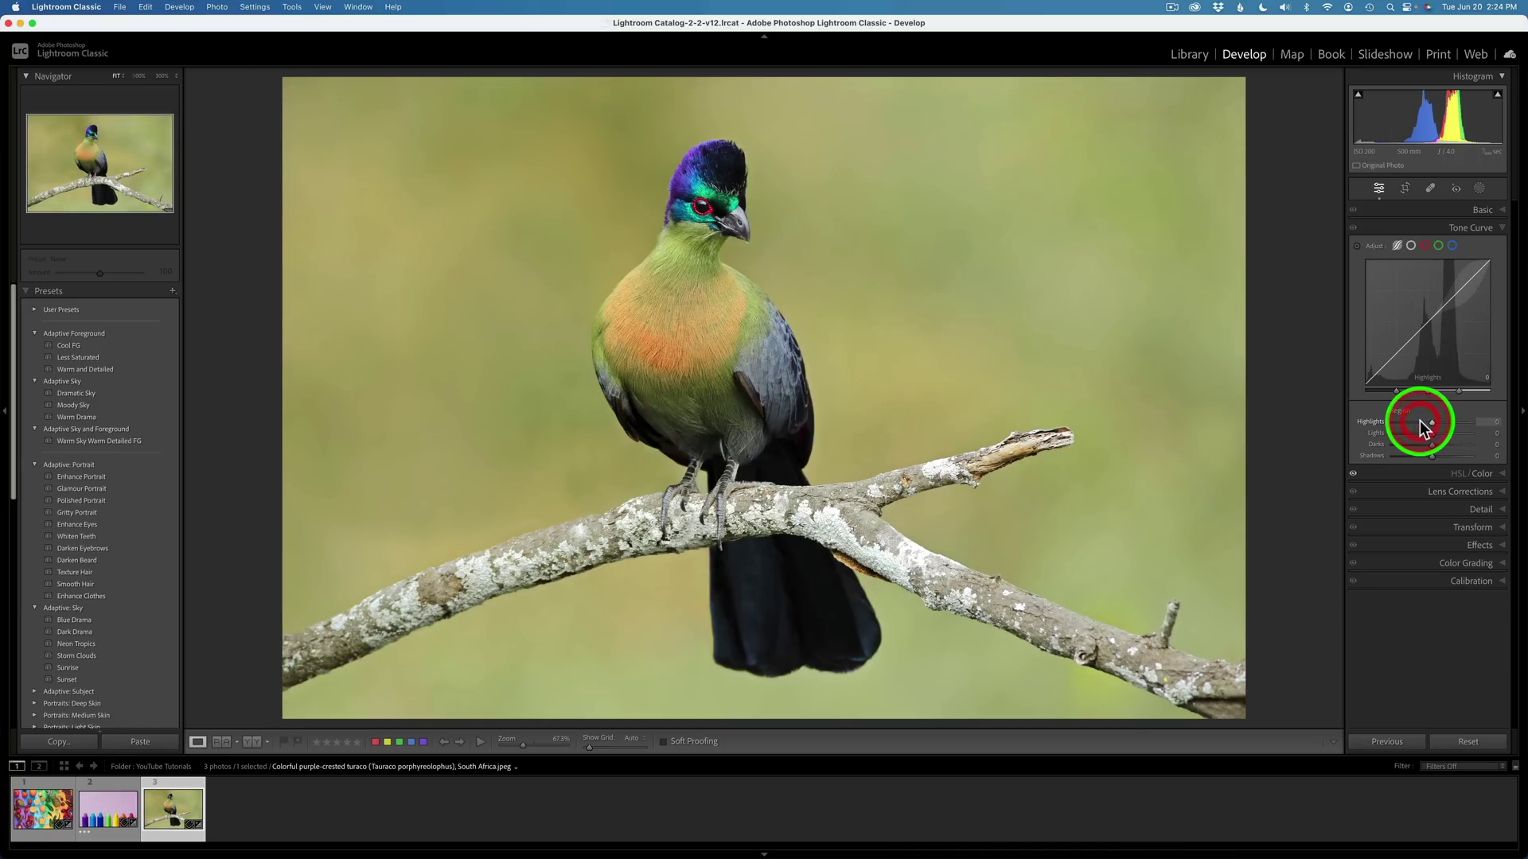
{"action": "left_click_drag", "start_coordinate": [1435, 423], "coordinate": [1454, 424]}
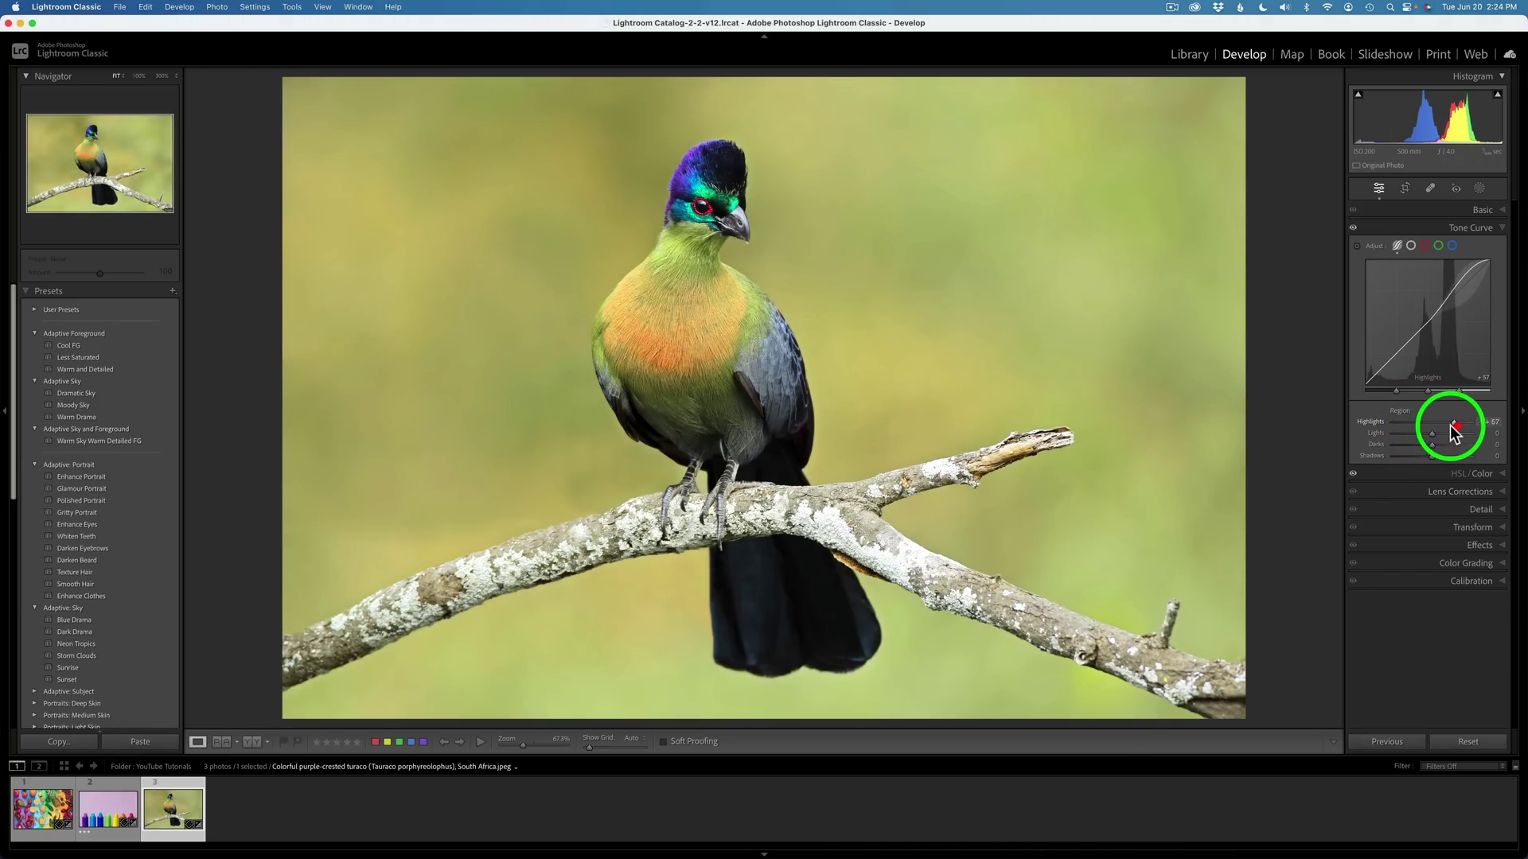
{"action": "double_click", "coordinate": [1374, 426]}
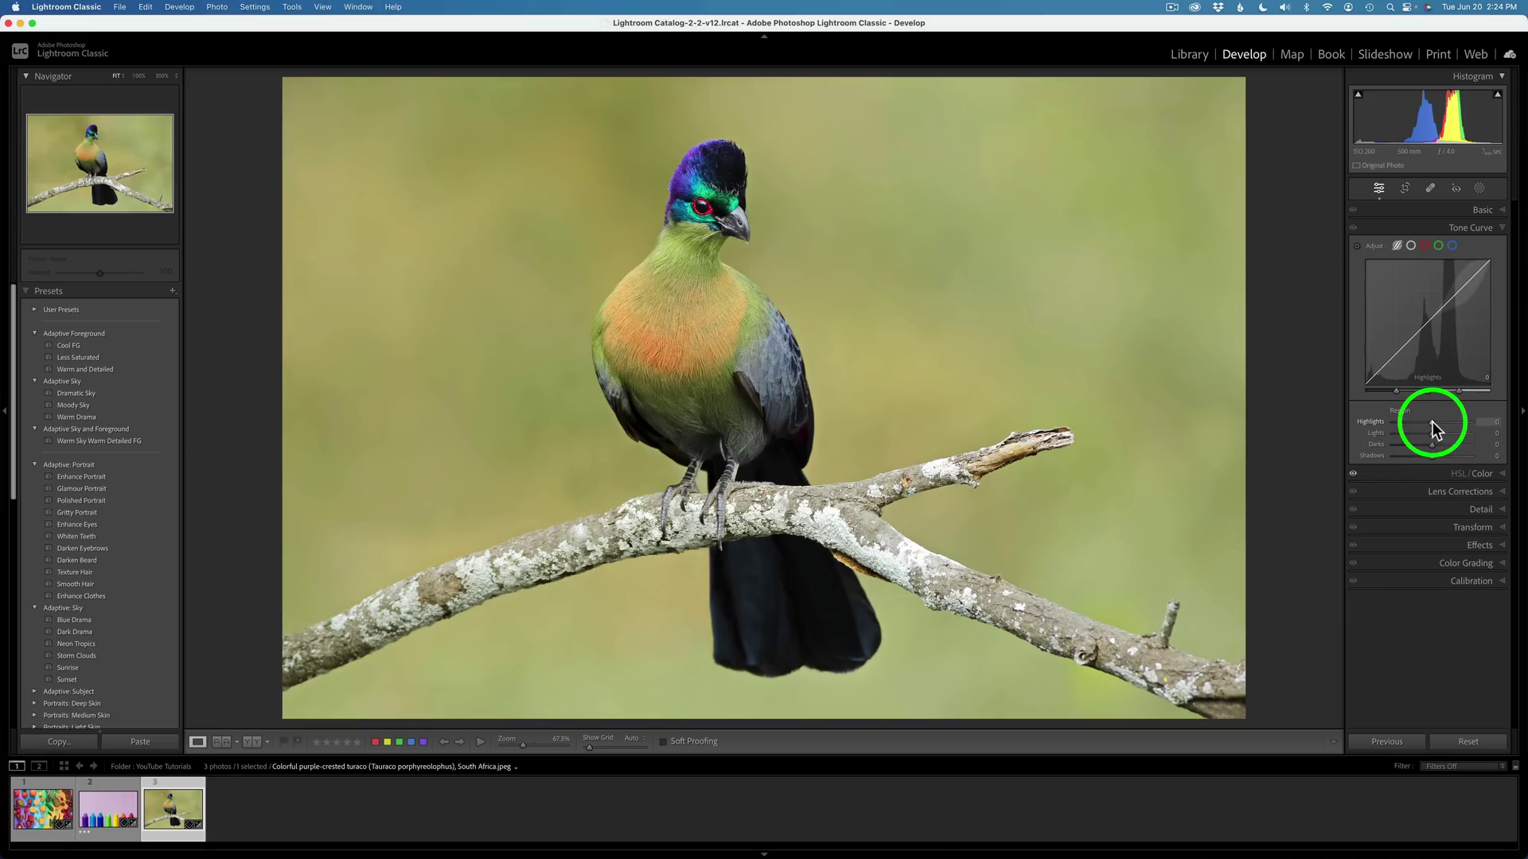
Step: Try parametric values of Highlights +20, Lights +24 and Darks -29, and reset the whole parametric curve
{"action": "left_click_drag", "start_coordinate": [1432, 423], "coordinate": [1420, 442]}
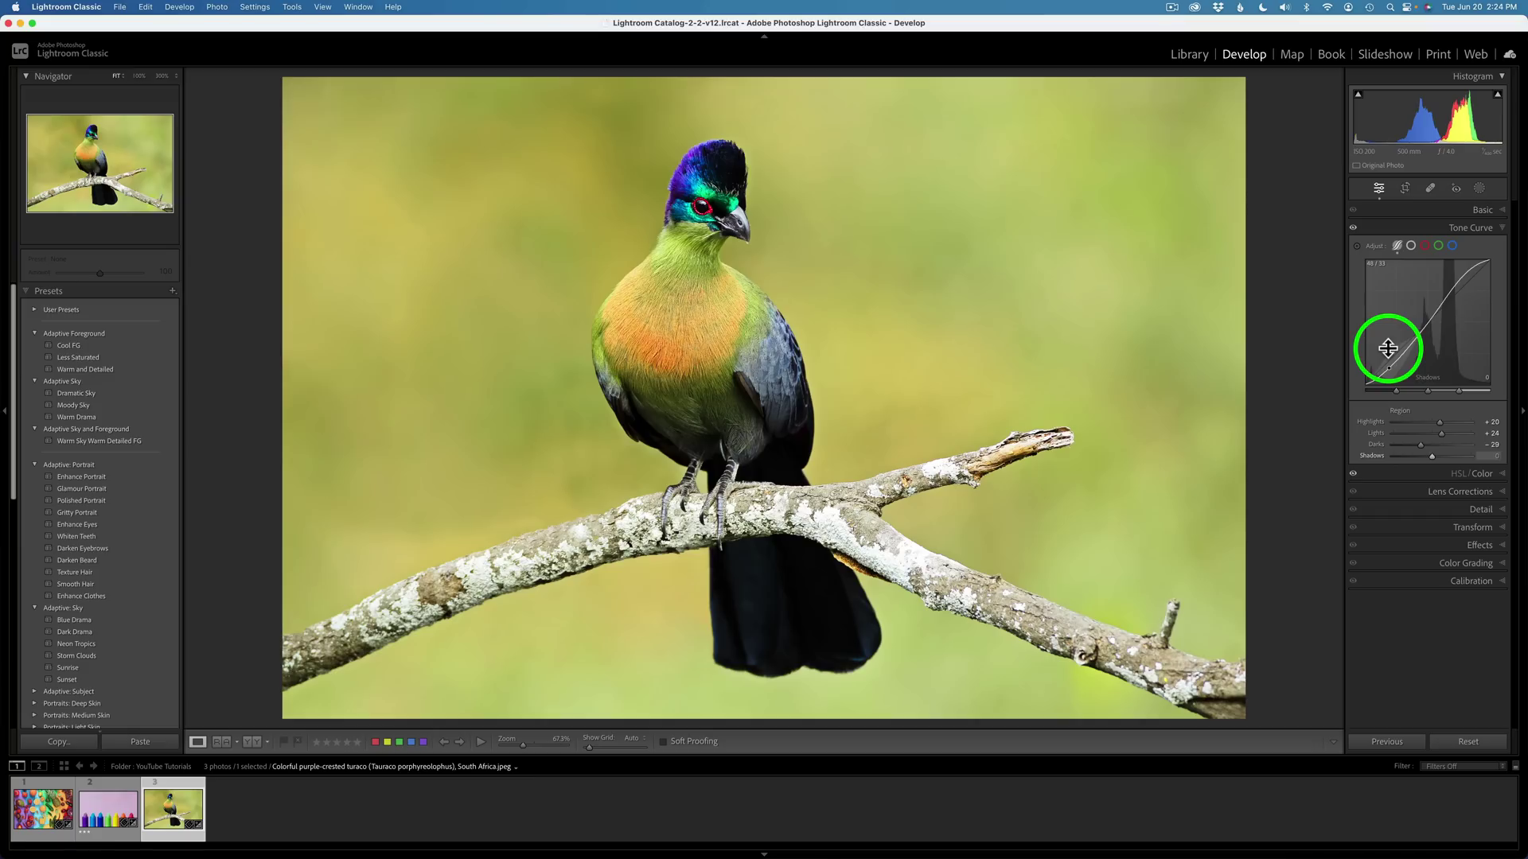
{"action": "double_click", "coordinate": [1375, 246]}
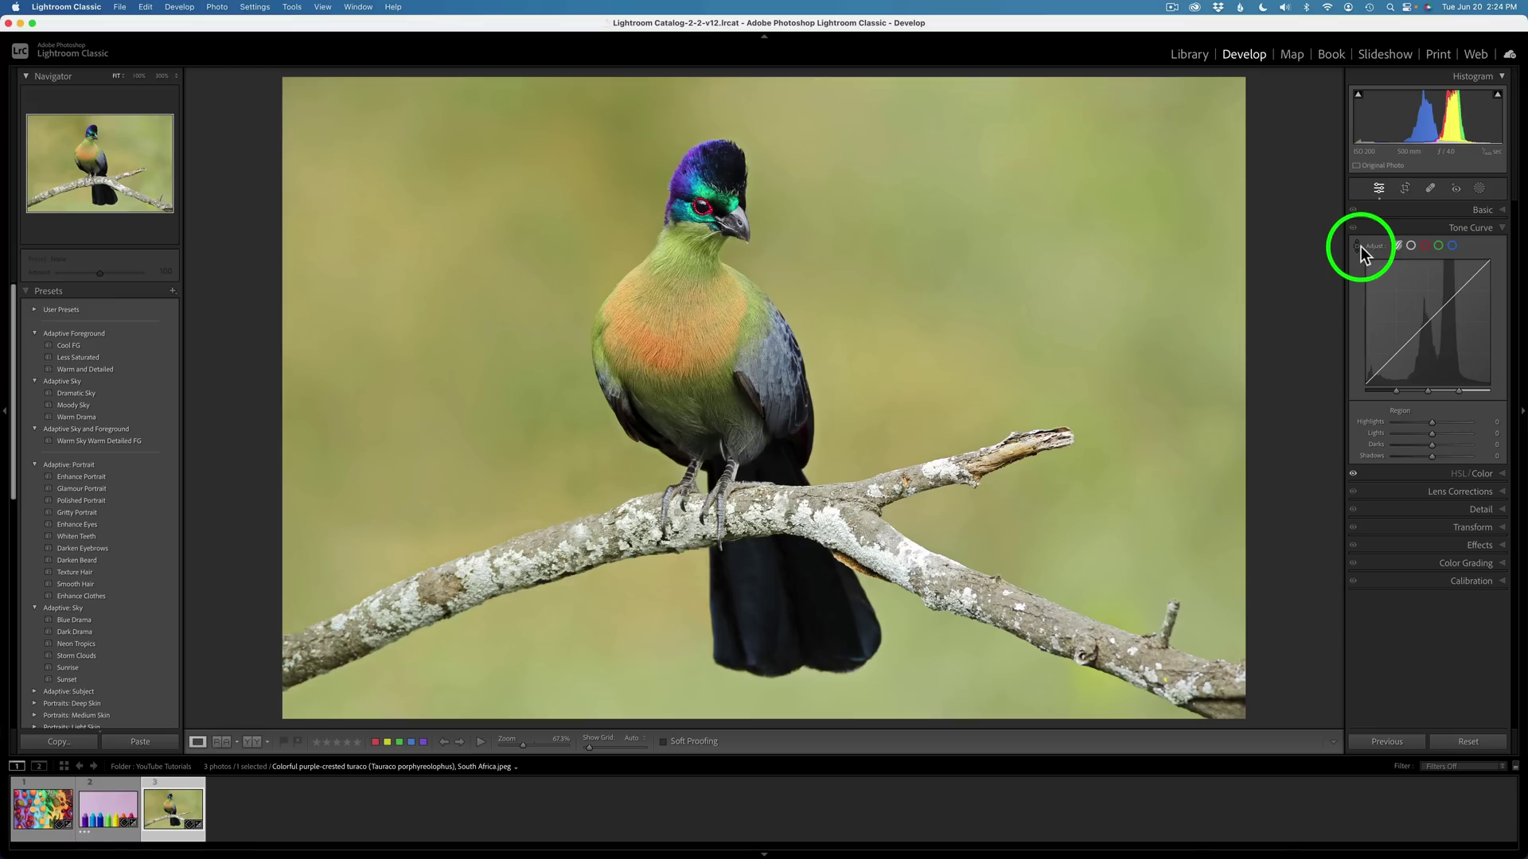
Step: Adjust Darks on the bird's wing with the targeted adjustment tool, lowering it to -40 and settling at +10
{"action": "left_click", "coordinate": [1357, 247]}
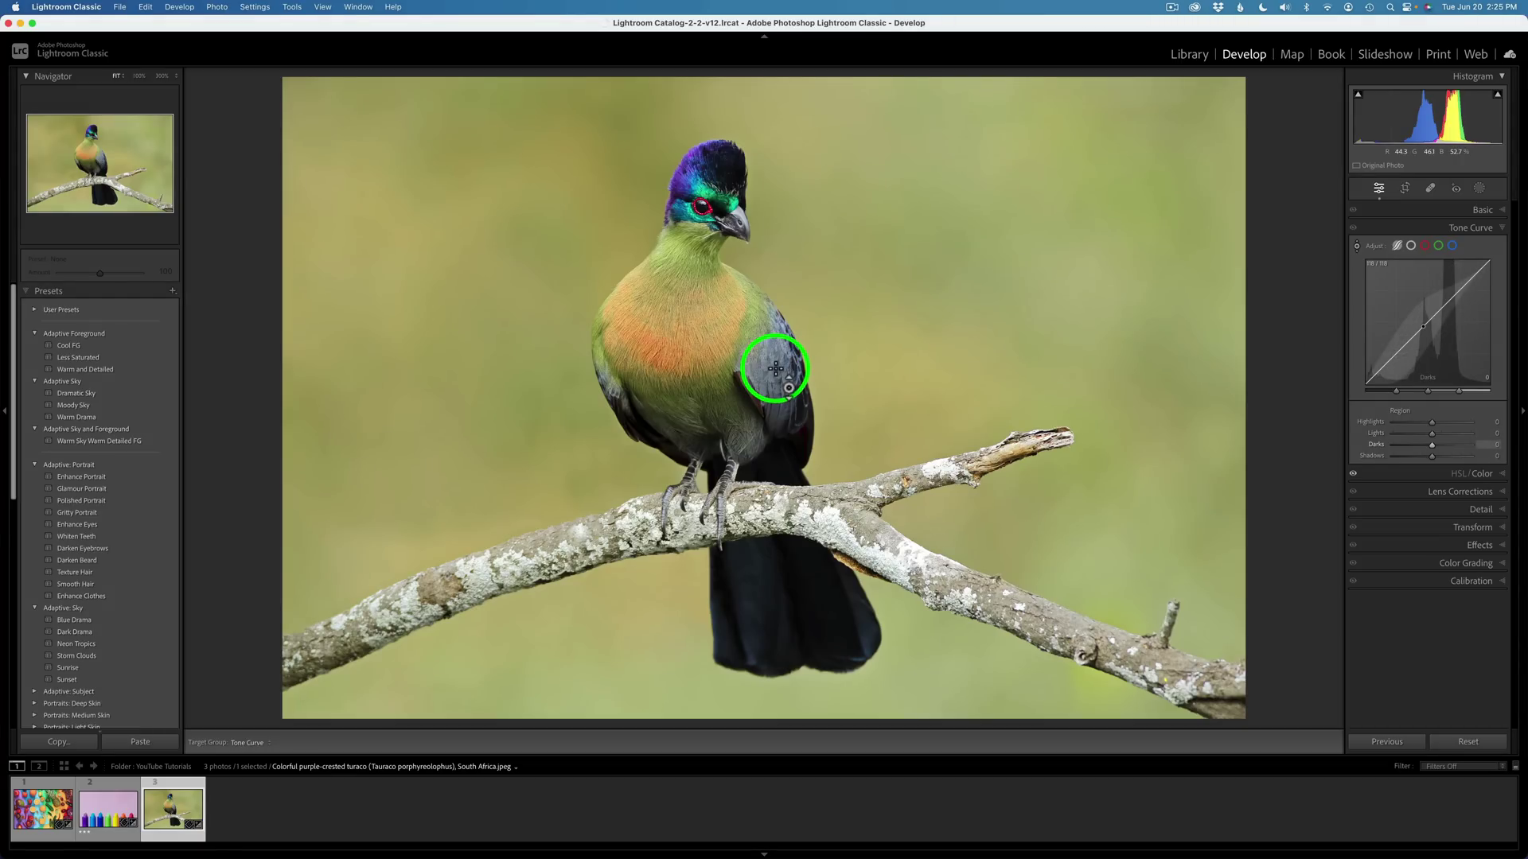
{"action": "key", "text": "Up"}
{"action": "key", "text": "Up"}
{"action": "key", "text": "Up"}
{"action": "key", "text": "Up"}
{"action": "key", "text": "Up"}
{"action": "key", "text": "Up"}
{"action": "key", "text": "Up"}
{"action": "key", "text": "Up"}
{"action": "key", "text": "Up"}
{"action": "key", "text": "Up"}
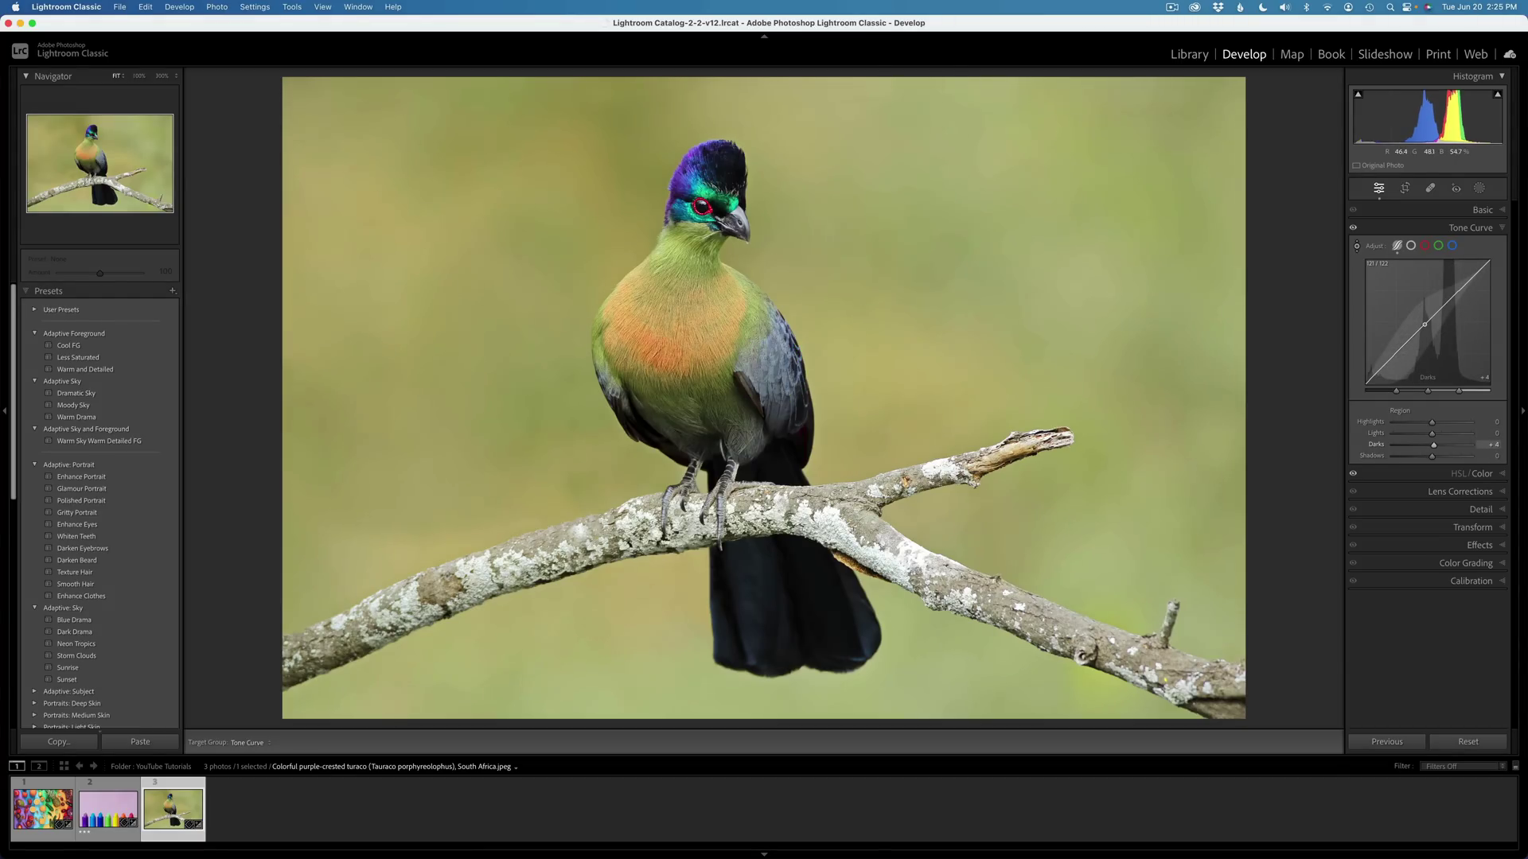
{"action": "key", "text": "Down"}
{"action": "key", "text": "Down"}
{"action": "key", "text": "Down"}
{"action": "key", "text": "Down"}
{"action": "key", "text": "Down"}
{"action": "key", "text": "Down"}
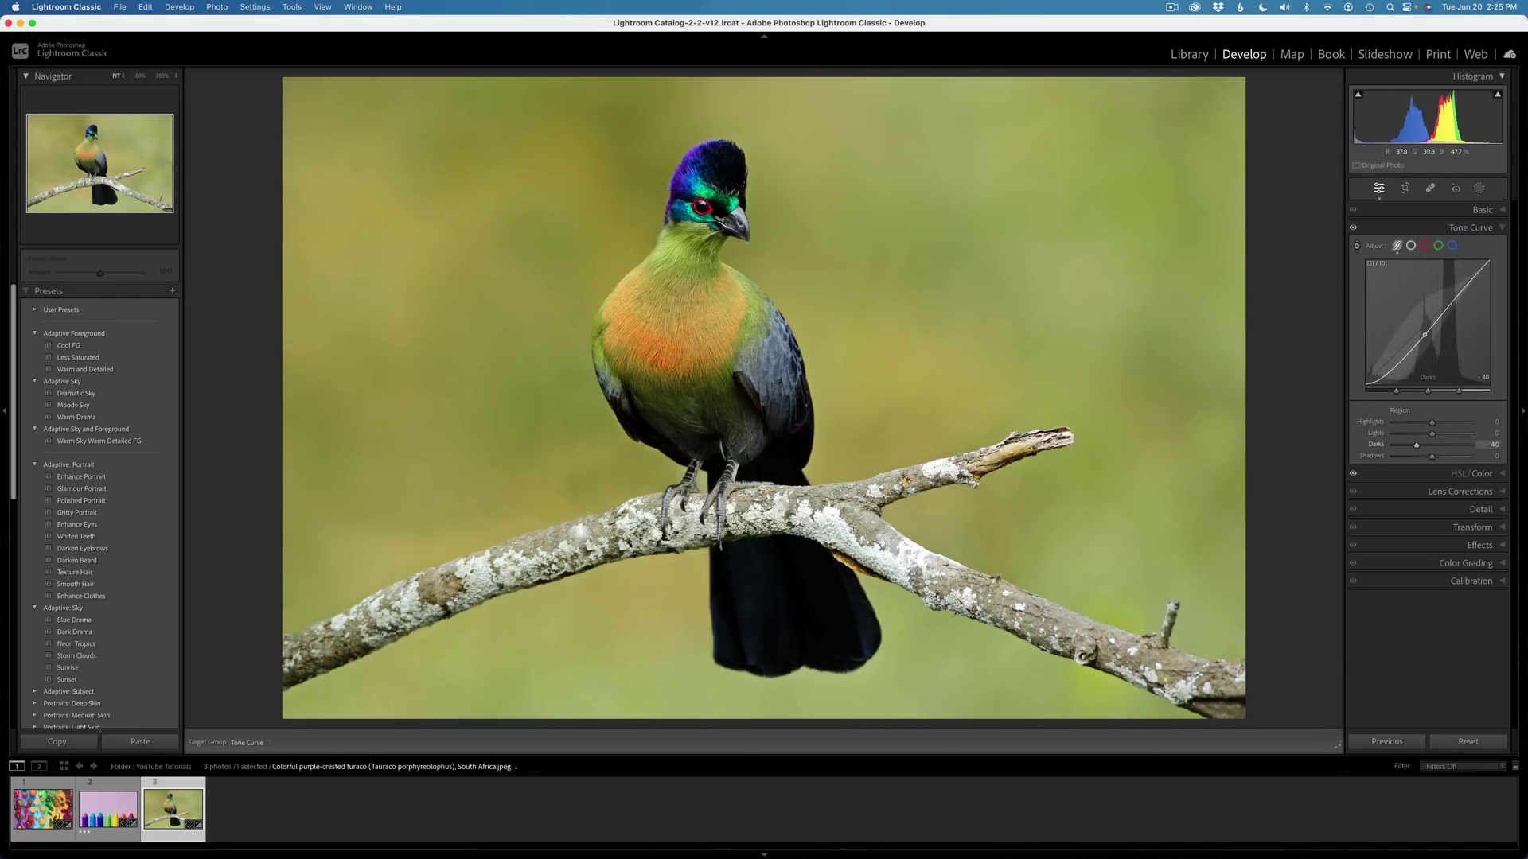
{"action": "key", "text": "Up"}
{"action": "key", "text": "Up"}
{"action": "key", "text": "Up"}
{"action": "key", "text": "Up"}
{"action": "key", "text": "Up"}
{"action": "key", "text": "Up"}
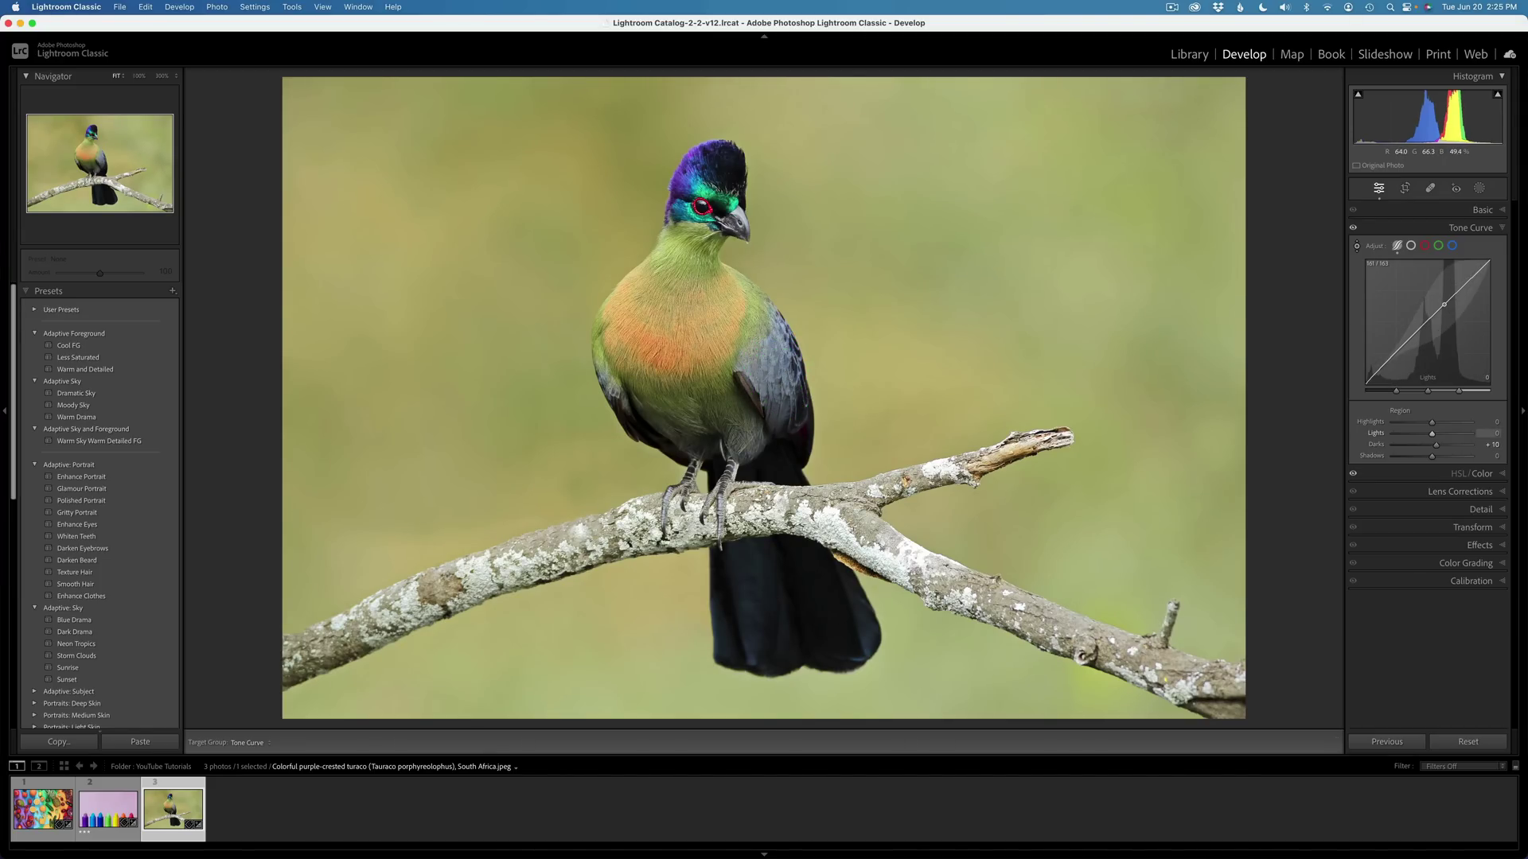
Step: Lower Lights to -32 on the green background and raise Shadows to +53 on the black tail with the targeted adjustment tool
{"action": "key", "text": "Down"}
{"action": "key", "text": "Down"}
{"action": "key", "text": "Down"}
{"action": "key", "text": "Down"}
{"action": "key", "text": "Down"}
{"action": "key", "text": "Down"}
{"action": "key", "text": "Down"}
{"action": "key", "text": "Down"}
{"action": "key", "text": "Down"}
{"action": "key", "text": "Down"}
{"action": "key", "text": "Down"}
{"action": "key", "text": "Down"}
{"action": "key", "text": "Down"}
{"action": "key", "text": "Down"}
{"action": "key", "text": "Down"}
{"action": "key", "text": "Down"}
{"action": "key", "text": "Down"}
{"action": "key", "text": "Down"}
{"action": "key", "text": "Down"}
{"action": "key", "text": "Down"}
{"action": "key", "text": "Down"}
{"action": "key", "text": "Down"}
{"action": "key", "text": "Down"}
{"action": "key", "text": "Down"}
{"action": "key", "text": "Down"}
{"action": "key", "text": "Down"}
{"action": "key", "text": "Down"}
{"action": "key", "text": "Down"}
{"action": "key", "text": "Down"}
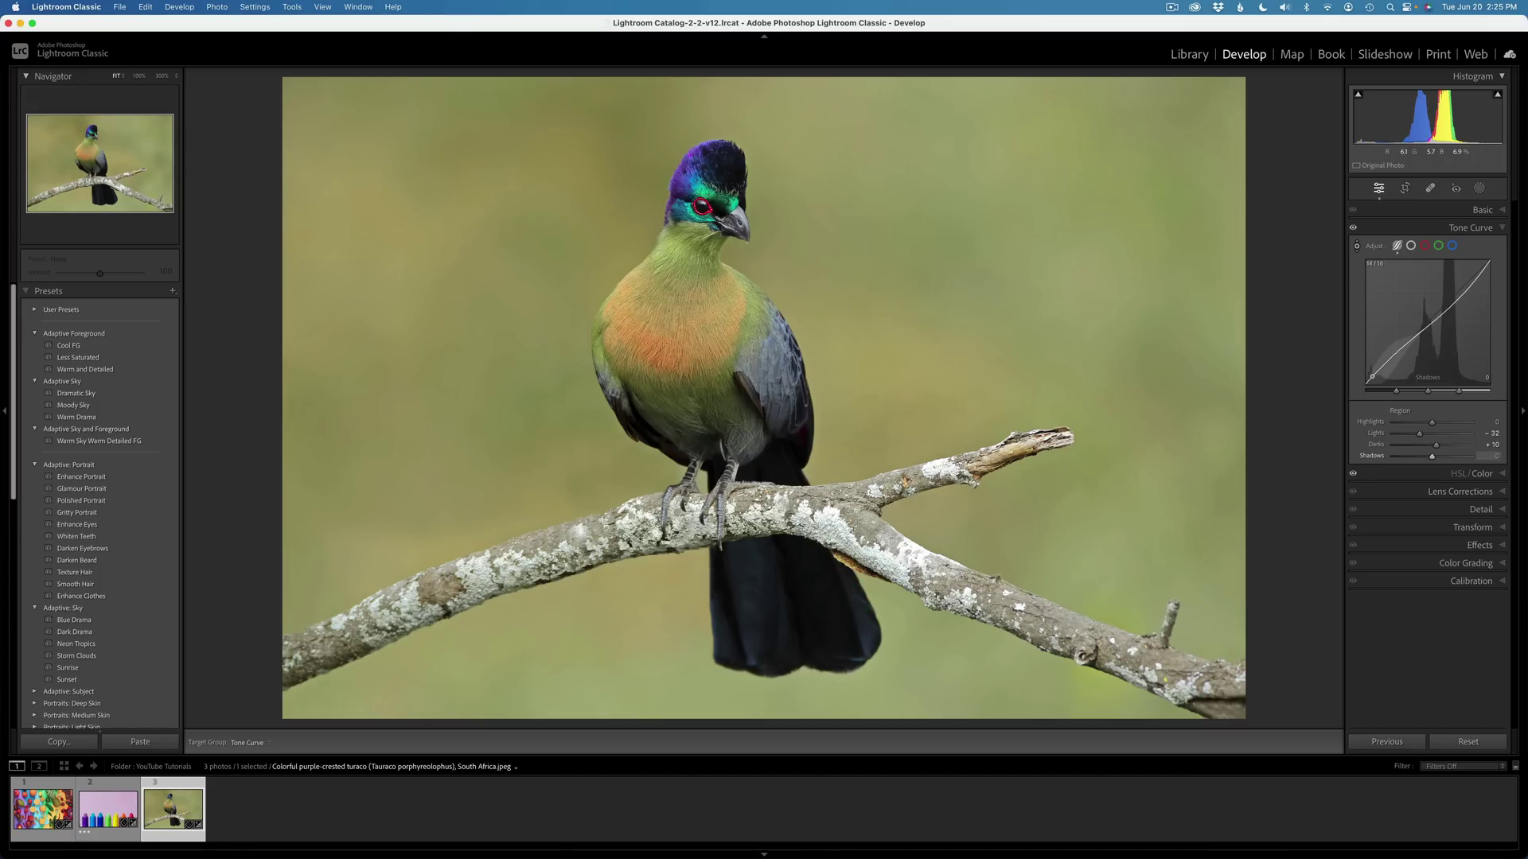
{"action": "left_click_drag", "start_coordinate": [796, 629], "coordinate": [796, 579]}
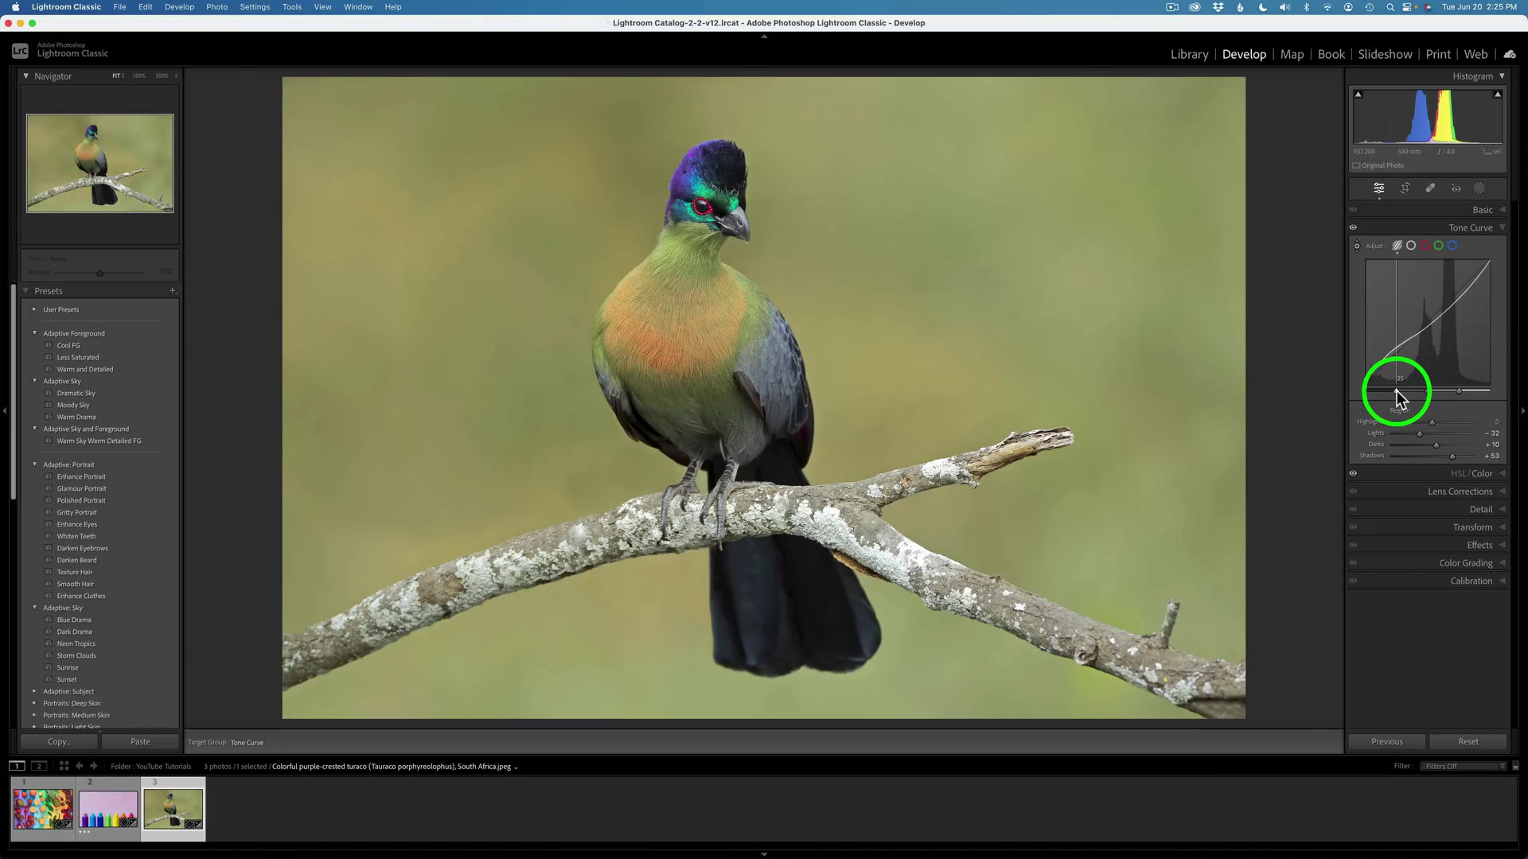
Step: Try shifting the parametric curve's range dividers to widen and narrow the shadow, midtone and highlight regions
{"action": "left_click_drag", "start_coordinate": [1397, 390], "coordinate": [1461, 389]}
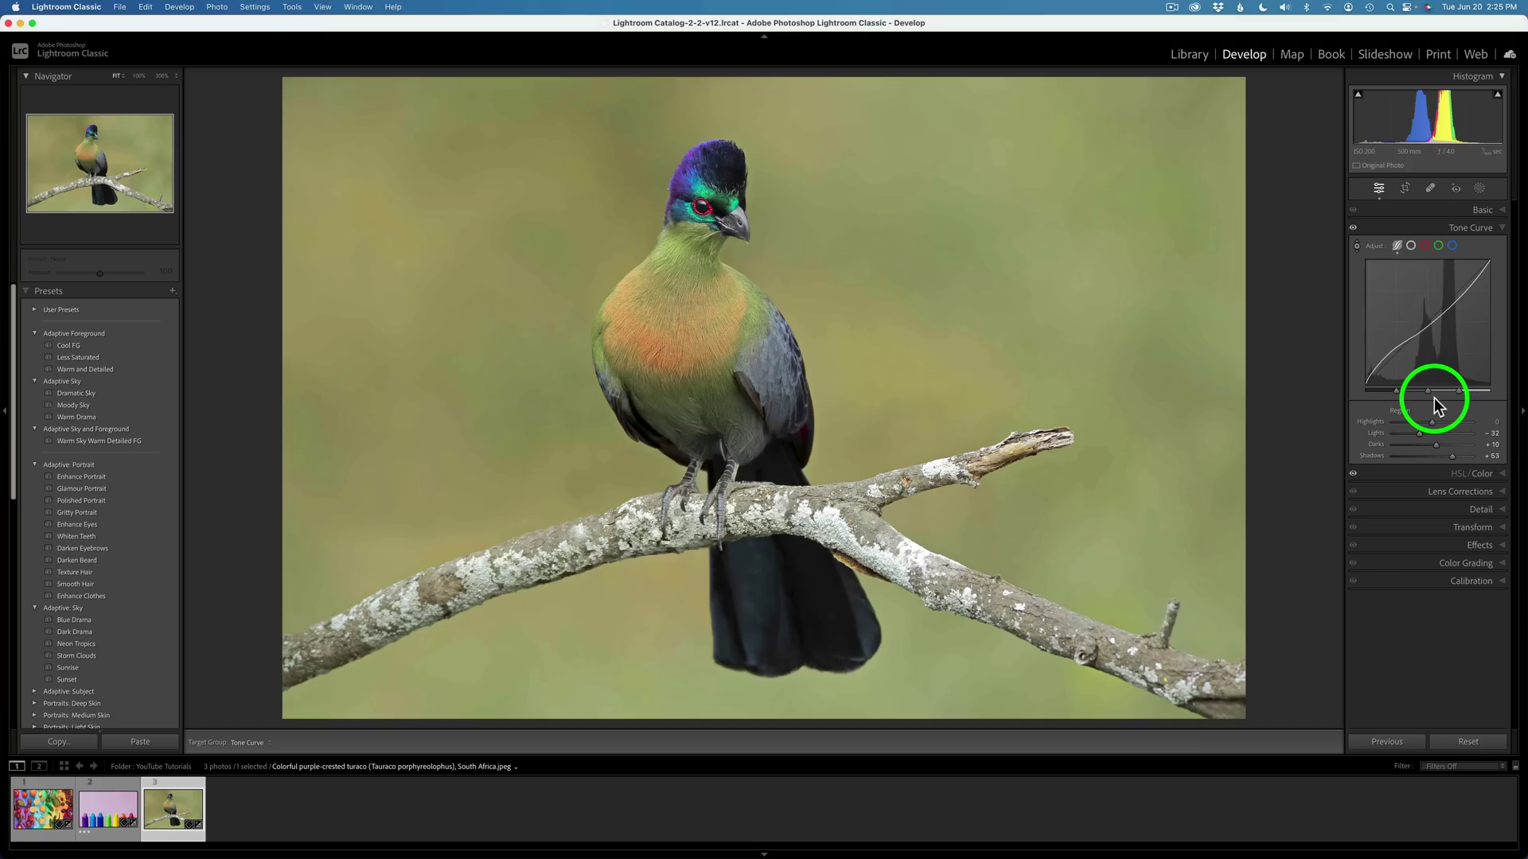
{"action": "left_click_drag", "start_coordinate": [1422, 394], "coordinate": [1396, 392]}
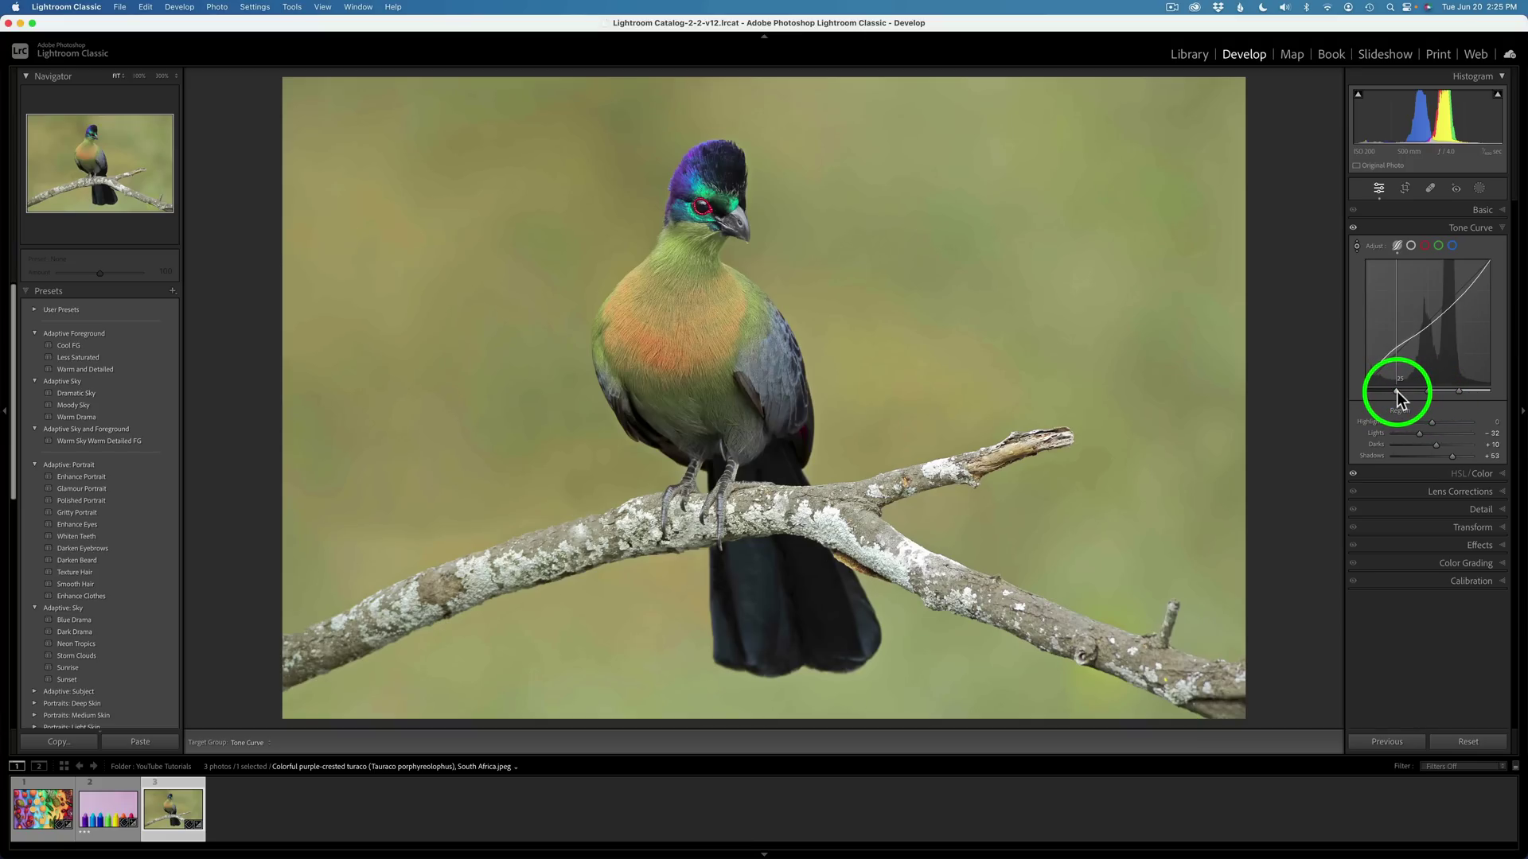
{"action": "left_click_drag", "start_coordinate": [1397, 389], "coordinate": [1429, 390]}
{"action": "left_click", "coordinate": [1468, 393]}
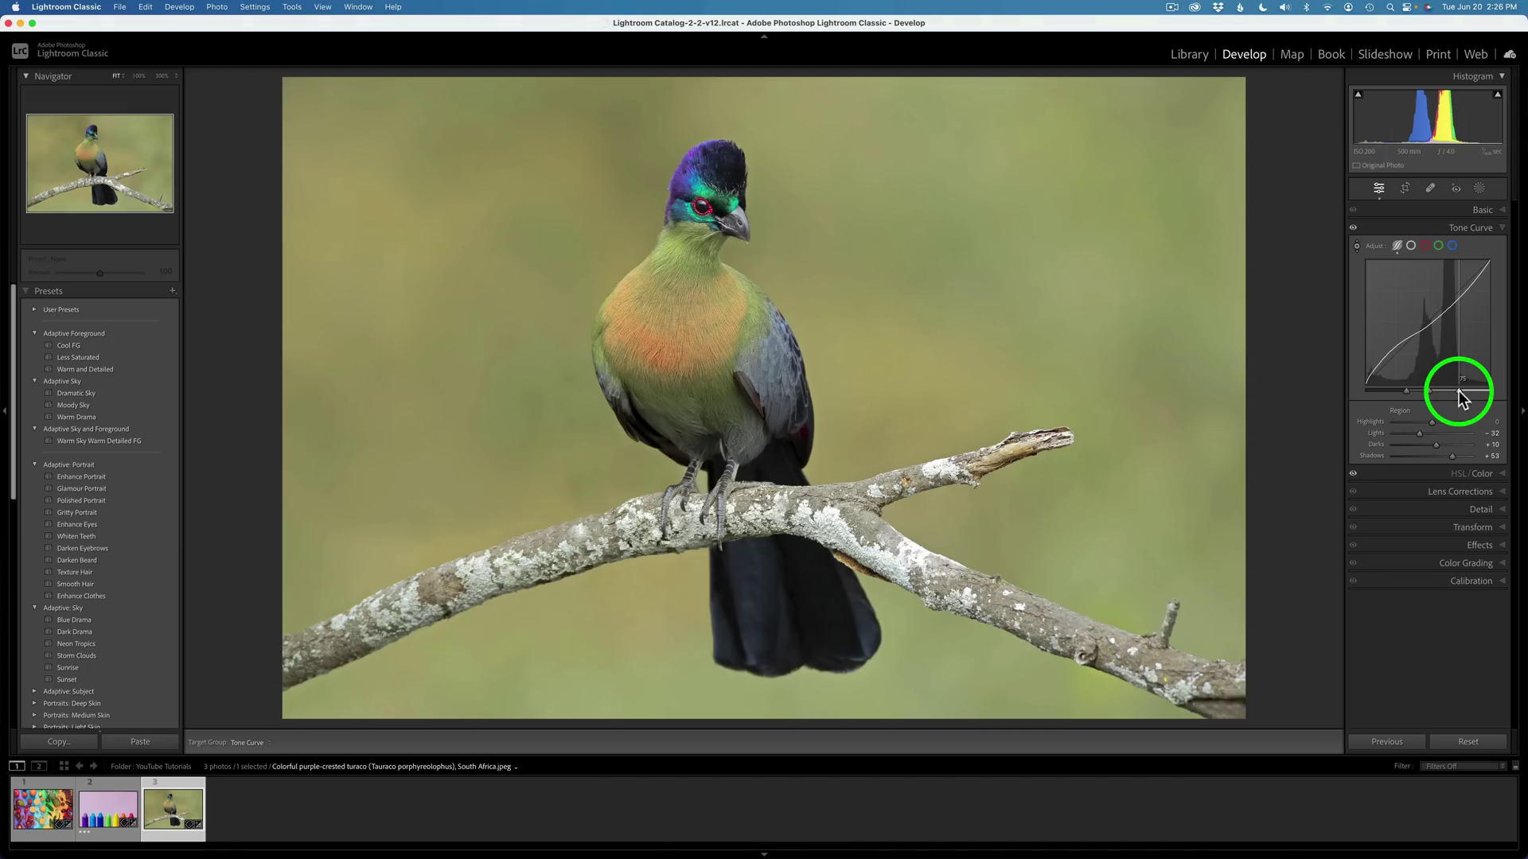
{"action": "left_click_drag", "start_coordinate": [1458, 390], "coordinate": [1422, 390]}
{"action": "left_click_drag", "start_coordinate": [1385, 391], "coordinate": [1445, 390]}
{"action": "double_click", "coordinate": [1392, 395]}
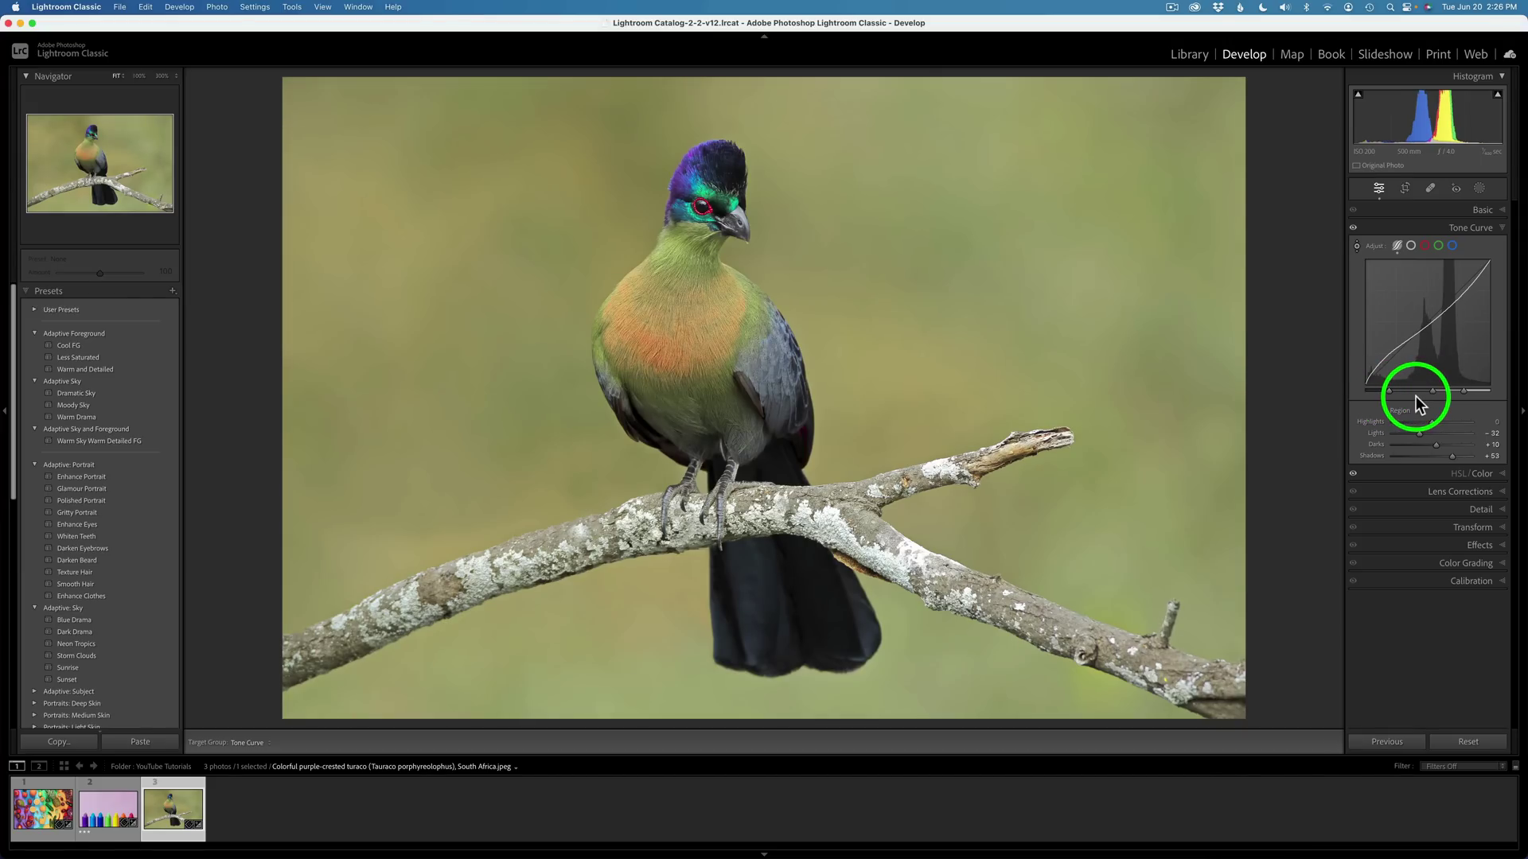
Step: Reset all parametric region values and restore the range dividers to their default positions
{"action": "double_click", "coordinate": [1380, 247]}
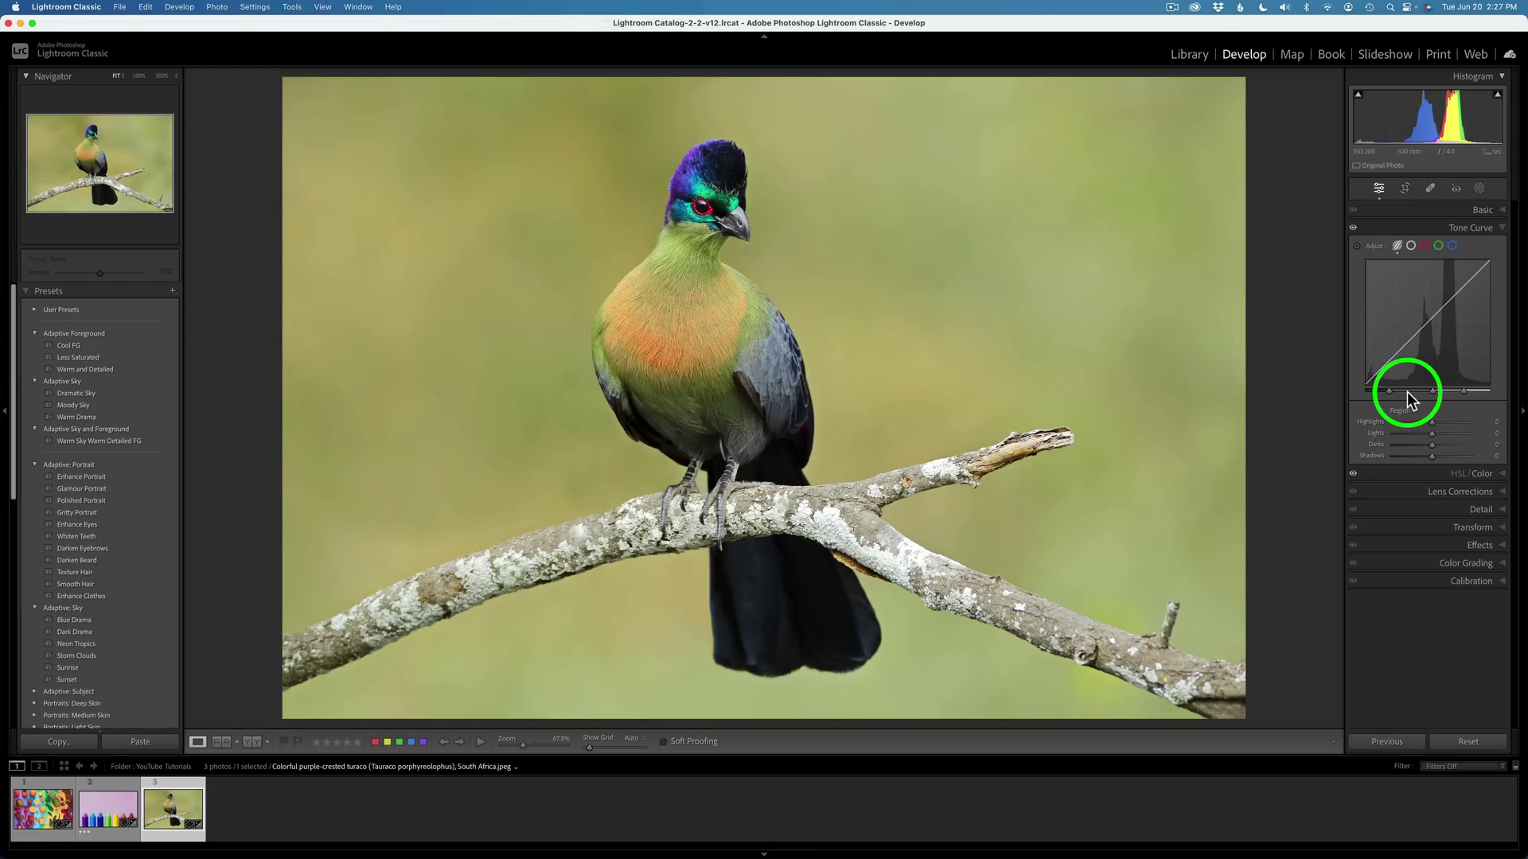
{"action": "left_click_drag", "start_coordinate": [1389, 389], "coordinate": [1434, 393]}
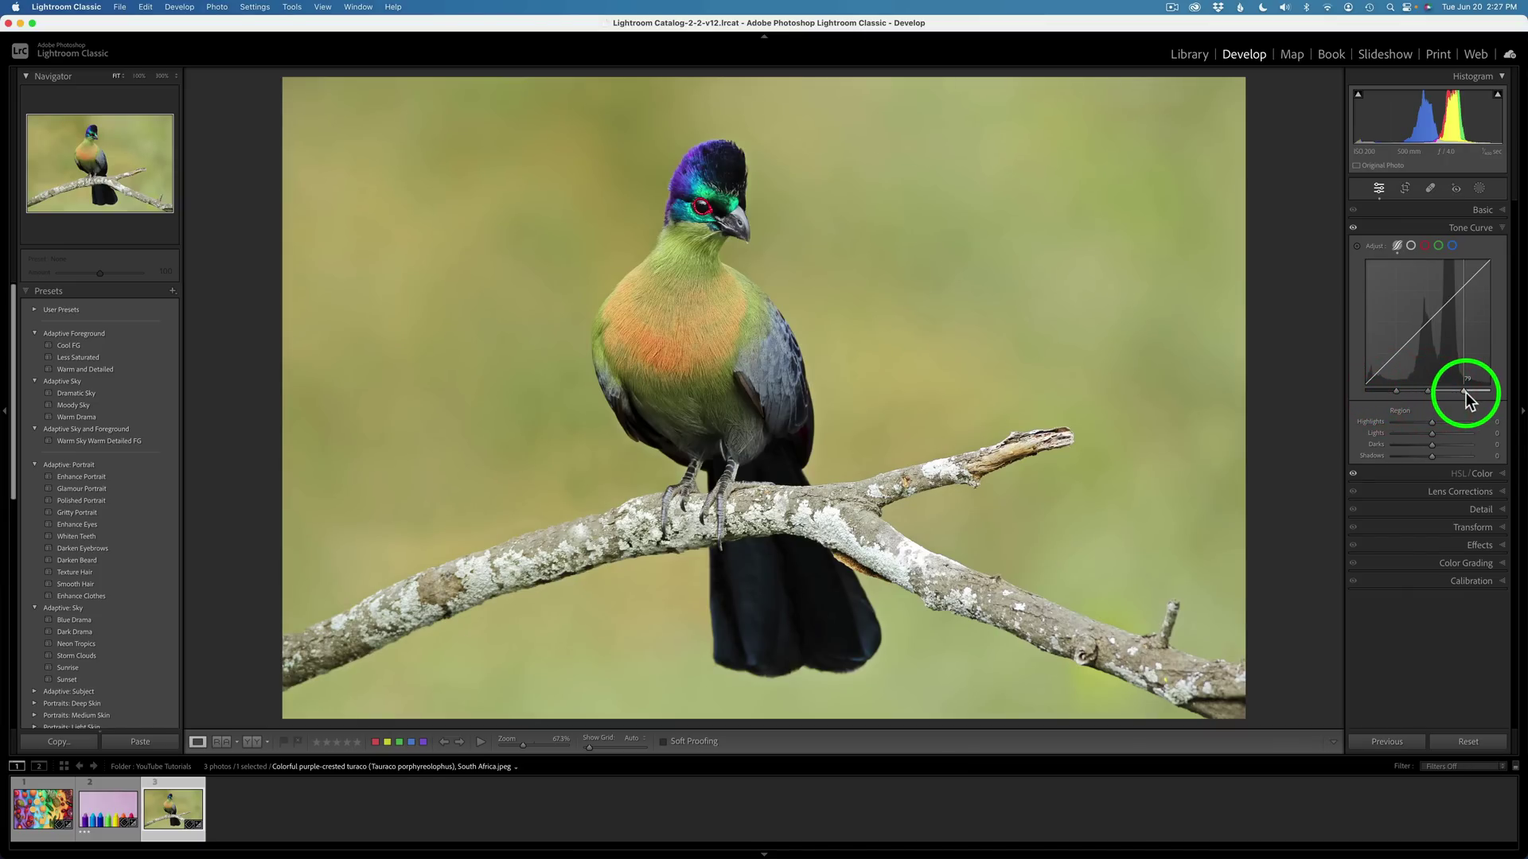
{"action": "left_click", "coordinate": [1465, 393]}
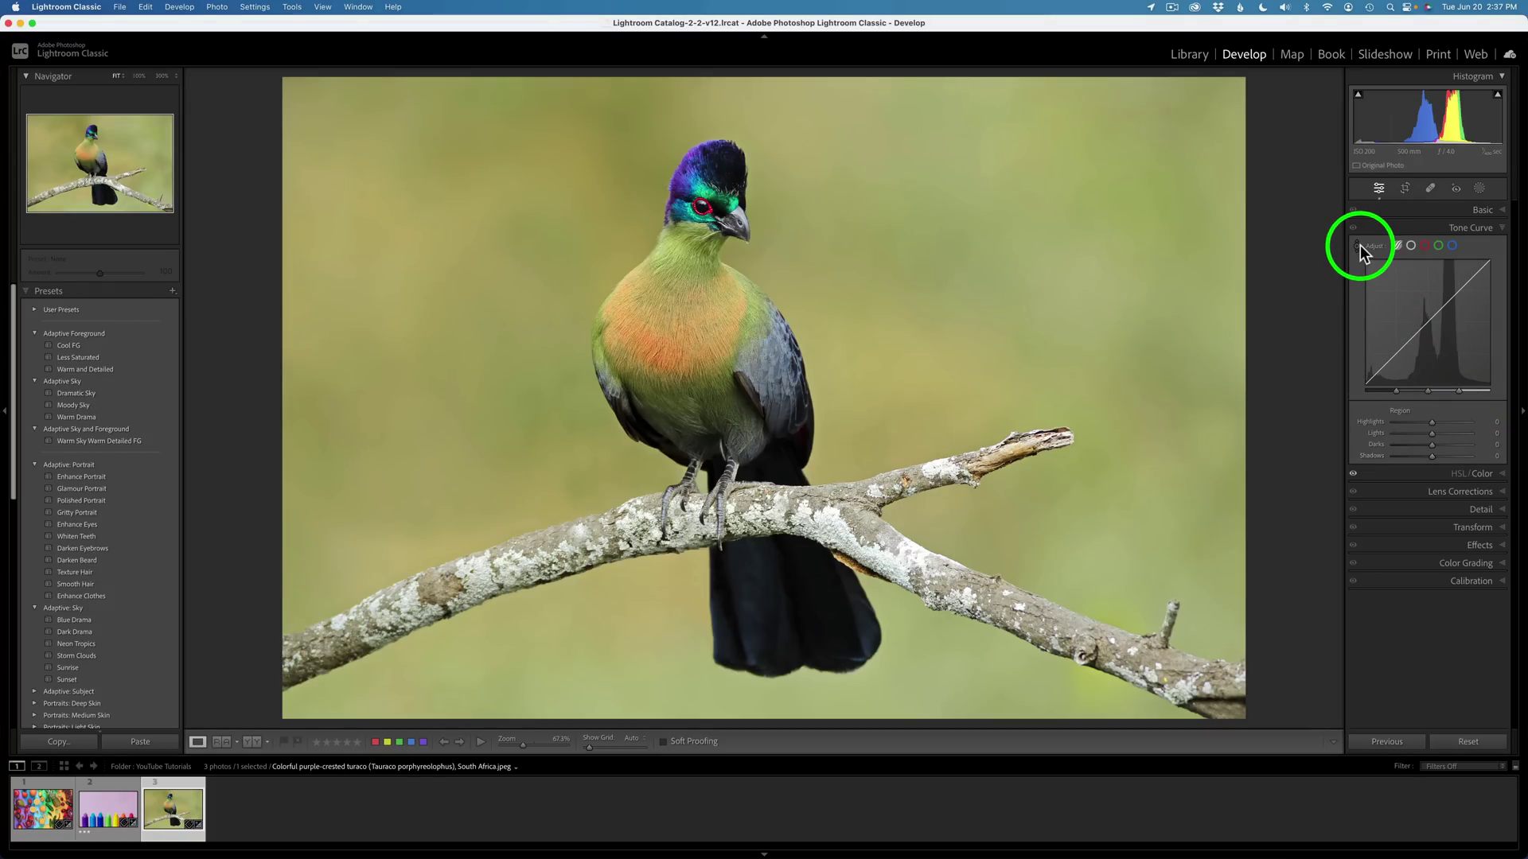
Step: Try darkening the Lights of the green background with the targeted adjustment tool, and reset the parametric curve
{"action": "left_click", "coordinate": [1358, 246]}
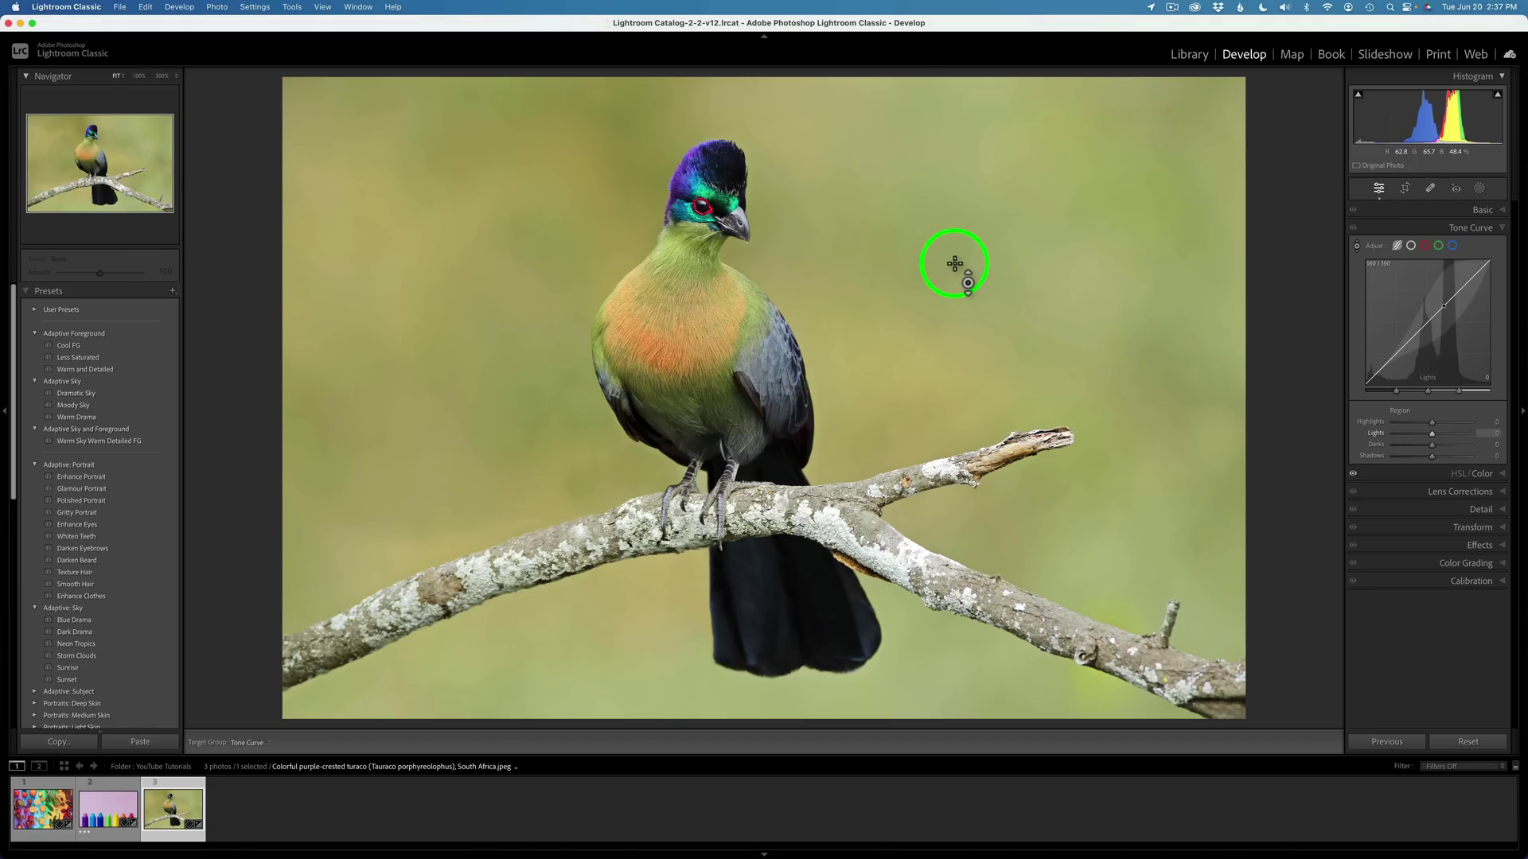
{"action": "left_click_drag", "start_coordinate": [955, 263], "coordinate": [955, 305]}
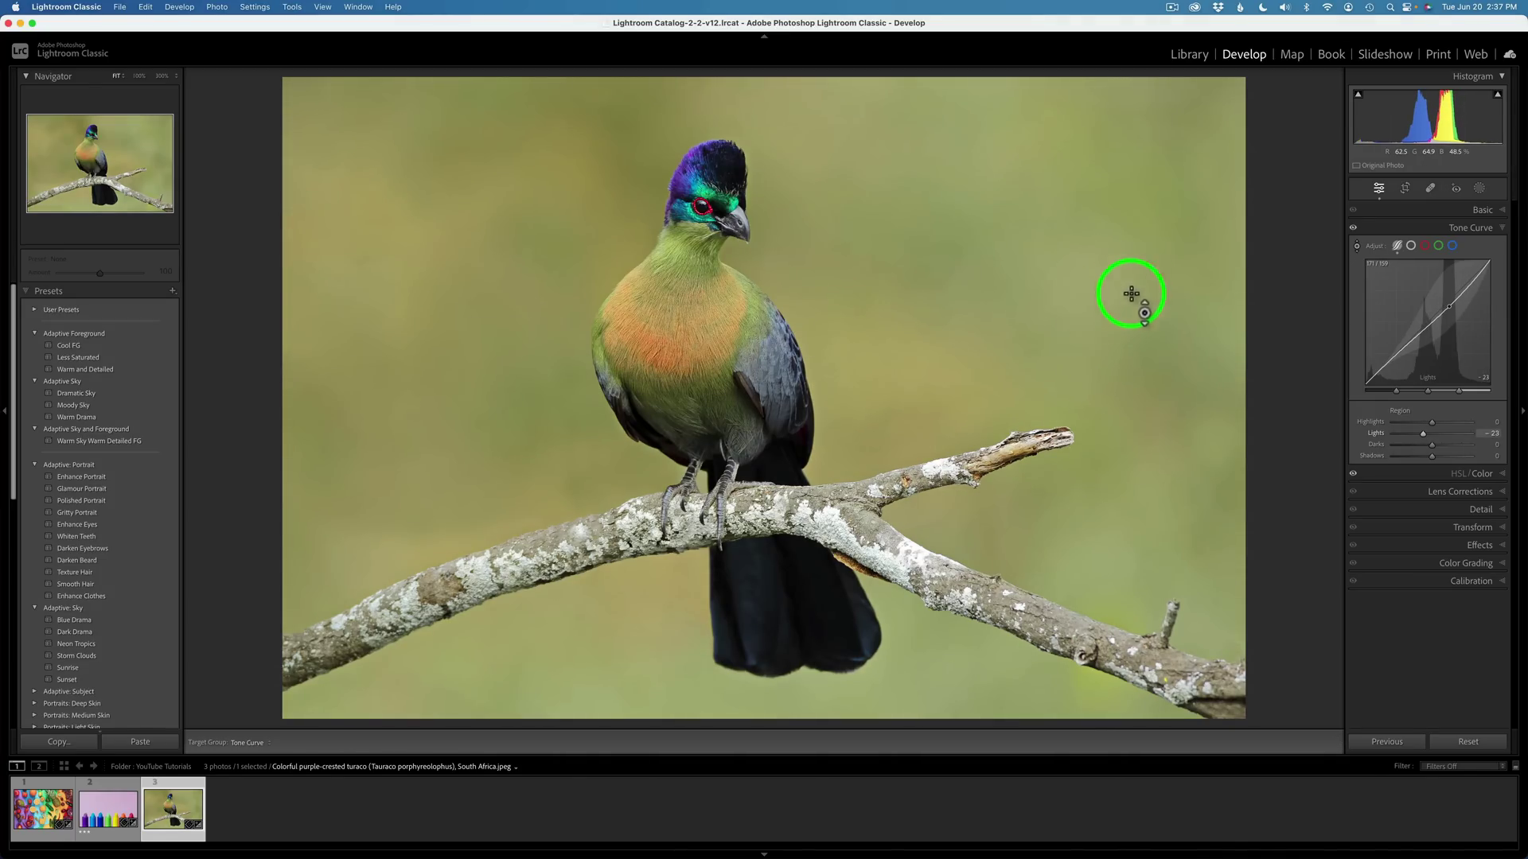
{"action": "left_click", "coordinate": [1372, 246]}
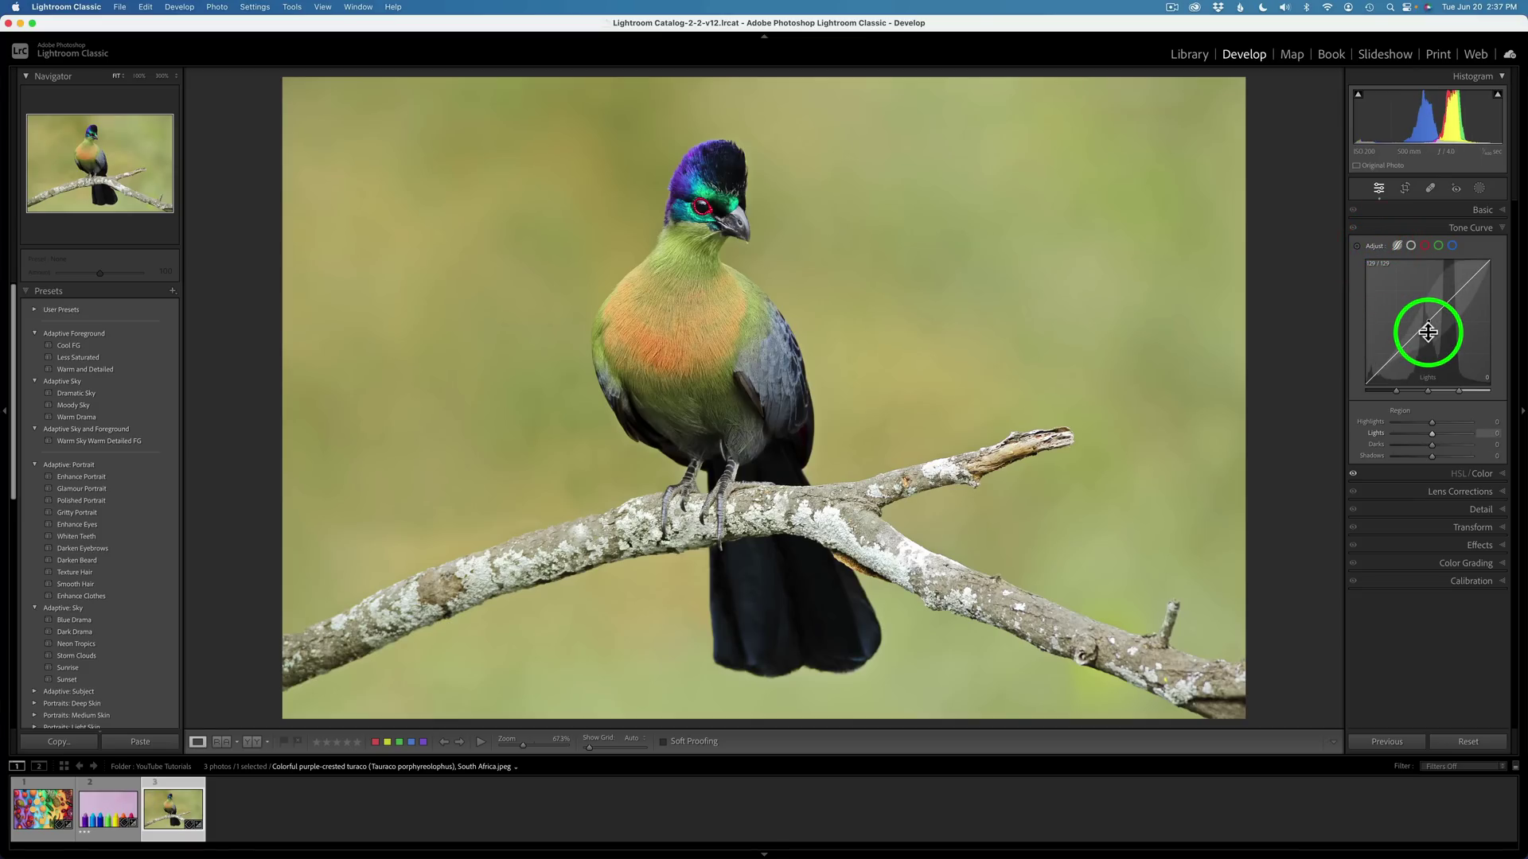
Step: Set the parametric curve's Highlights to +19 and Lights to +11, and raise Darks and Shadows slightly
{"action": "left_click_drag", "start_coordinate": [1433, 422], "coordinate": [1434, 455]}
{"action": "left_click", "coordinate": [1435, 443]}
Step: Shift the midtone and highlight range dividers toward the darker tones, and compare the photo with the tone curve off and on
{"action": "mouse_move", "coordinate": [1399, 389]}
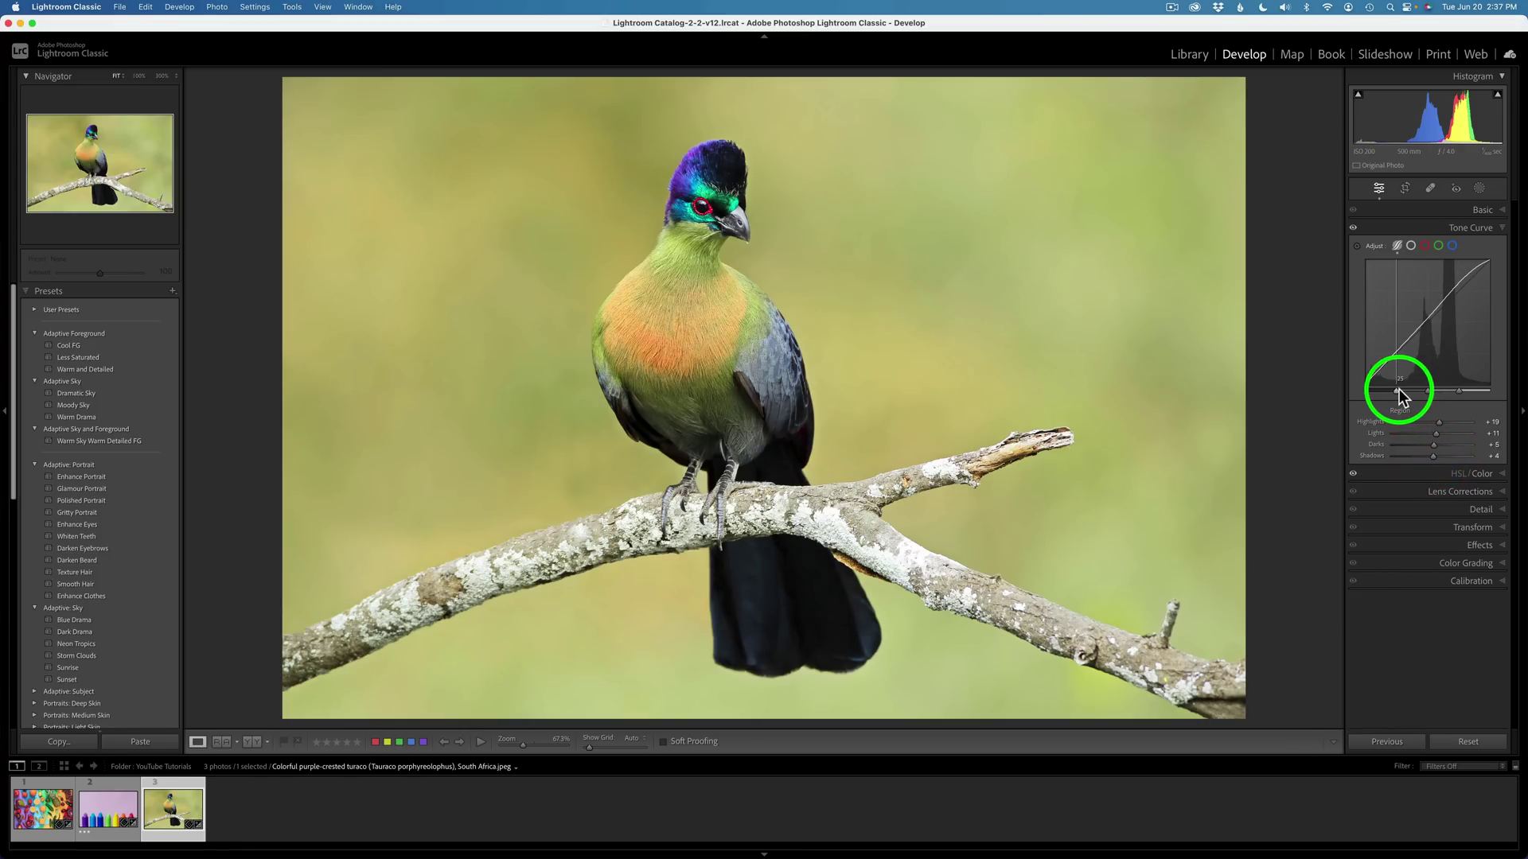
{"action": "left_click_drag", "start_coordinate": [1396, 389], "coordinate": [1424, 389]}
{"action": "left_click_drag", "start_coordinate": [1463, 389], "coordinate": [1449, 390]}
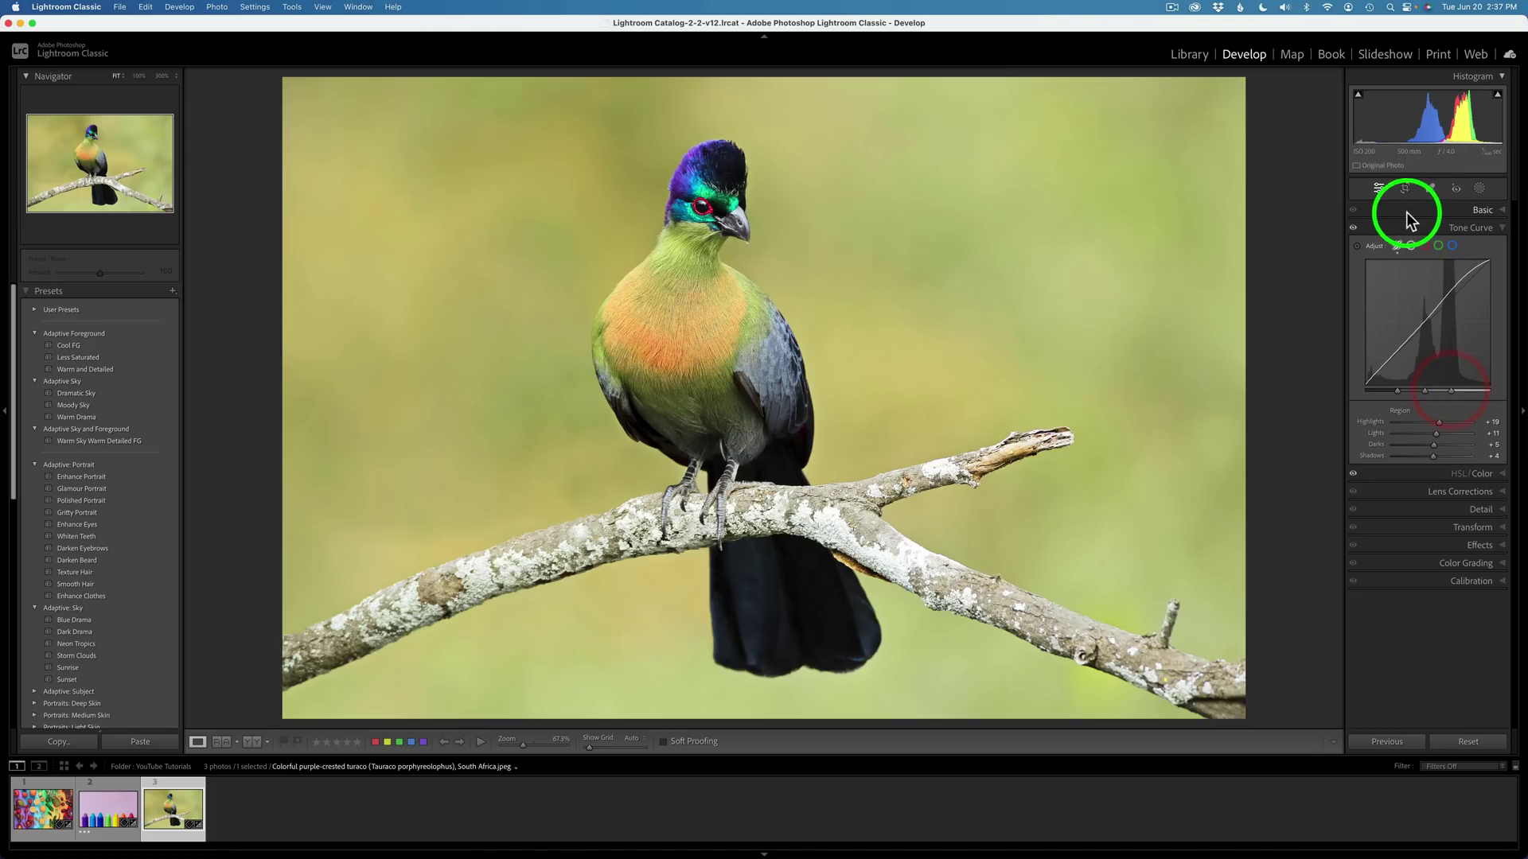
{"action": "left_click", "coordinate": [1354, 231]}
{"action": "left_click", "coordinate": [1353, 231]}
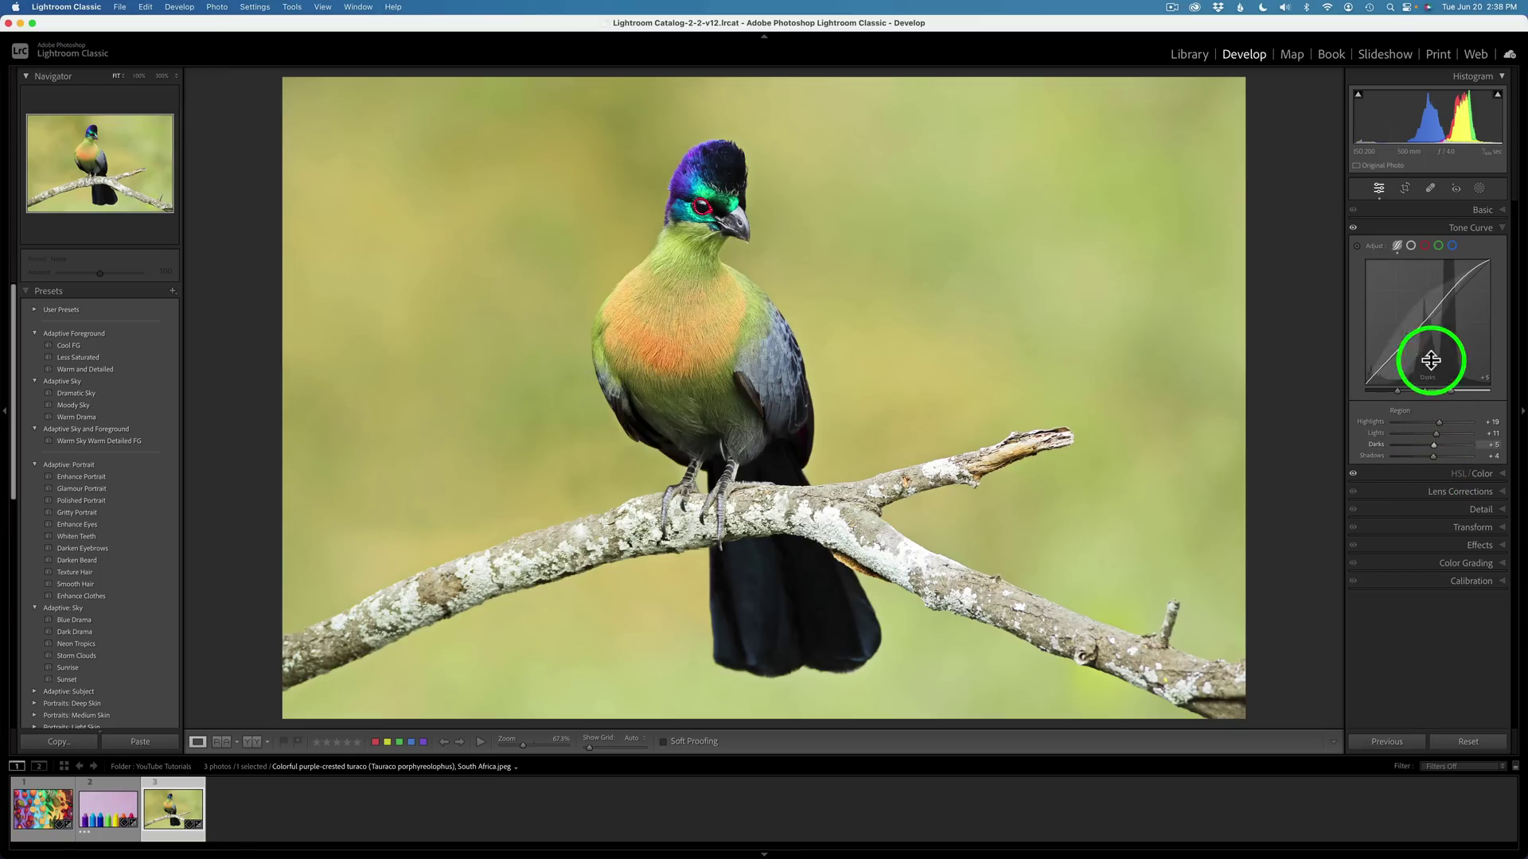
Step: Add point curve points at 187/191 and 80/73 on top of the parametric curve, and reduce Refine Saturation to about 60
{"action": "left_click", "coordinate": [1410, 245]}
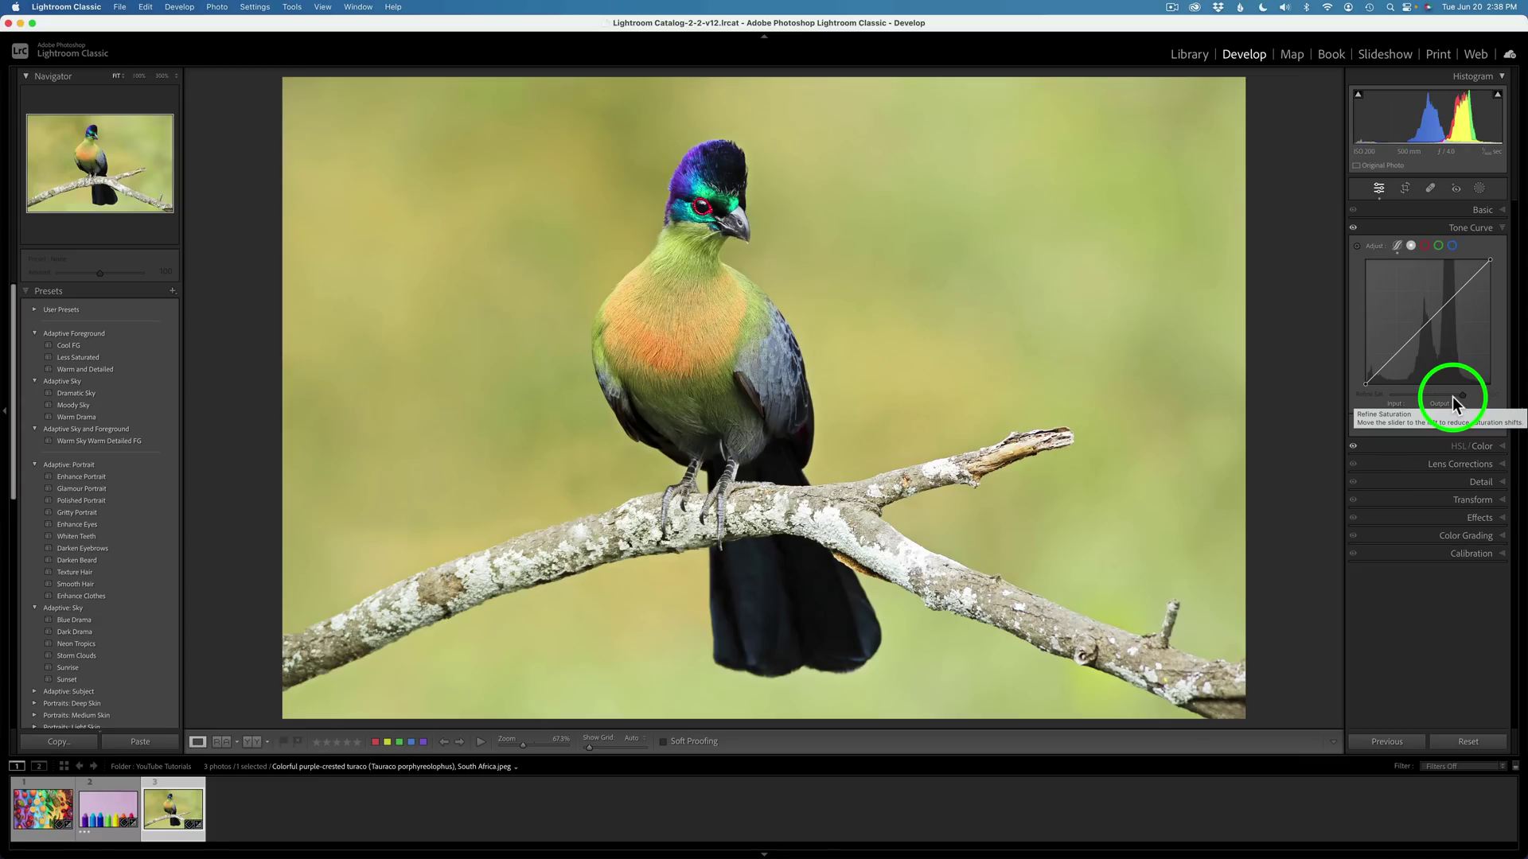
{"action": "left_click", "coordinate": [1457, 290]}
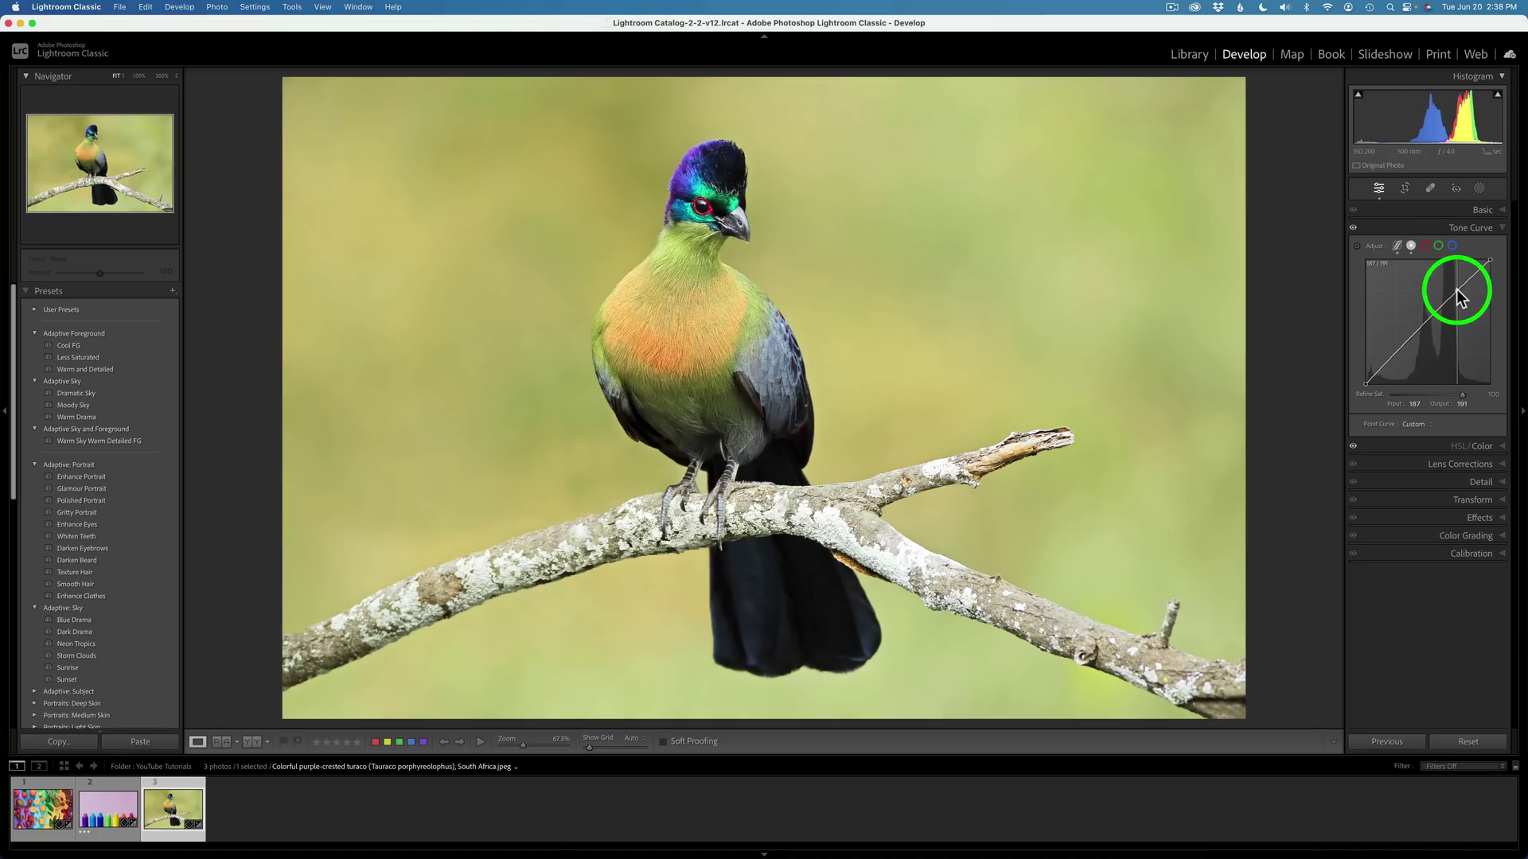
{"action": "left_click", "coordinate": [1404, 348]}
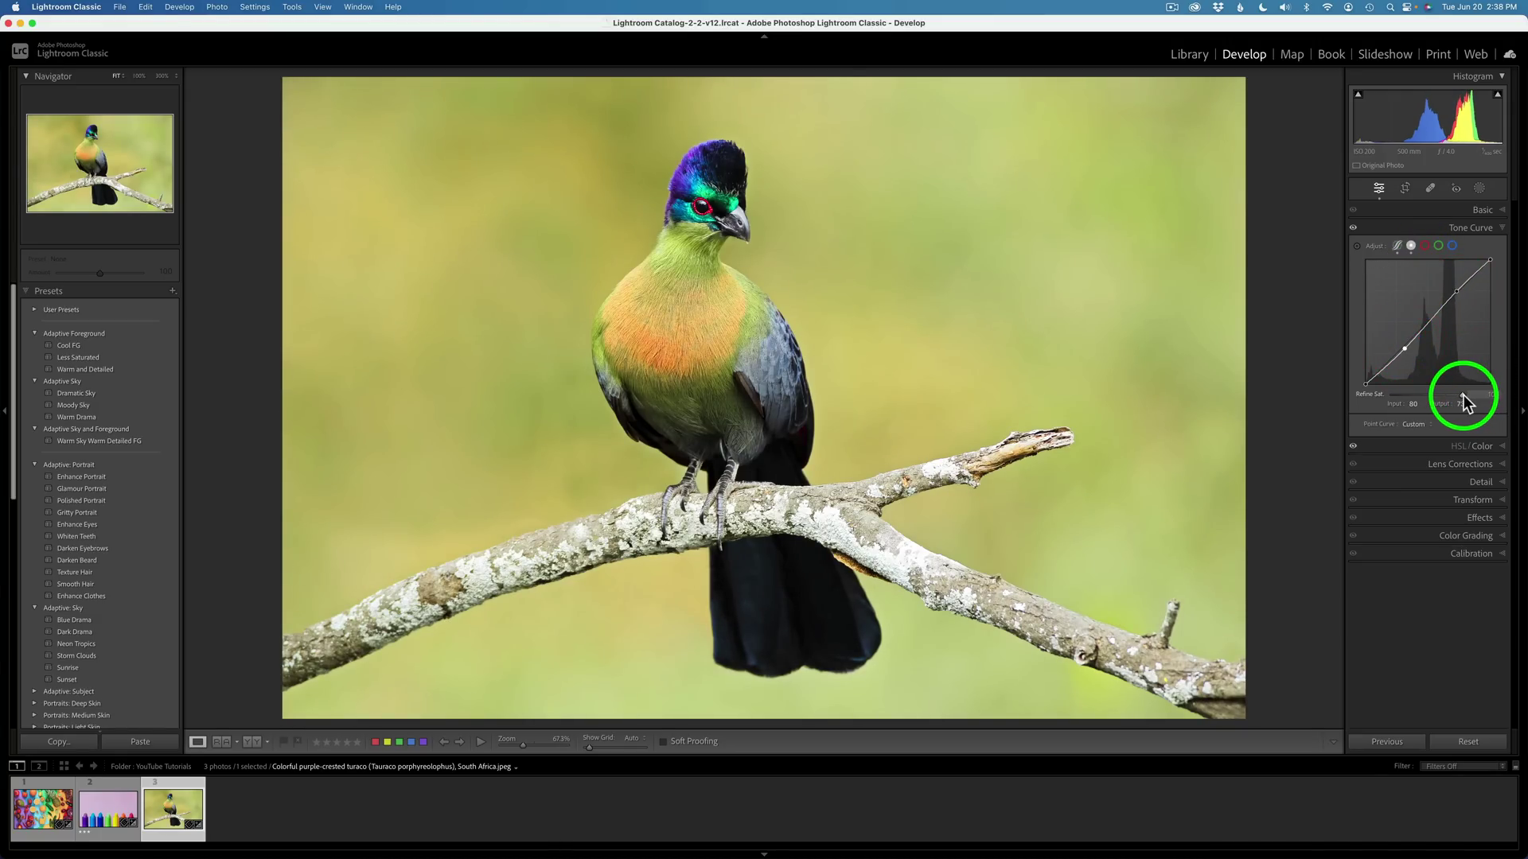
{"action": "left_click_drag", "start_coordinate": [1463, 395], "coordinate": [1434, 393]}
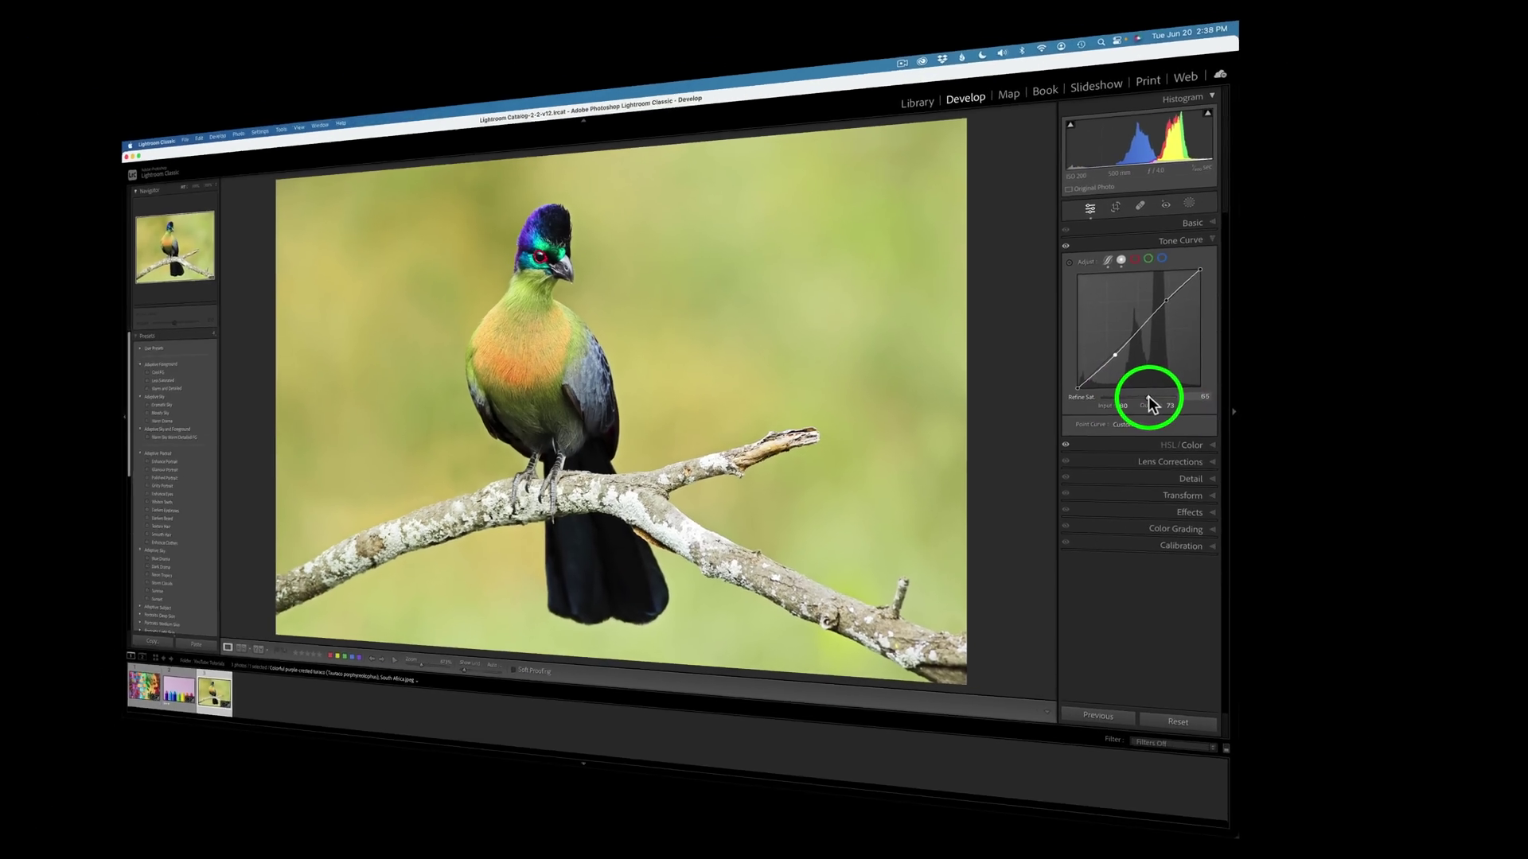